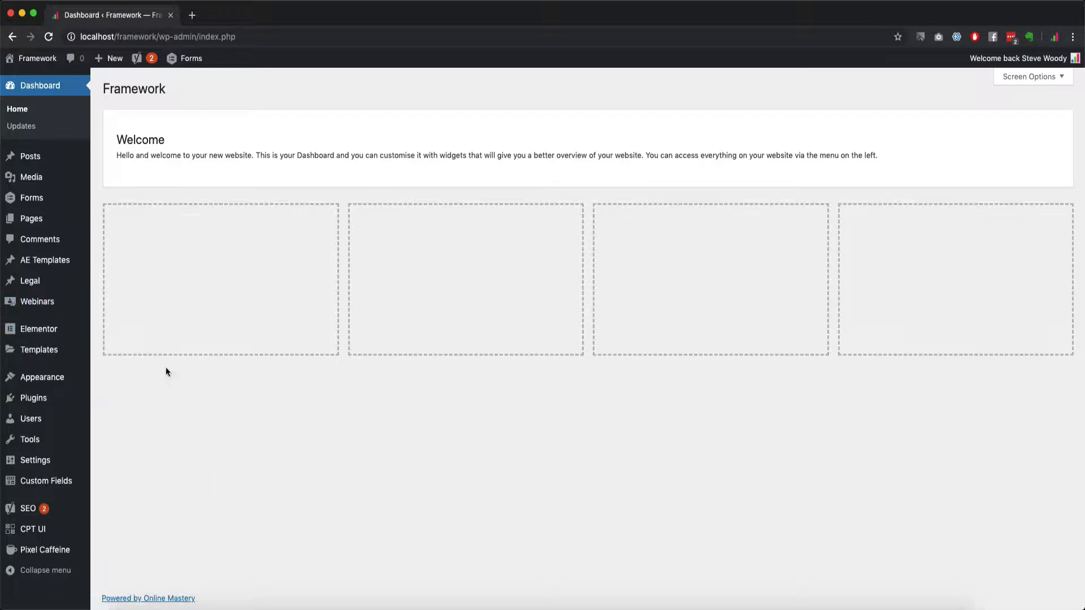
# Open the Theme Builder list of Elementor templates
pyautogui.moveTo(26, 310)
pyautogui.moveTo(74, 334)
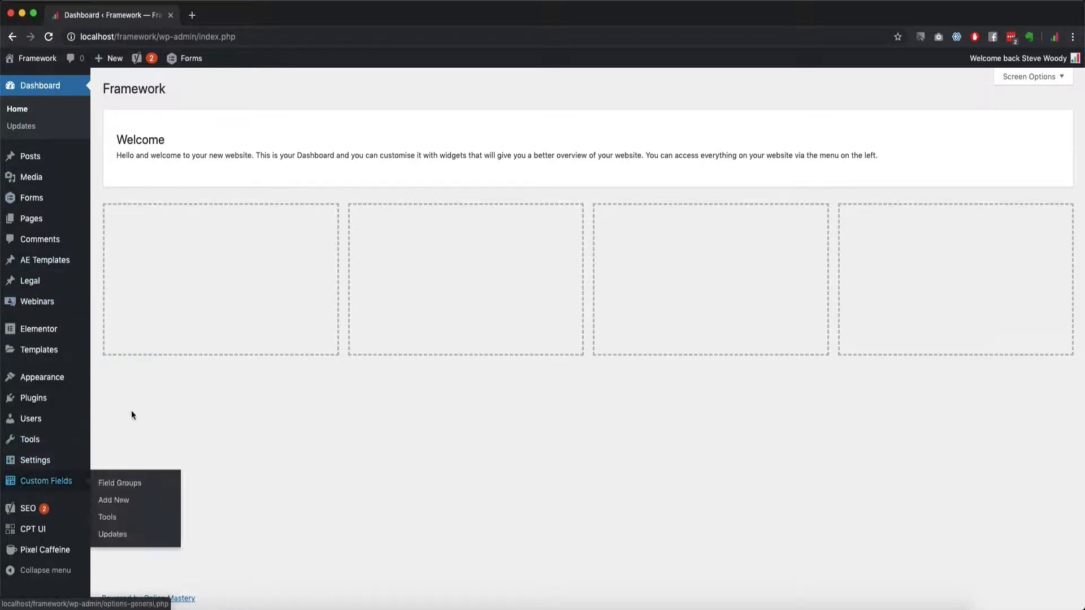
pyautogui.moveTo(29, 331)
pyautogui.moveTo(39, 351)
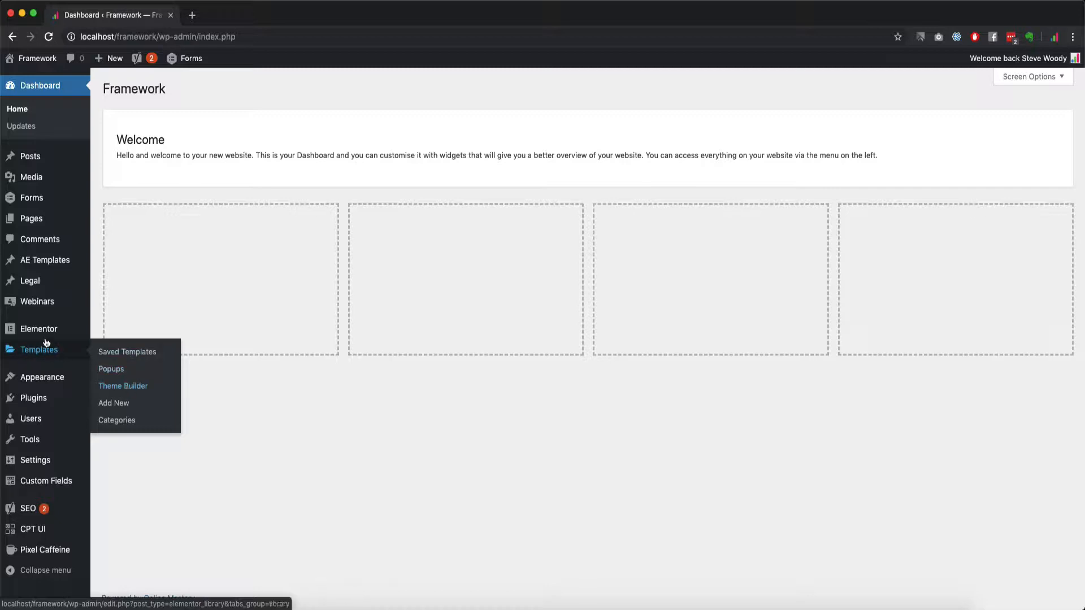
pyautogui.click(130, 387)
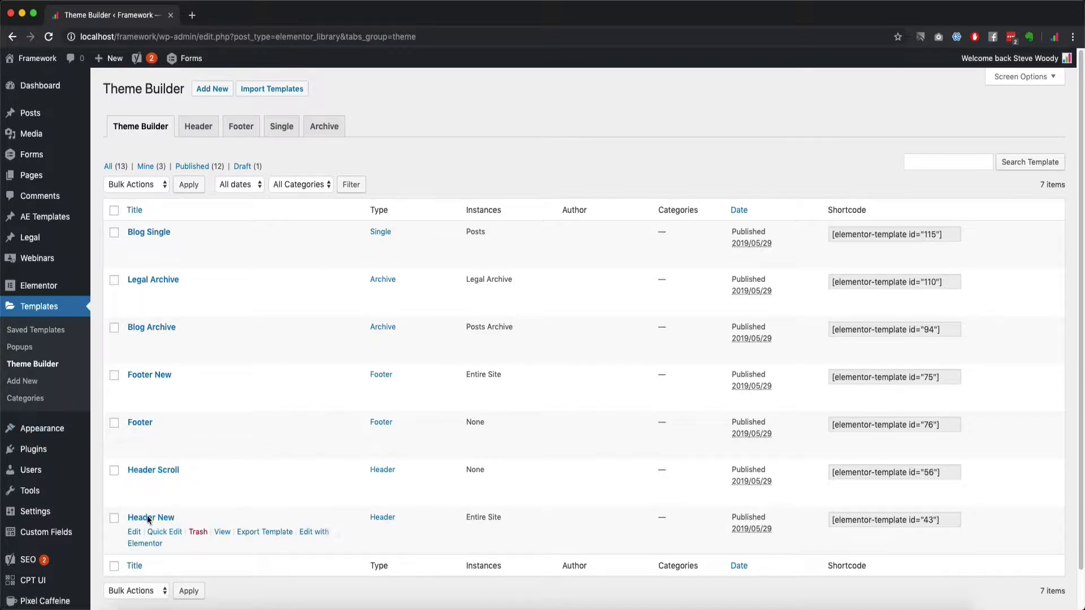
# Move the unassigned Header Scroll and Footer templates to the trash
pyautogui.click(198, 484)
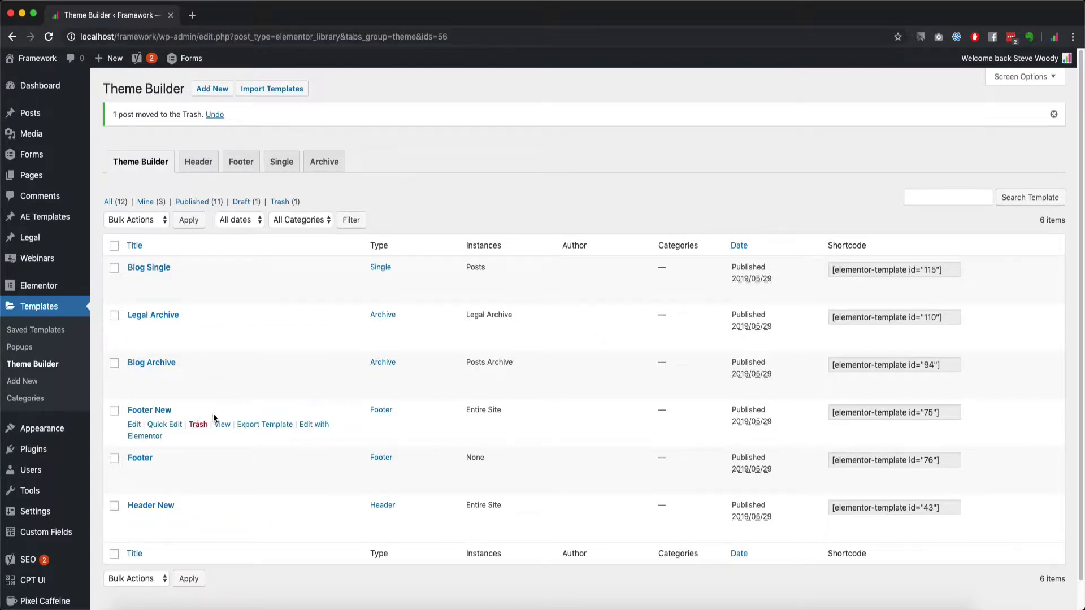
pyautogui.moveTo(465, 408); pyautogui.dragTo(502, 410)
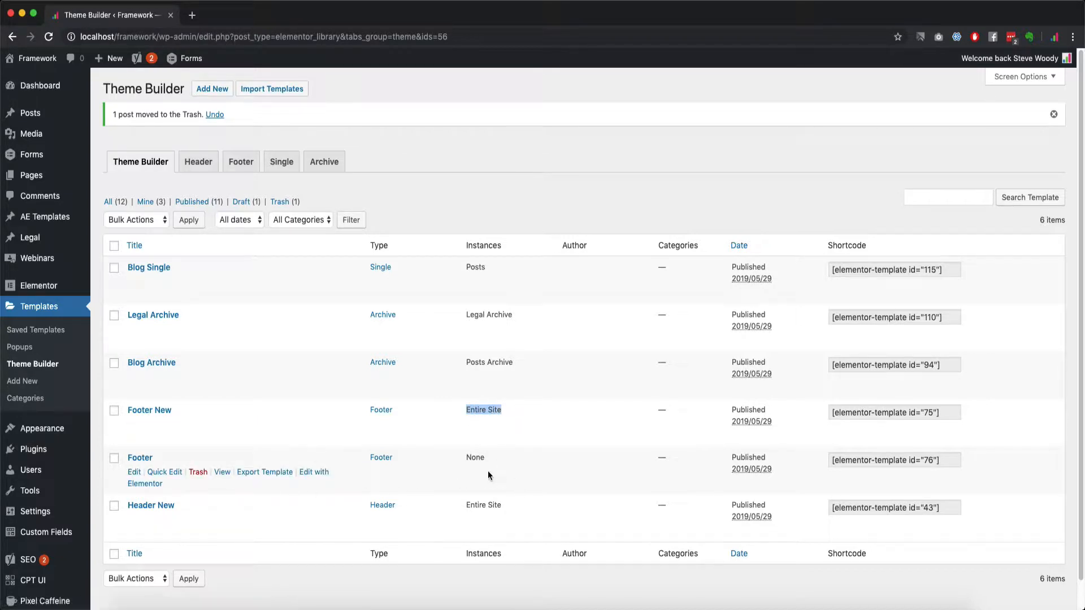
pyautogui.click(197, 472)
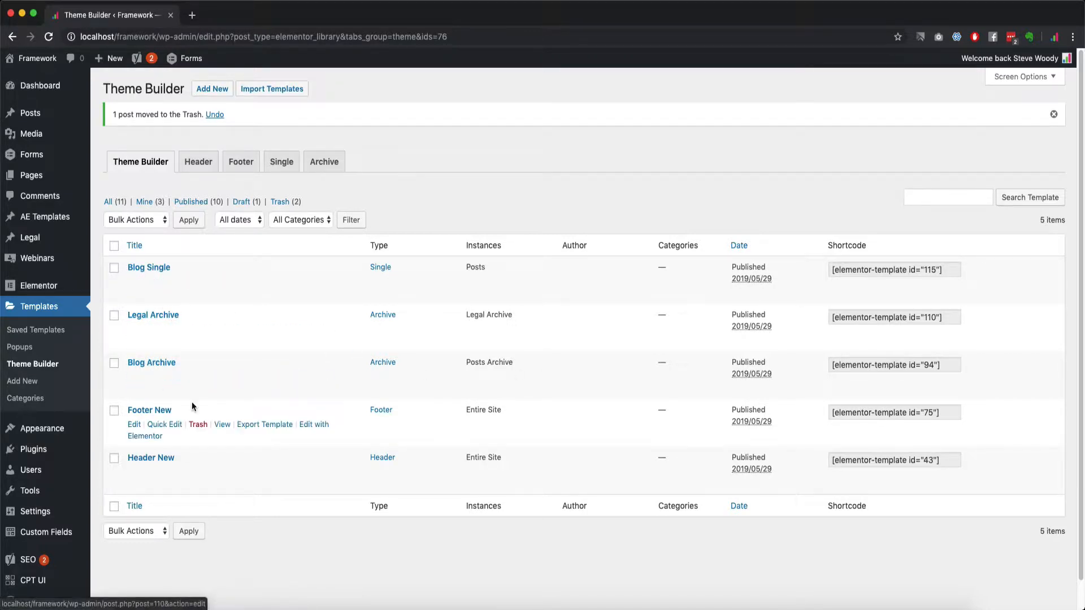
# Open the live site in a new browser tab and load its blog page
pyautogui.moveTo(37, 59)
pyautogui.rightClick(49, 81)
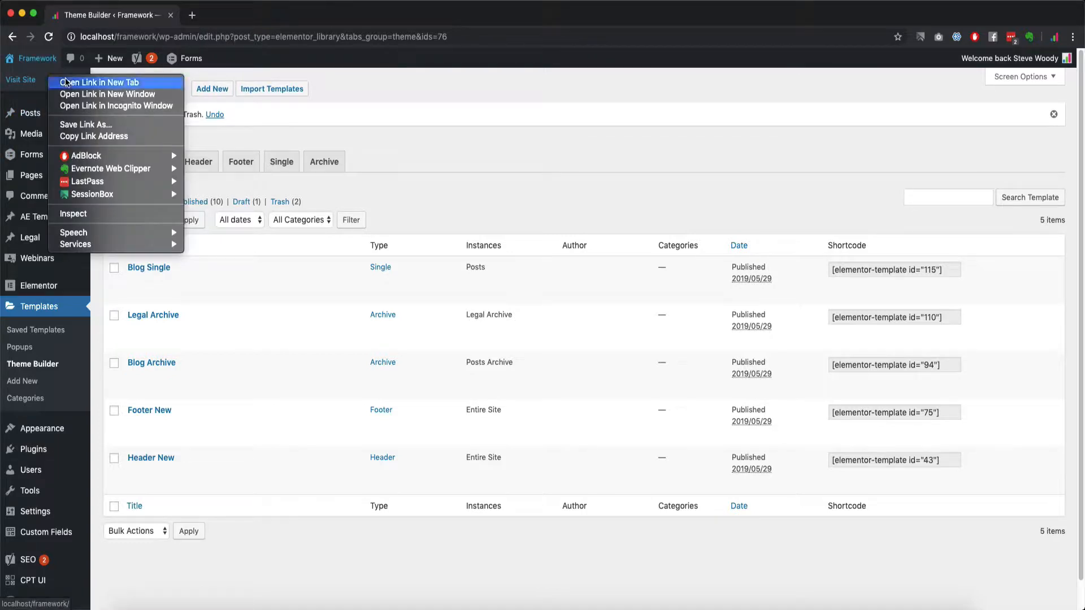
pyautogui.click(57, 82)
pyautogui.click(195, 17)
pyautogui.click(195, 32)
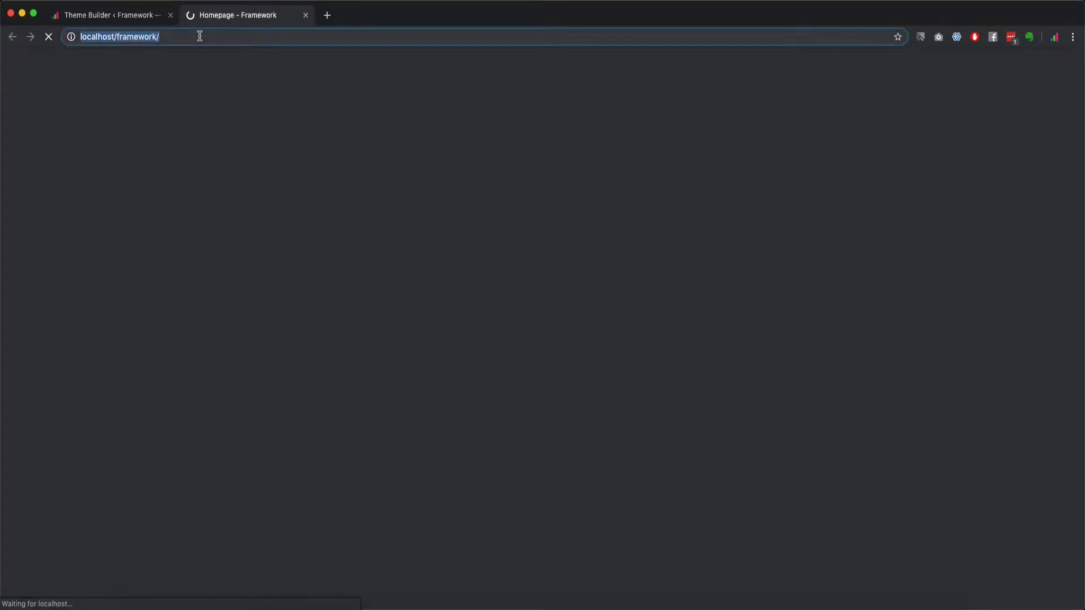
pyautogui.click(196, 33)
pyautogui.write('blog')
pyautogui.press('Return')
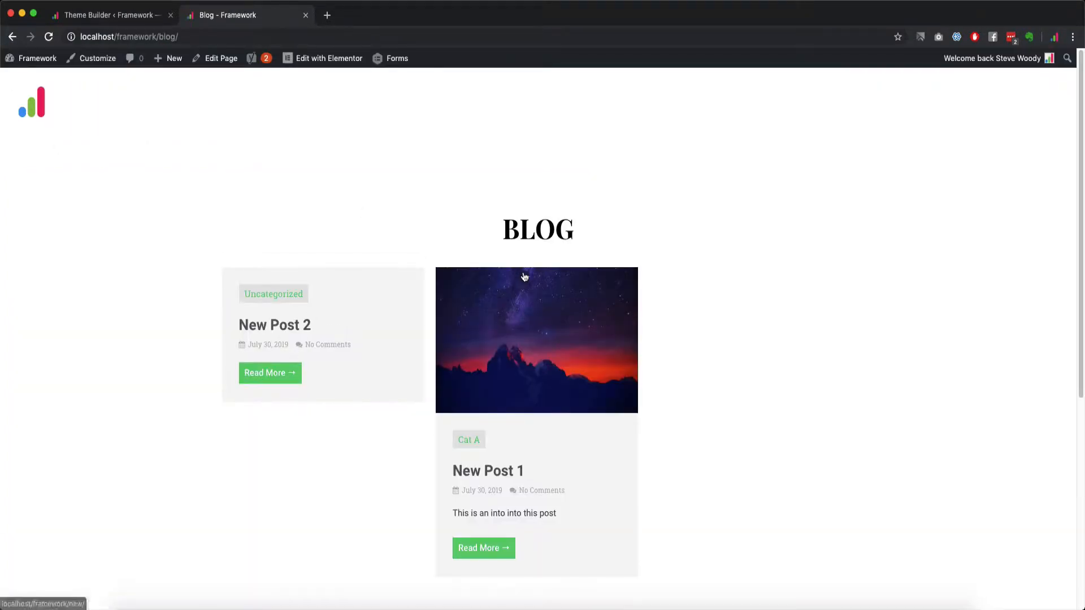
# Review the blog page down to its footer, view the New Post 1 page, and return to the blog
pyautogui.scroll(-2, 571, 239)
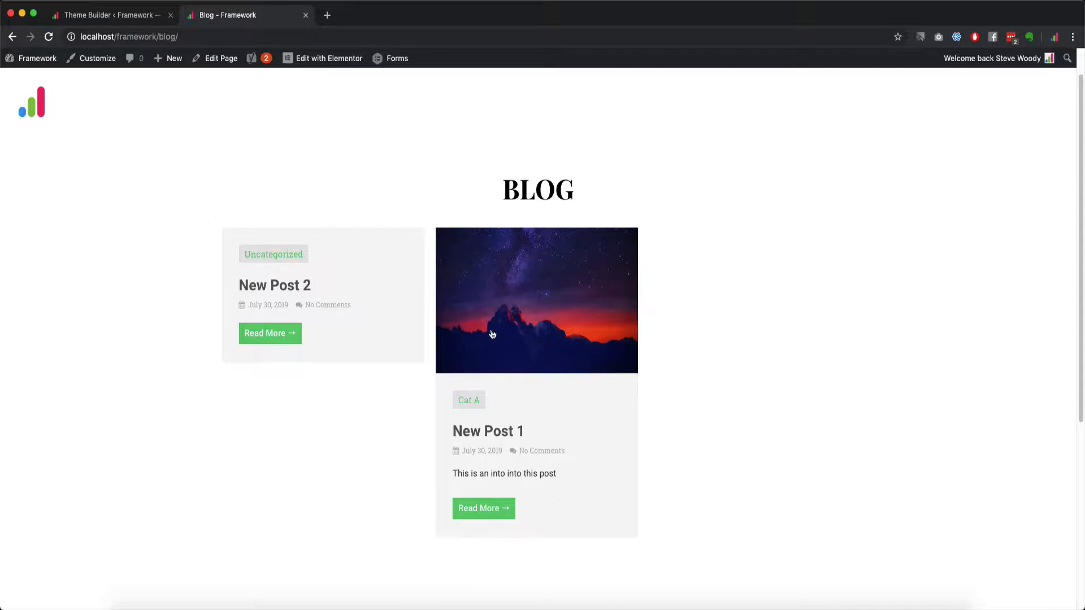
pyautogui.scroll(-4, 463, 358)
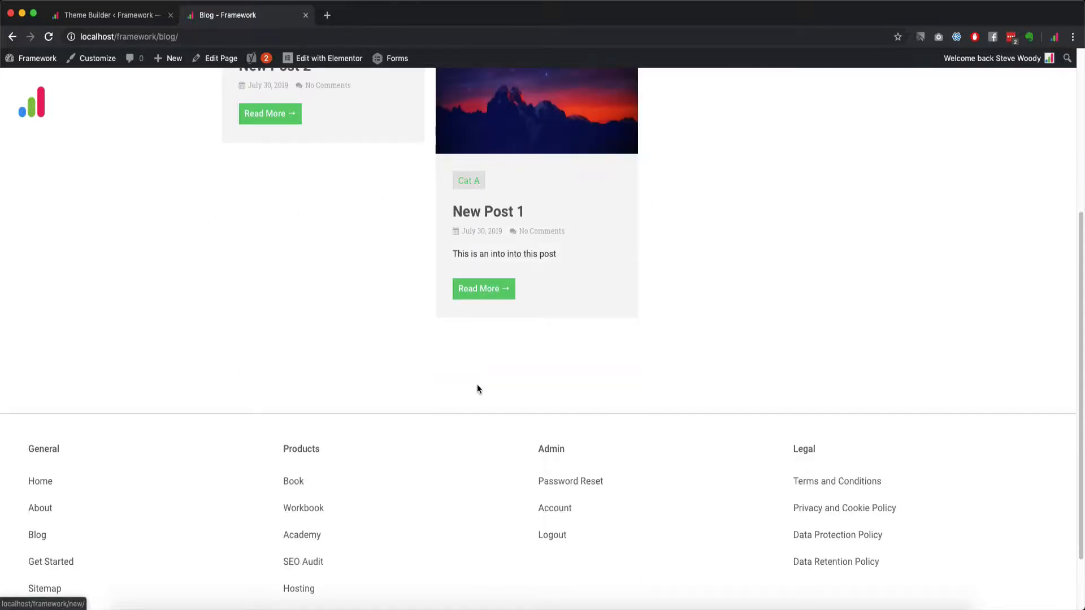
pyautogui.scroll(3, 464, 273)
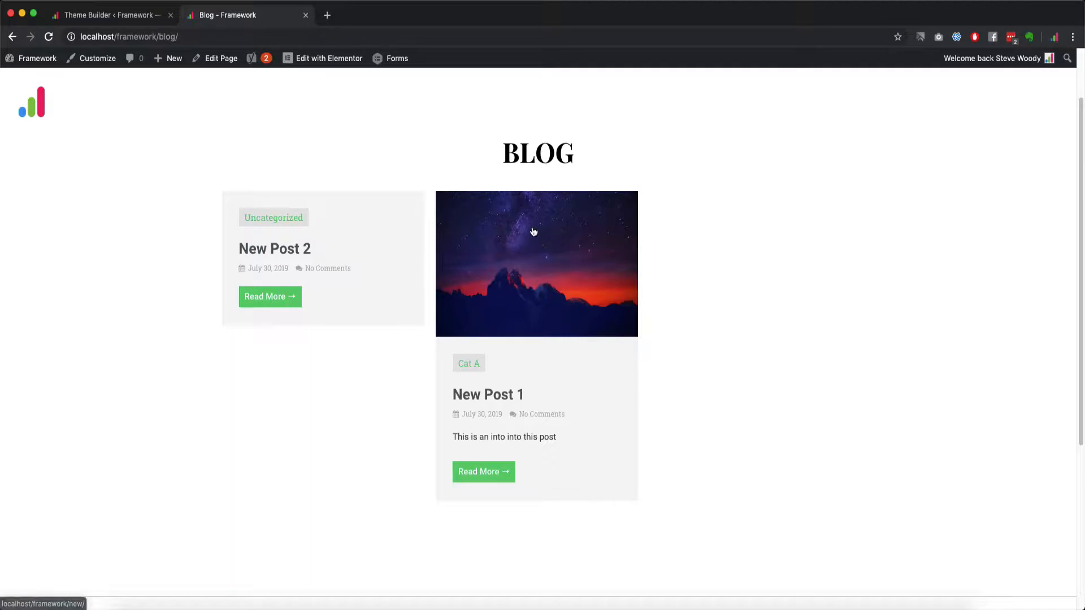
pyautogui.click(500, 210)
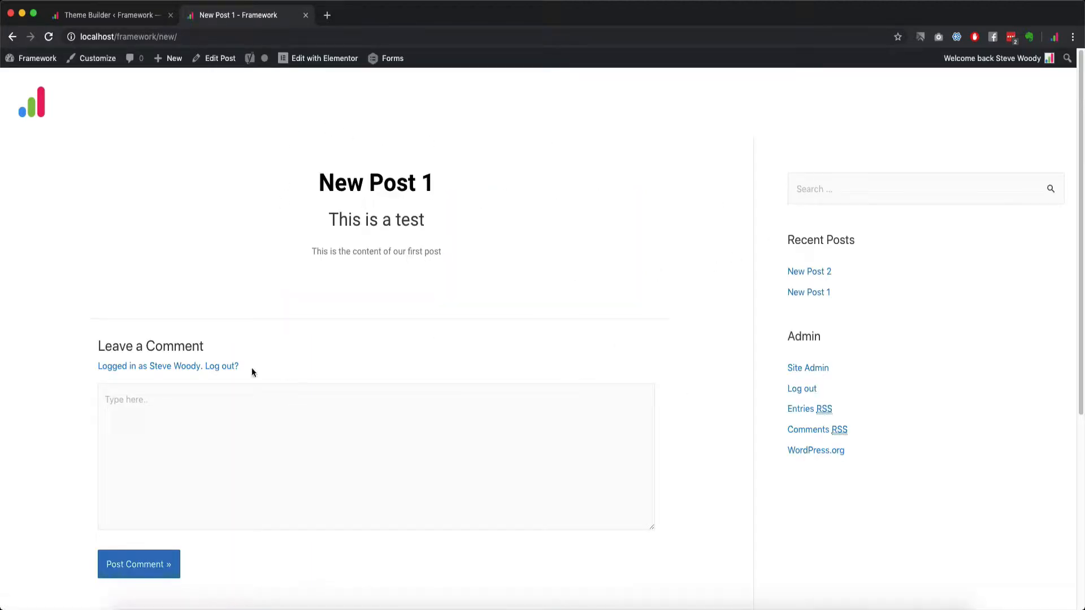
pyautogui.scroll(-4, 378, 238)
pyautogui.scroll(4, 384, 266)
pyautogui.click(7, 40)
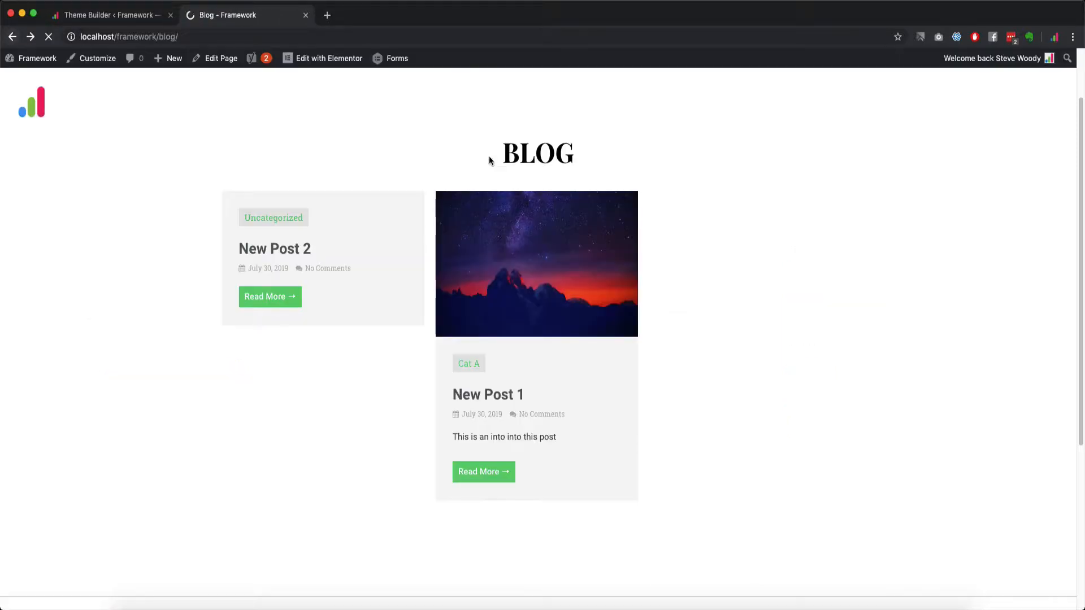
# View the New Post 2 page from its title down to the footer, and return to the blog
pyautogui.click(282, 301)
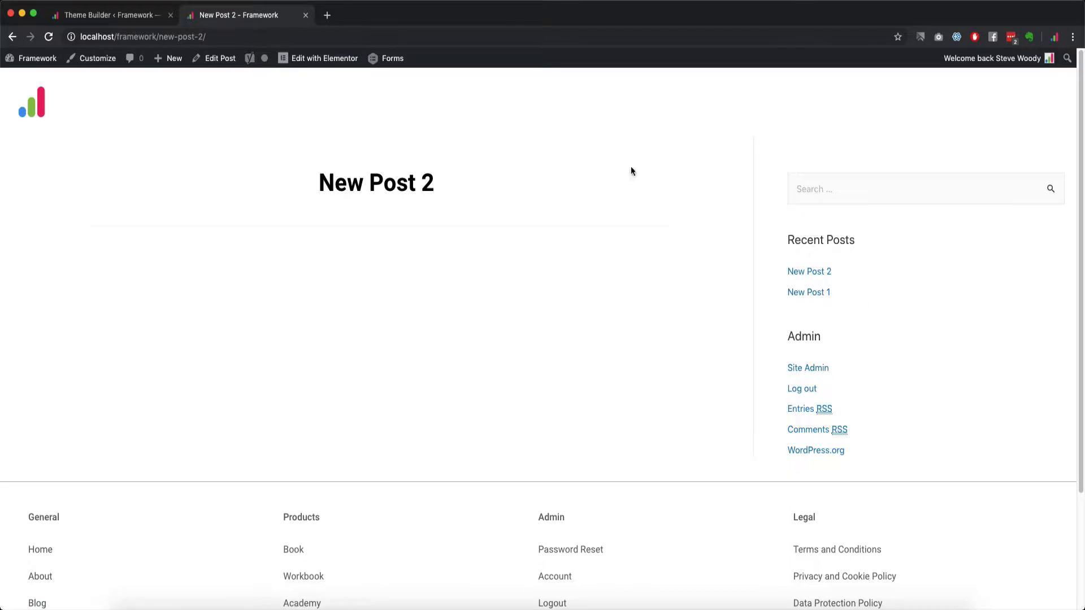
pyautogui.scroll(-3, 418, 449)
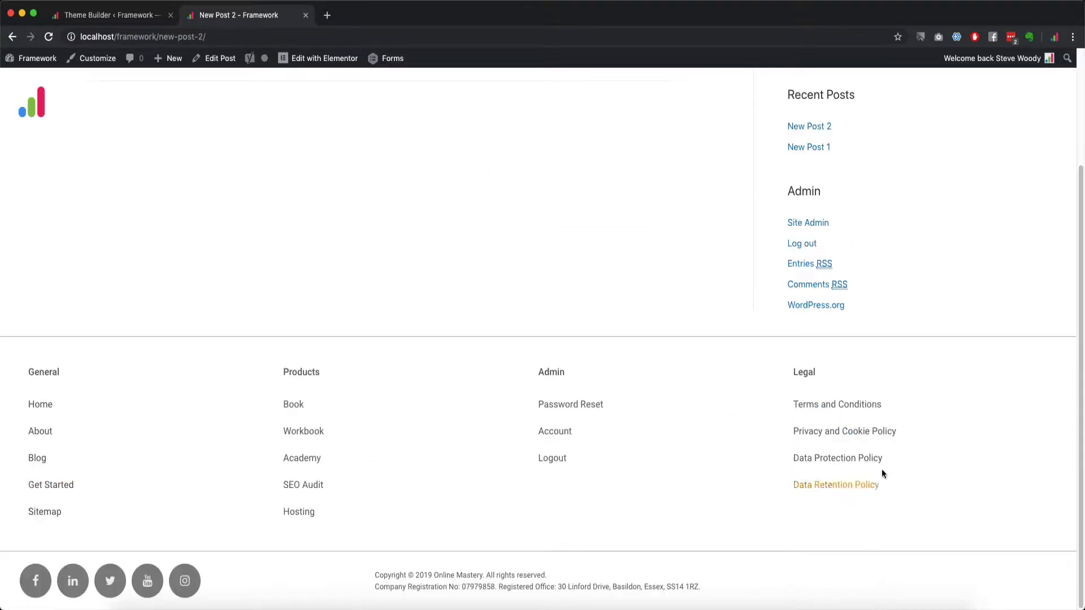
pyautogui.scroll(3, 467, 254)
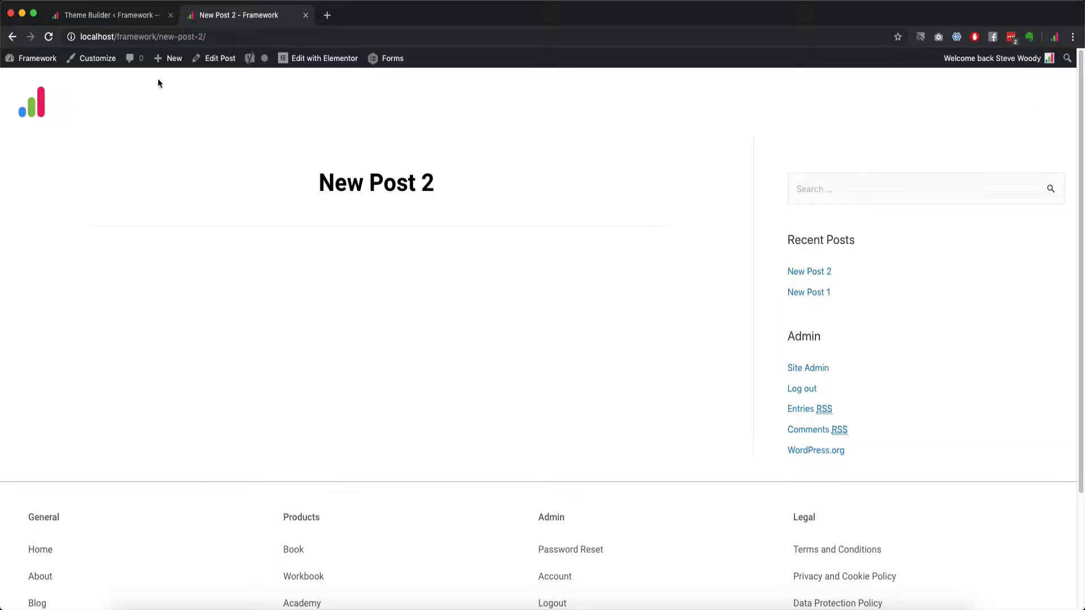
pyautogui.click(13, 37)
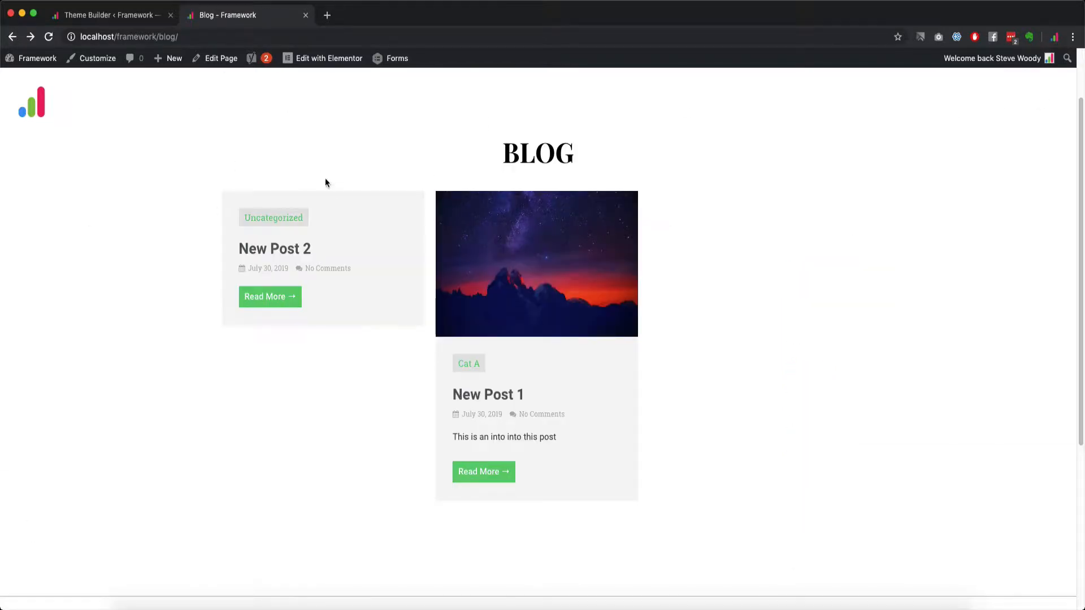
# Return to the site's homepage and open it for editing with Elementor
pyautogui.click(12, 37)
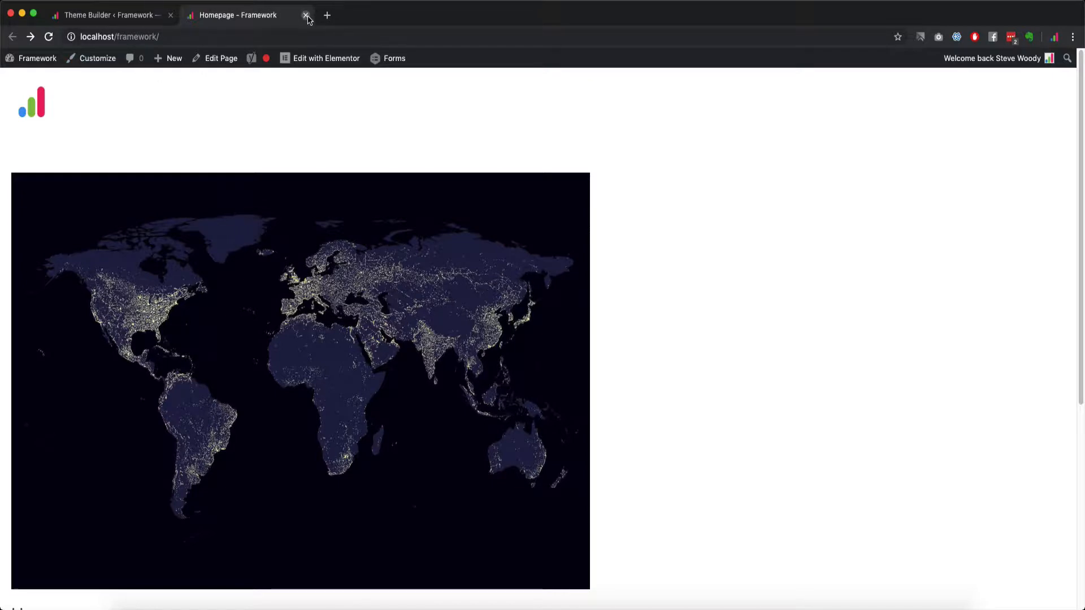
pyautogui.scroll(-5, 433, 372)
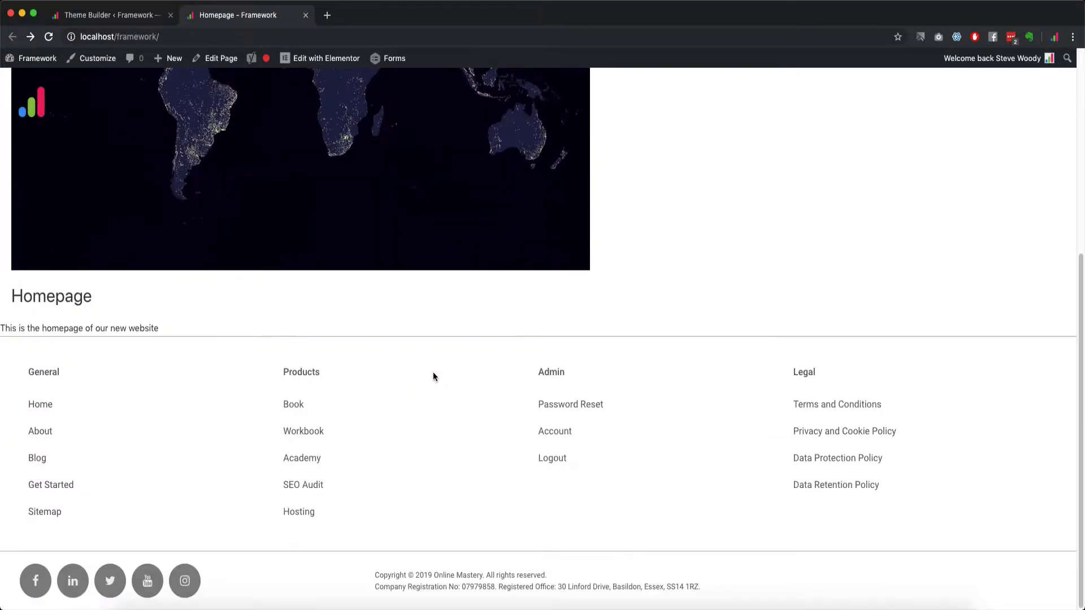
pyautogui.scroll(5, 433, 372)
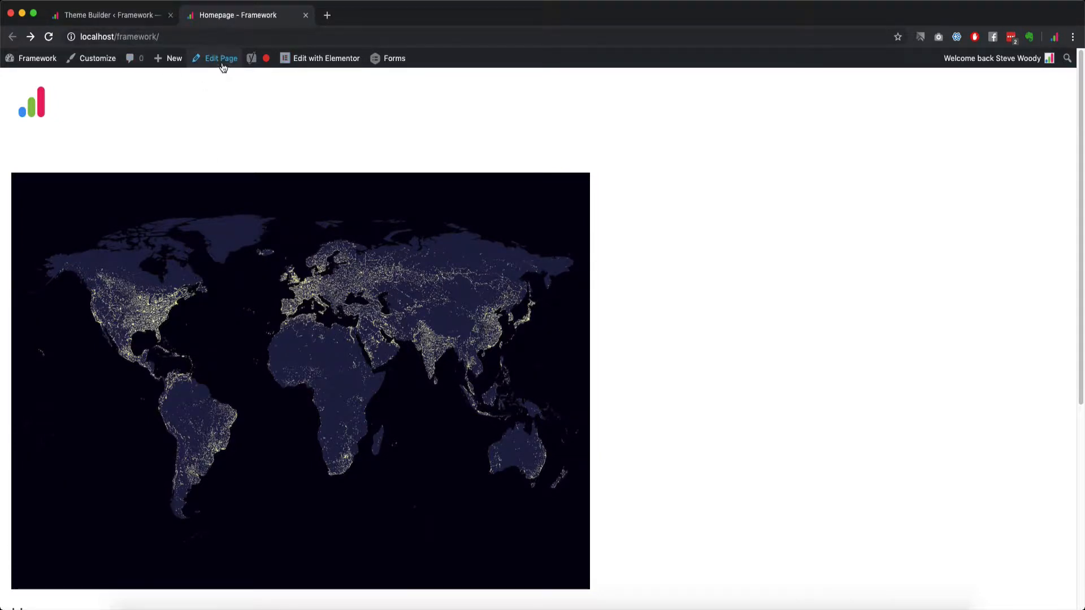
pyautogui.moveTo(309, 59)
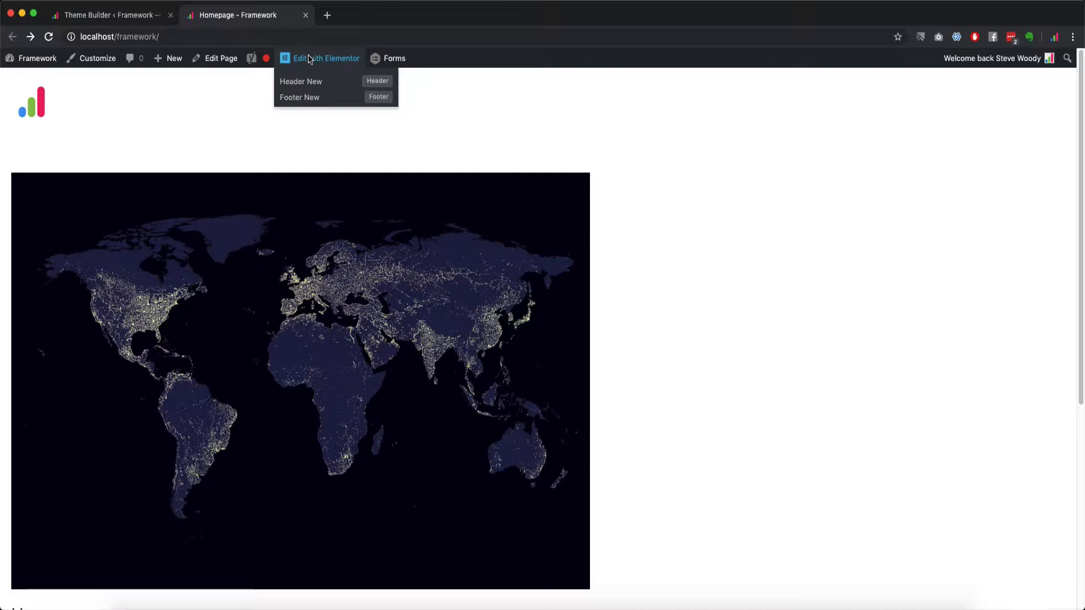
pyautogui.click(221, 59)
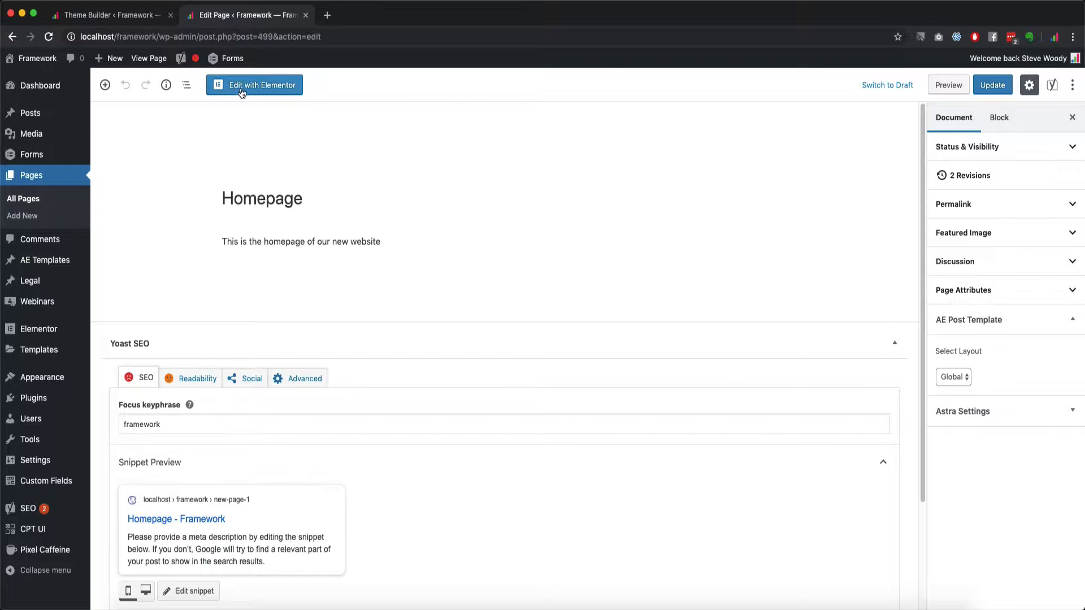
pyautogui.click(268, 94)
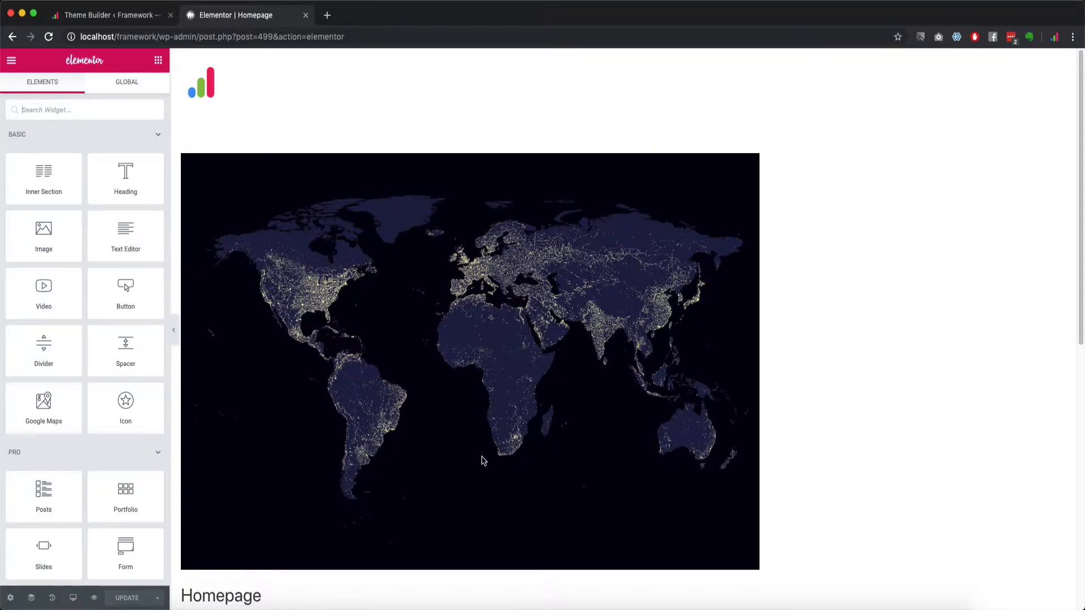
# Set the homepage's page layout to Elementor Full Width
pyautogui.scroll(-6, 484, 461)
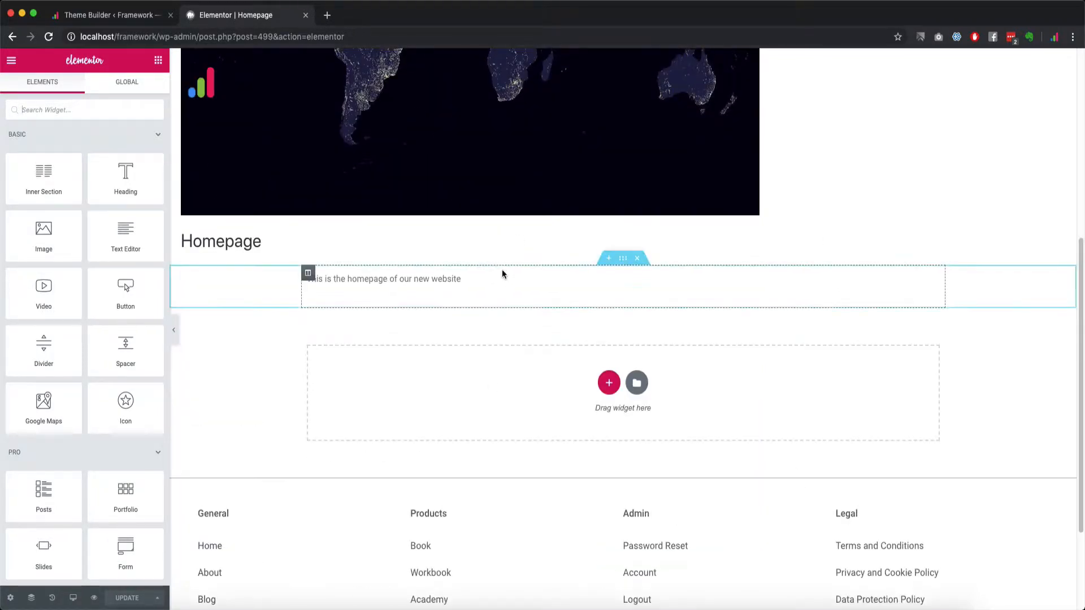
pyautogui.scroll(1, 502, 274)
pyautogui.scroll(6, 477, 213)
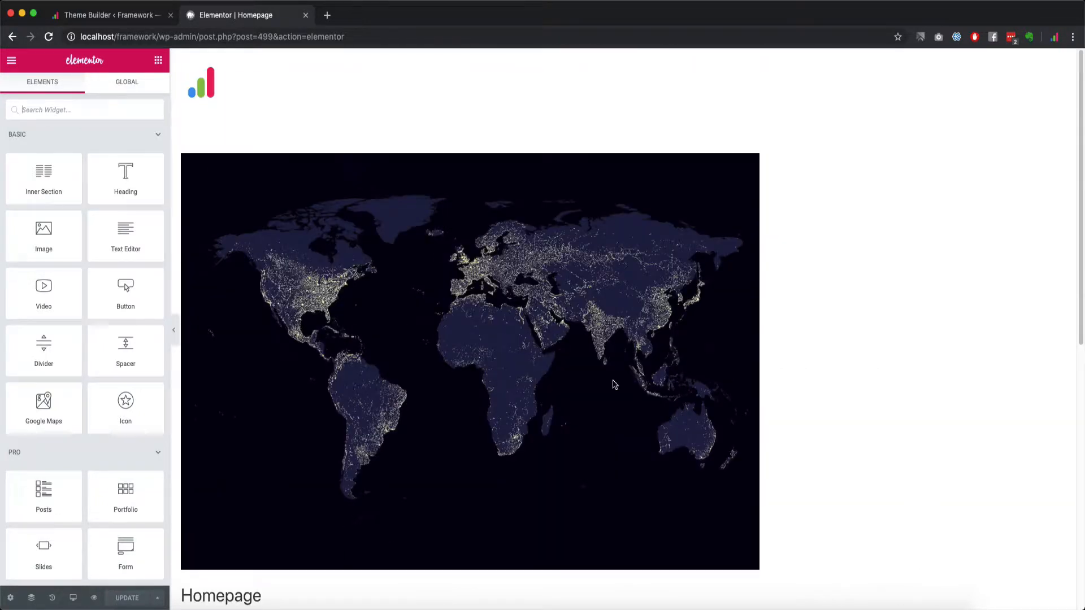
pyautogui.click(11, 598)
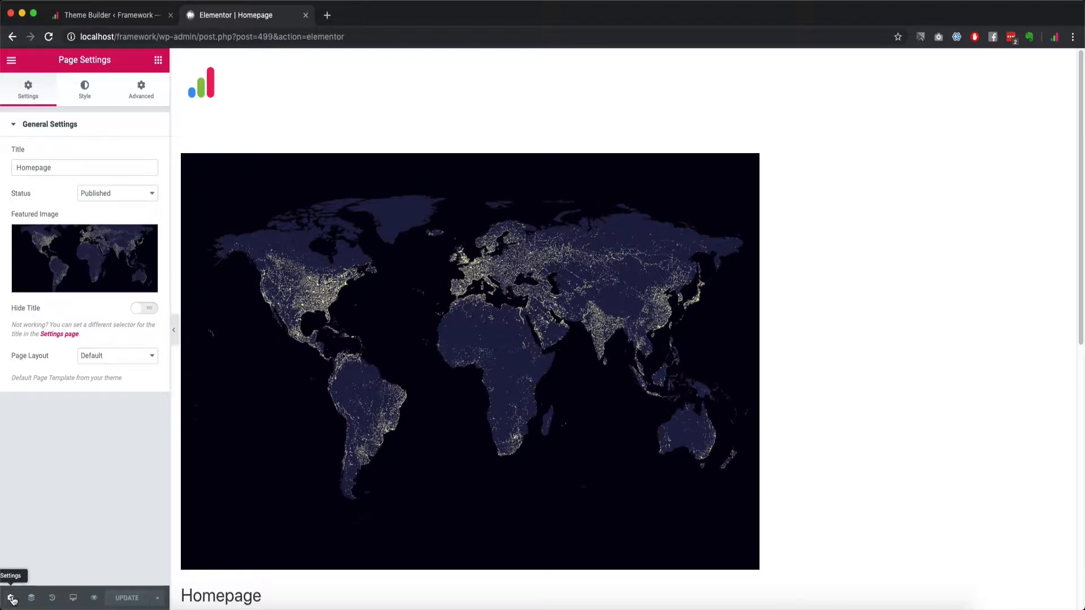
pyautogui.click(90, 358)
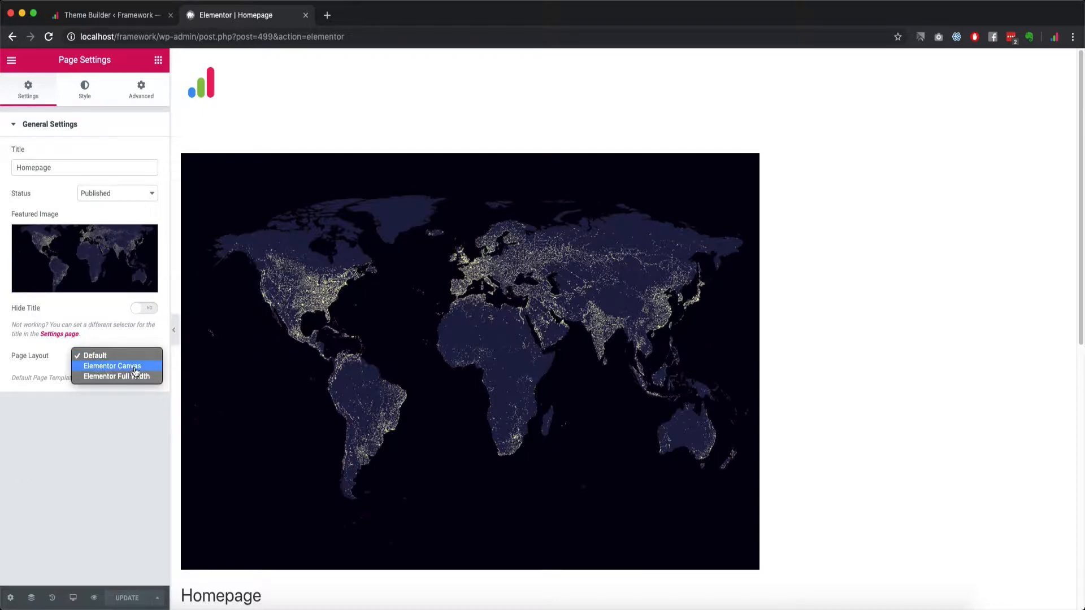
pyautogui.click(98, 377)
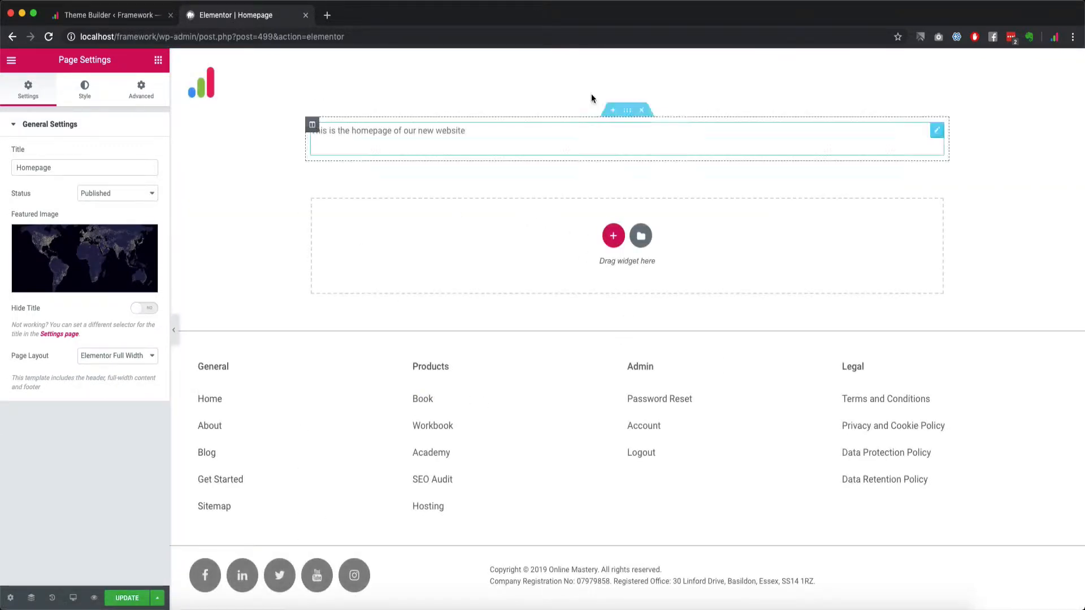
# Delete the section holding the homepage text and set the page layout to Elementor Canvas
pyautogui.click(642, 110)
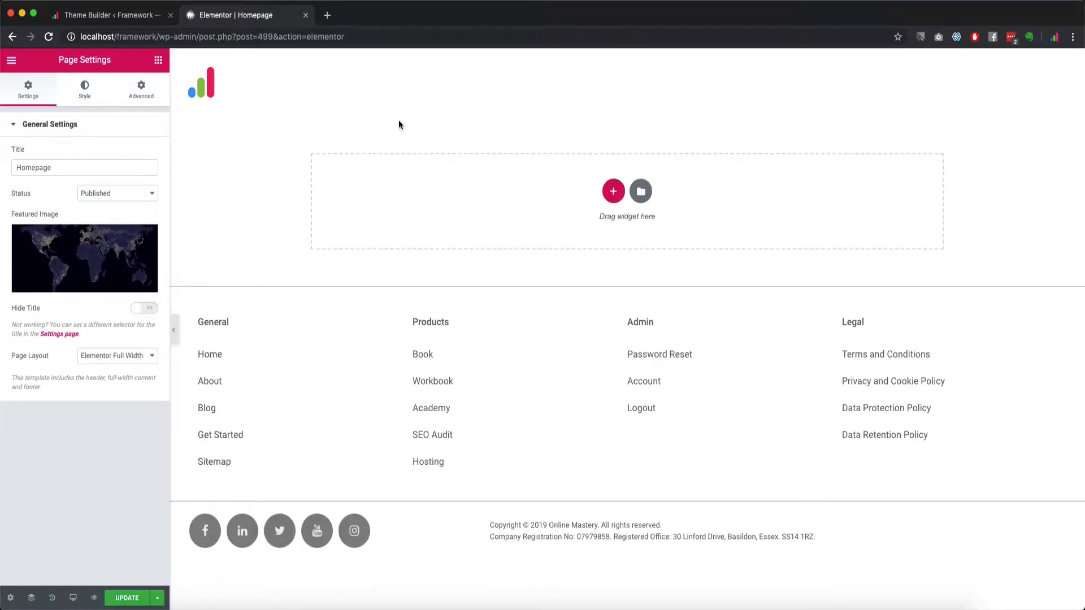
pyautogui.click(117, 355)
pyautogui.click(118, 346)
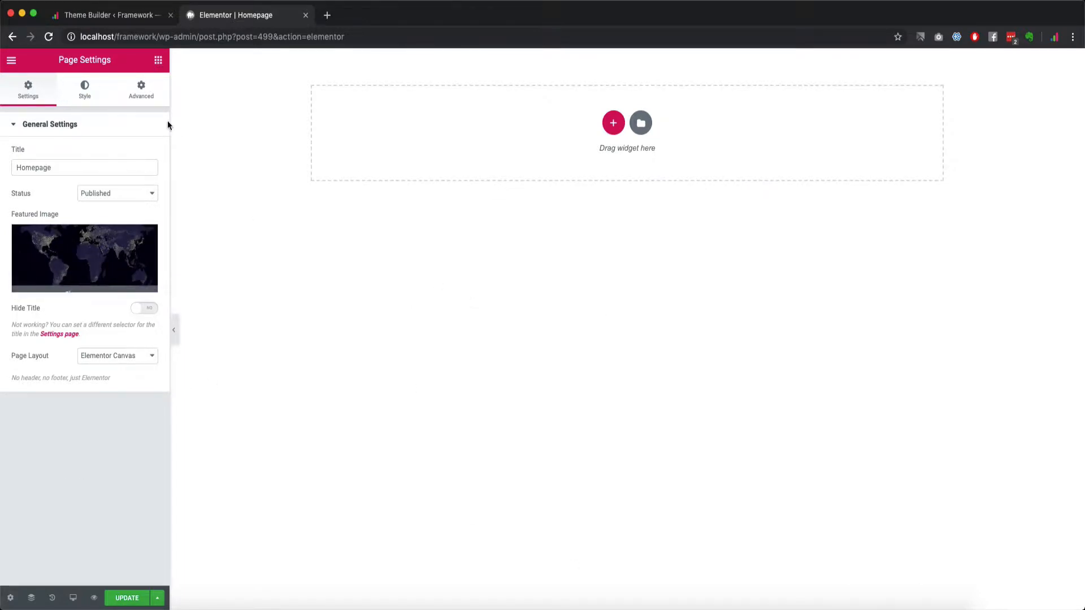
# Show the widget library and collapse all its categories, from Basic through AE Template Elements
pyautogui.click(159, 62)
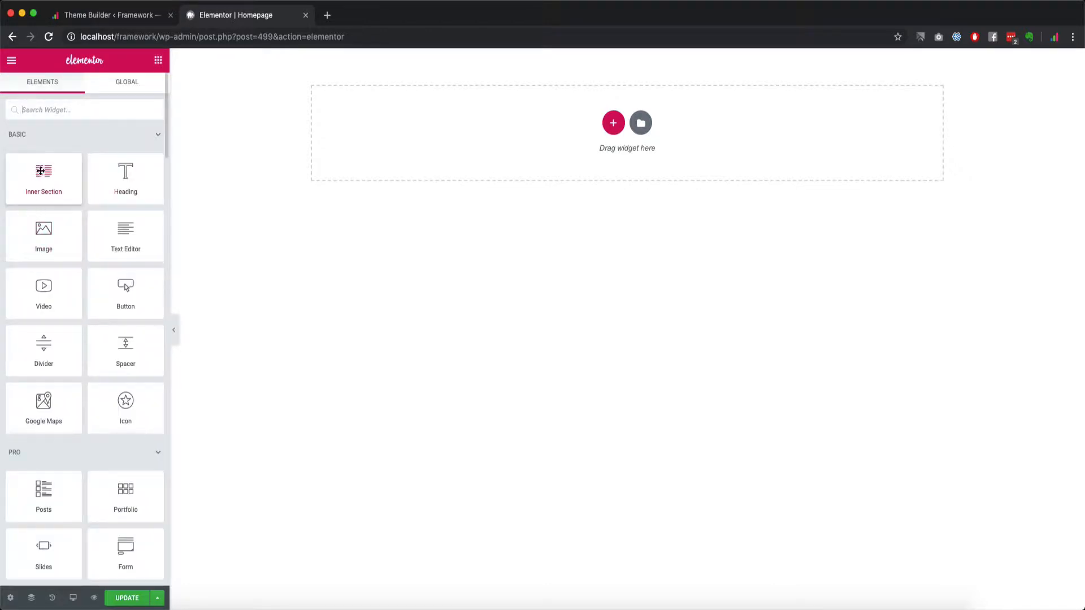
pyautogui.click(73, 138)
pyautogui.click(68, 166)
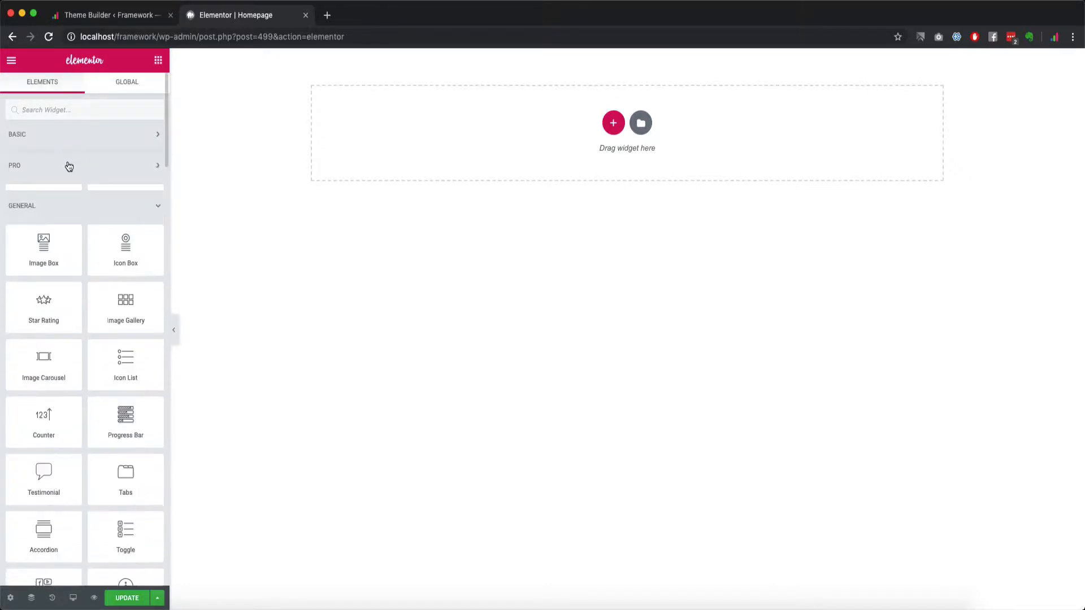
pyautogui.click(65, 201)
pyautogui.click(60, 290)
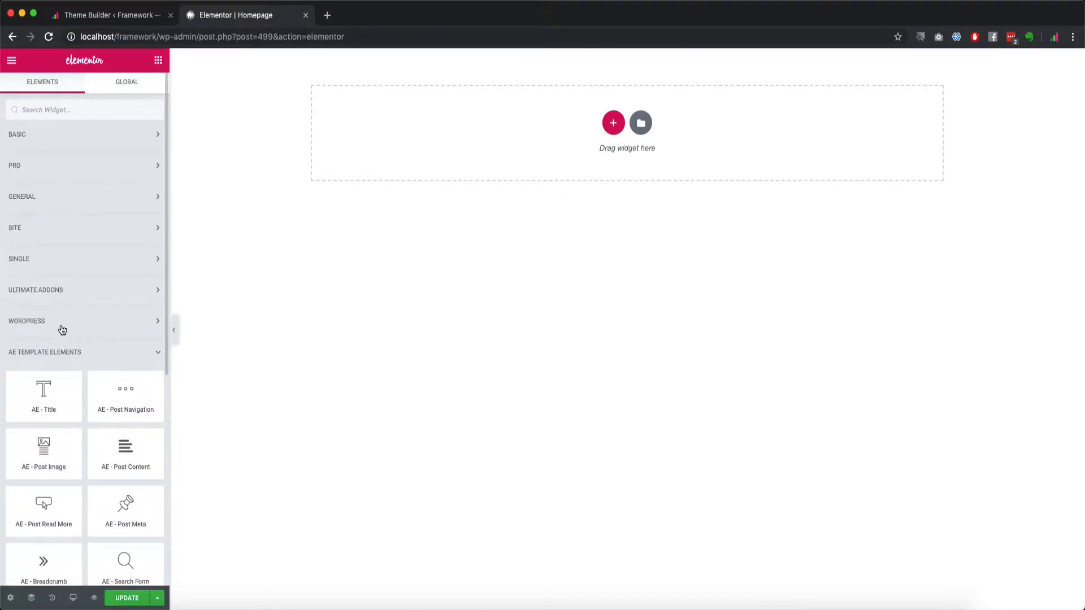
pyautogui.click(63, 350)
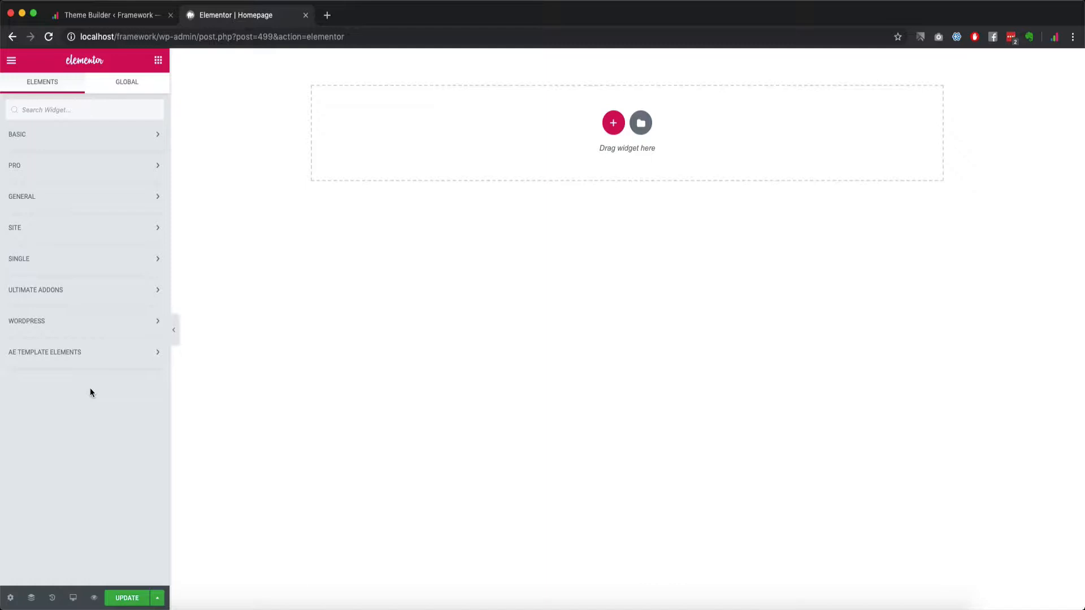
# Look through the widgets in the Basic and Pro categories, leaving both categories collapsed
pyautogui.click(100, 135)
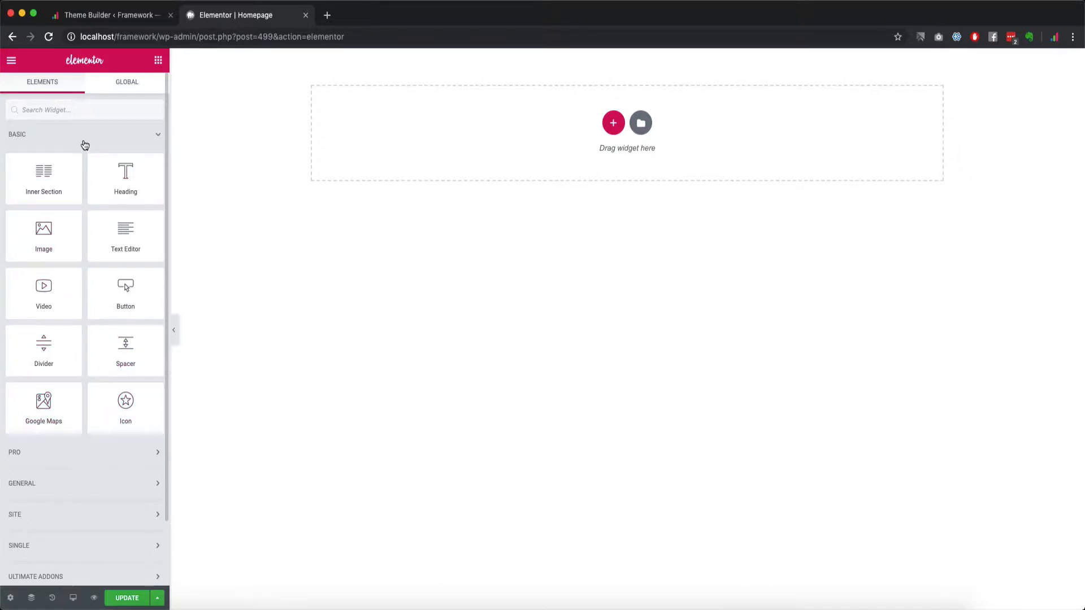
pyautogui.click(86, 140)
pyautogui.click(66, 164)
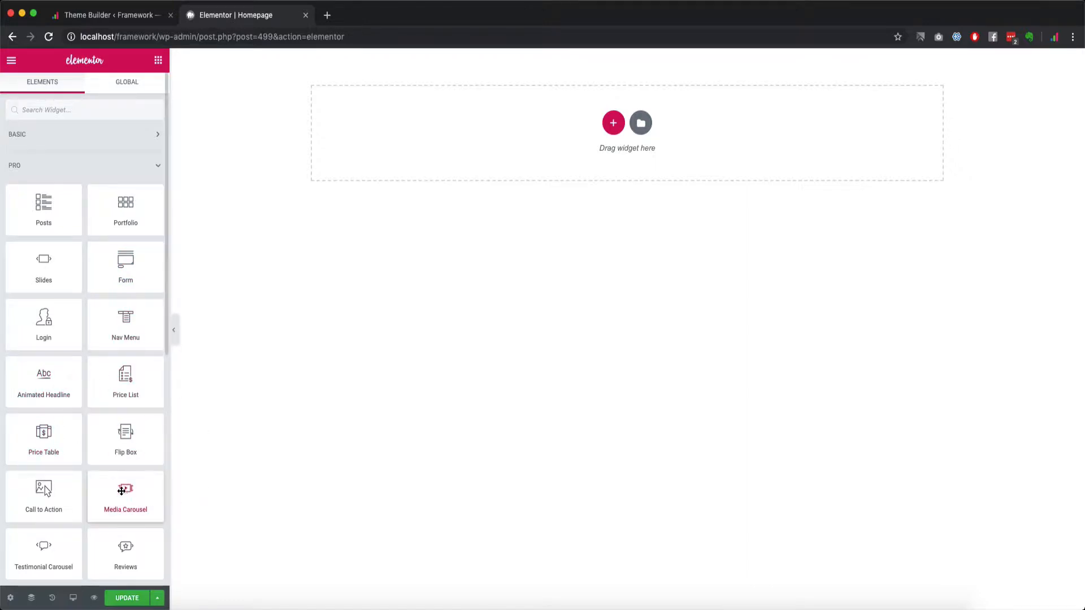
pyautogui.scroll(-5, 84, 426)
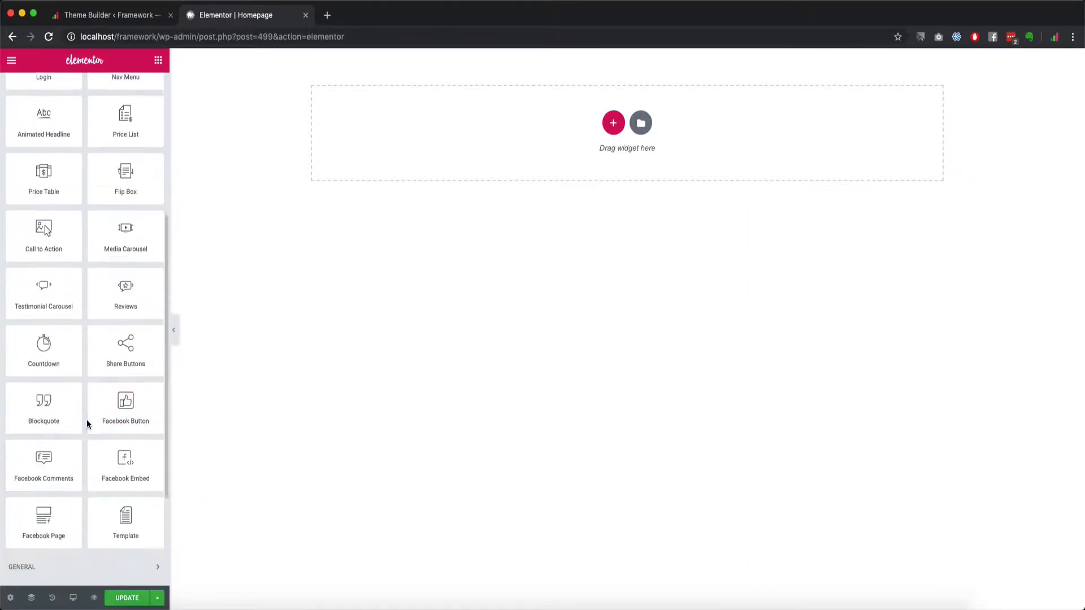
pyautogui.scroll(5, 61, 285)
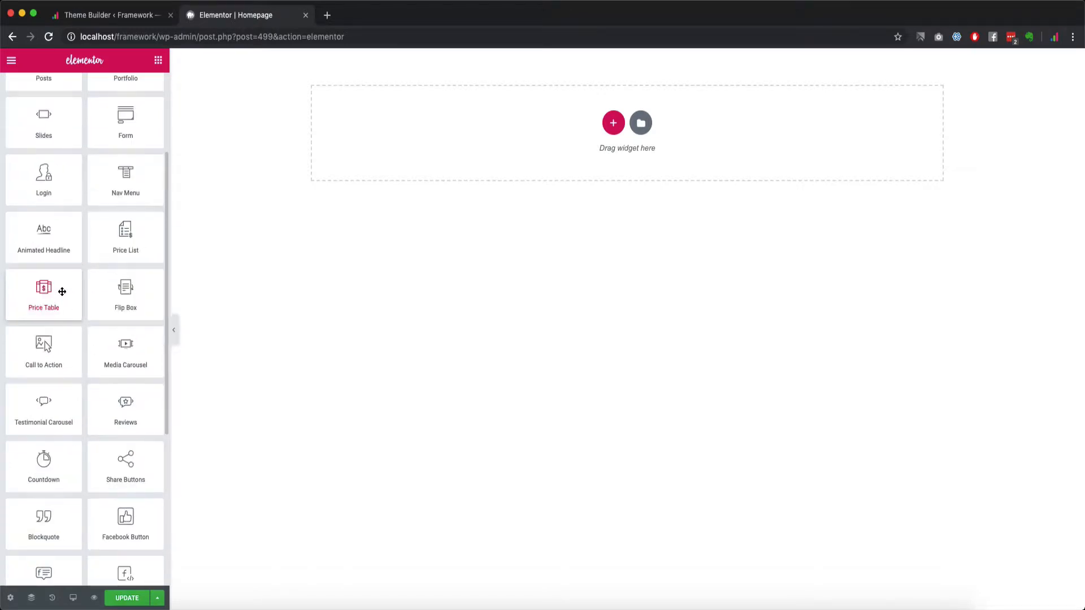
pyautogui.click(90, 167)
# Look through the widgets in the General category, from Image Box to Read More, and collapse it
pyautogui.click(64, 199)
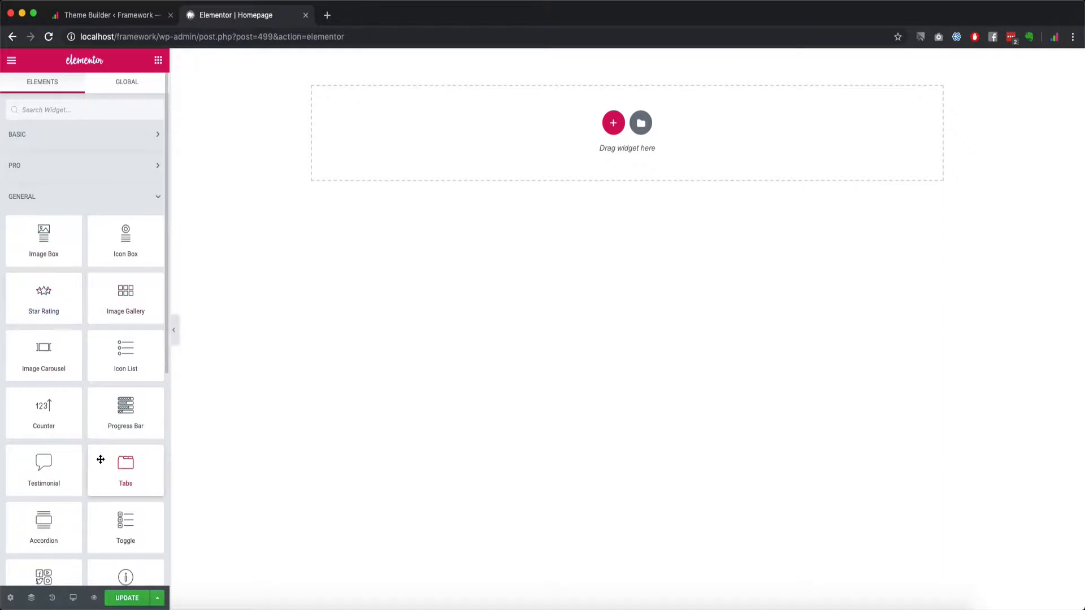
pyautogui.scroll(-1, 68, 386)
pyautogui.scroll(-5, 96, 486)
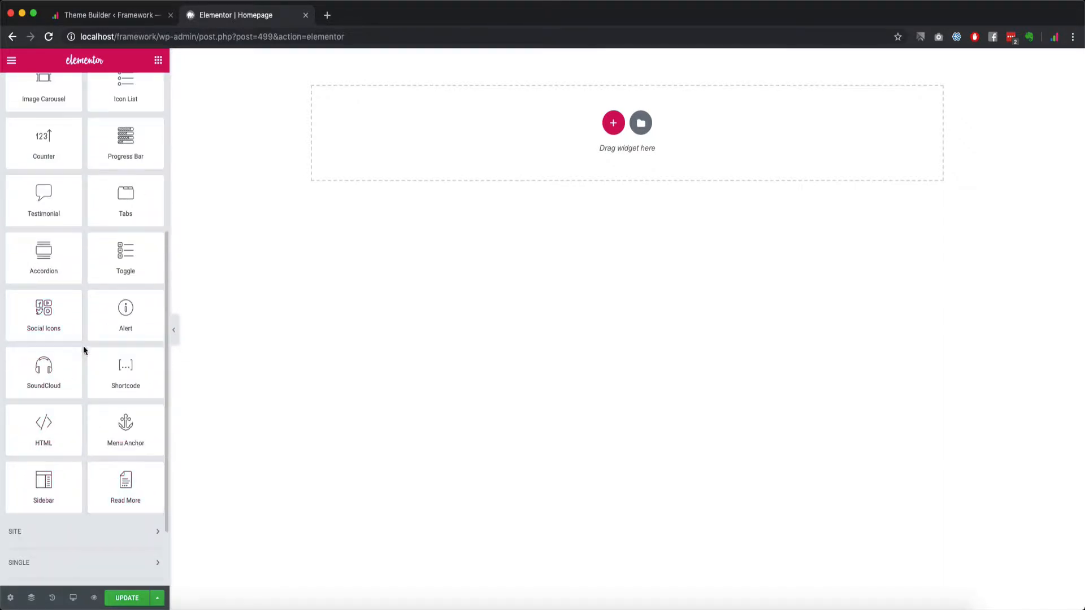
pyautogui.scroll(6, 76, 322)
pyautogui.click(77, 196)
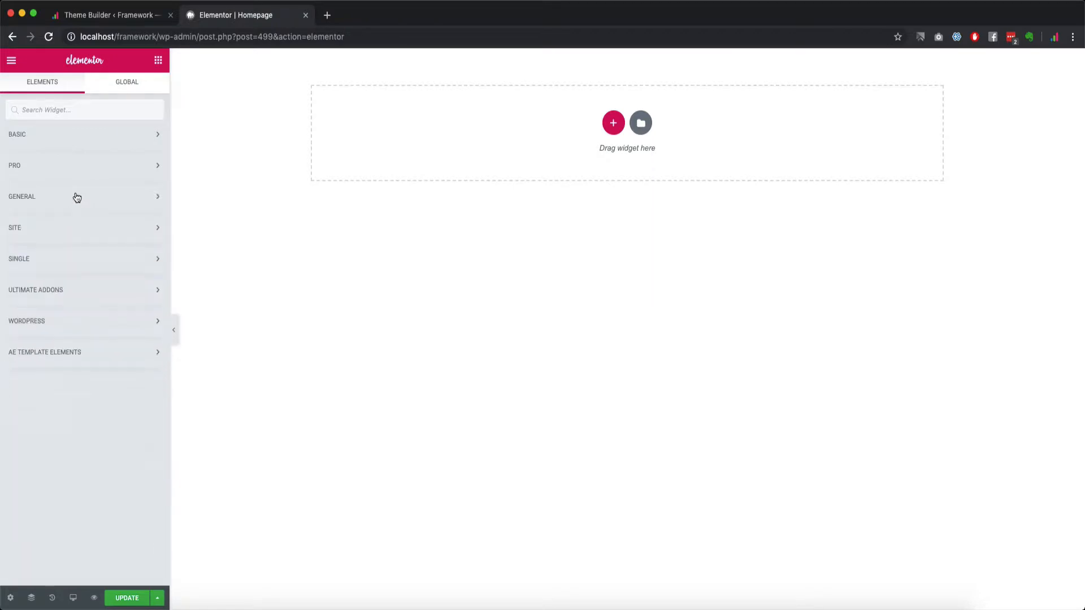
# View the widgets in the Site and Single categories, leaving both categories collapsed
pyautogui.click(42, 231)
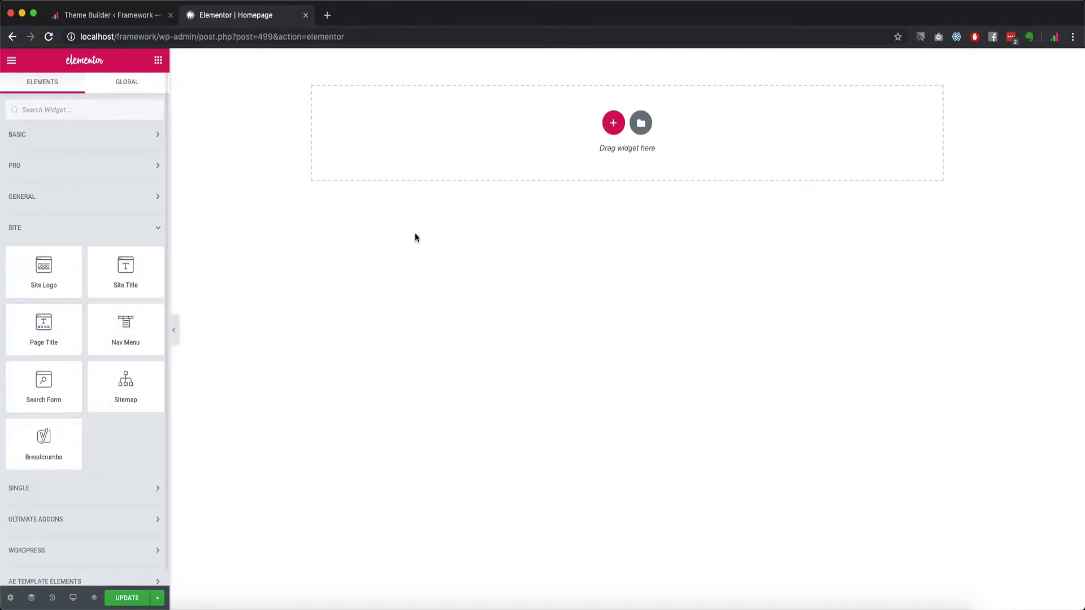
pyautogui.click(89, 233)
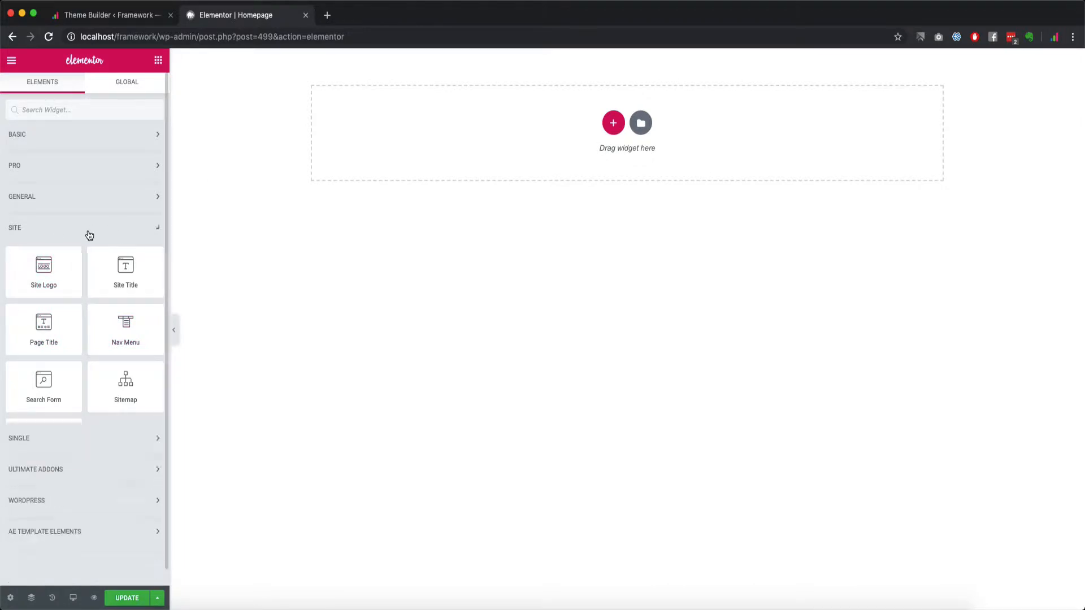
pyautogui.click(54, 266)
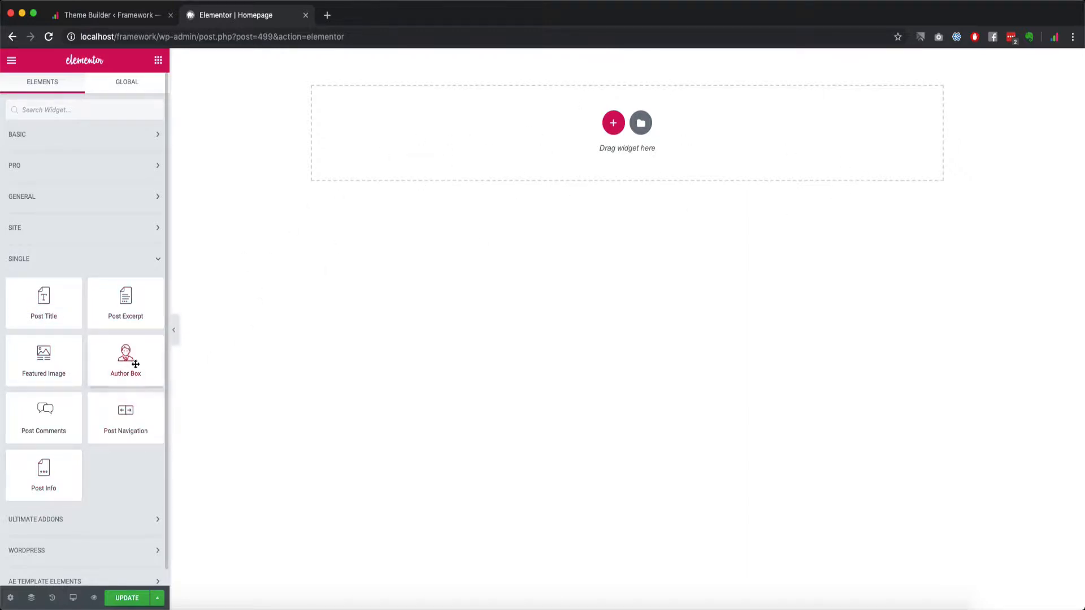
pyautogui.click(34, 261)
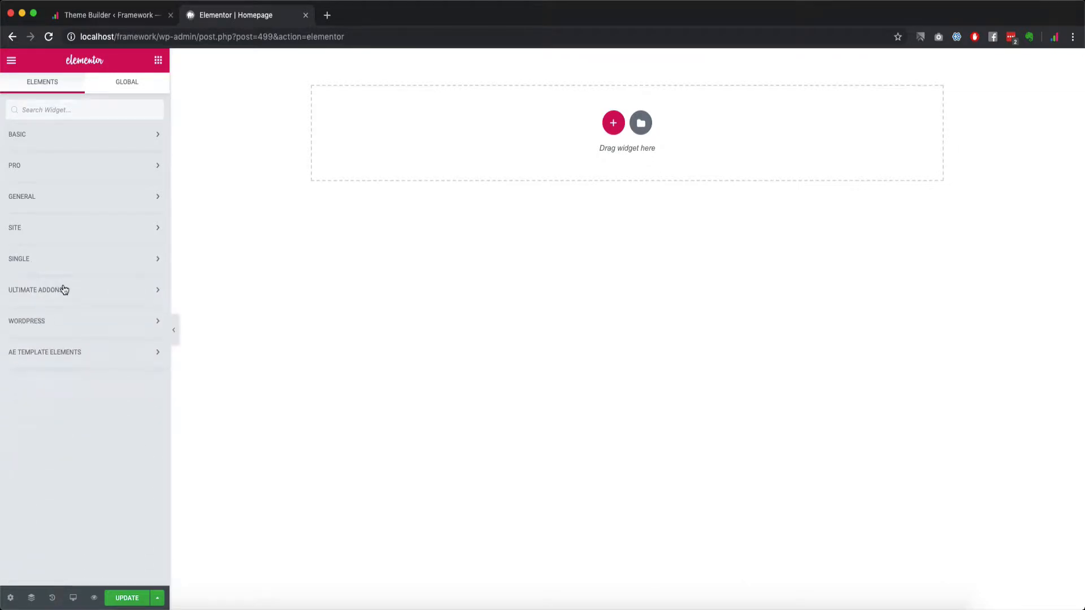
# Expand the Ultimate Addons category and look through its widgets
pyautogui.click(56, 293)
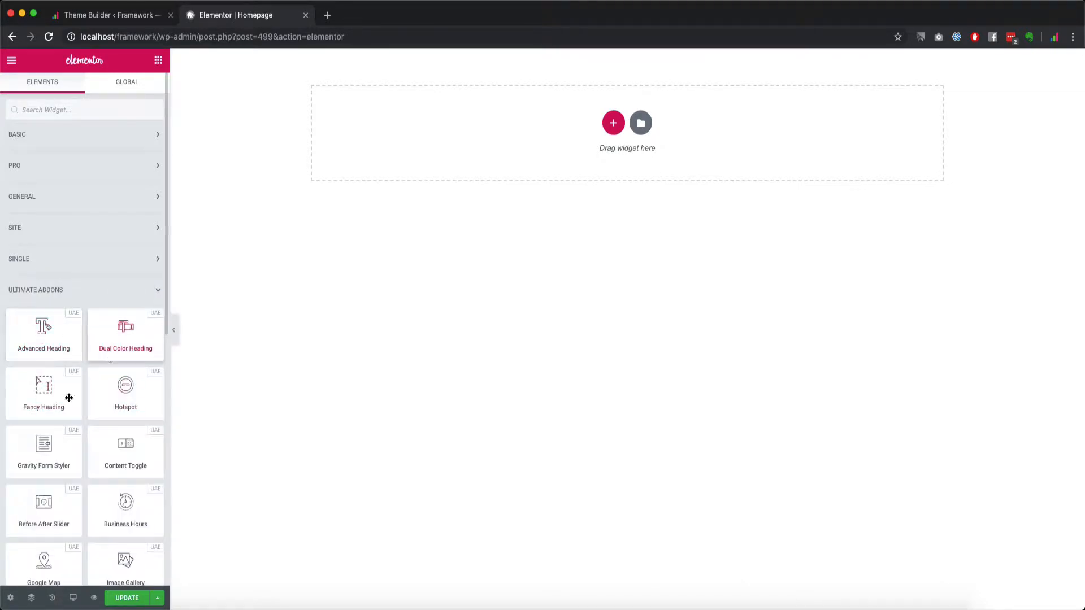
pyautogui.scroll(-1, 112, 468)
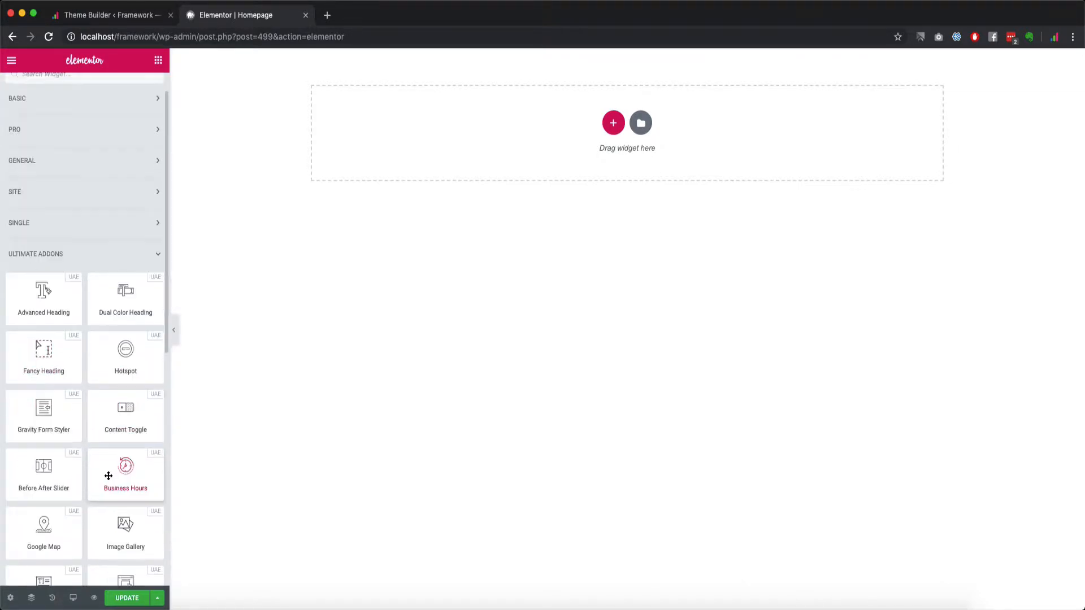
pyautogui.scroll(-1, 109, 453)
pyautogui.scroll(-10, 57, 421)
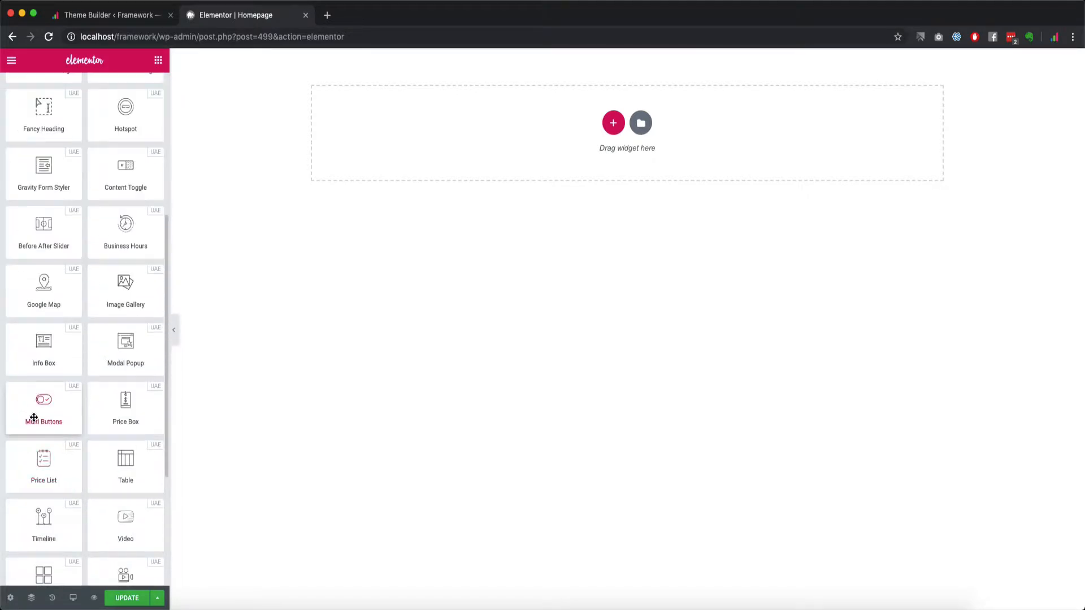
pyautogui.scroll(2, 60, 381)
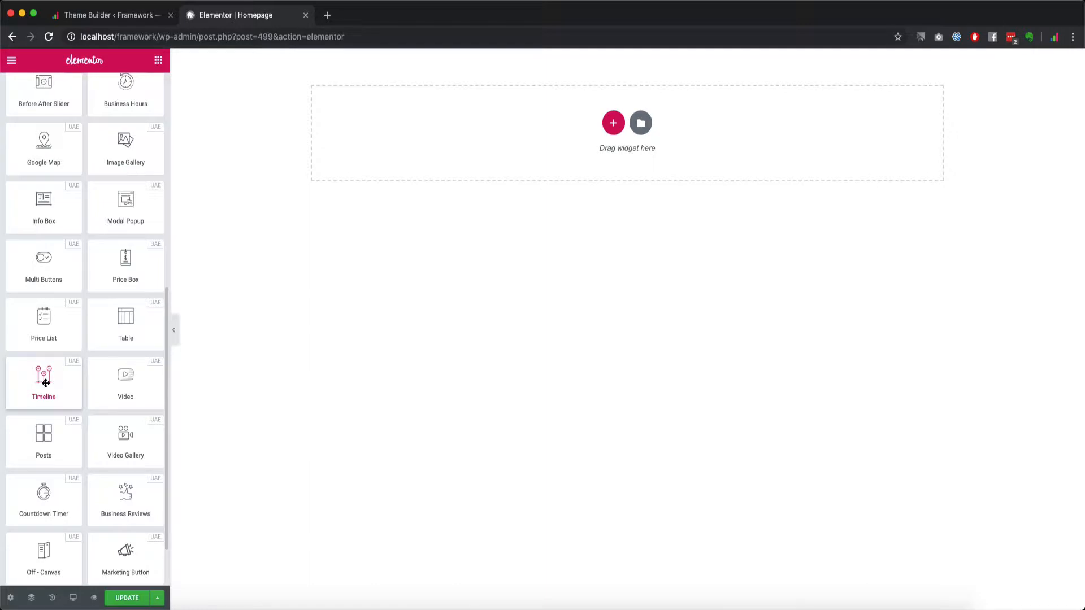
# Add the Ultimate Addons Timeline widget to the empty page and look through its default entries
pyautogui.moveTo(45, 383); pyautogui.dragTo(558, 144)
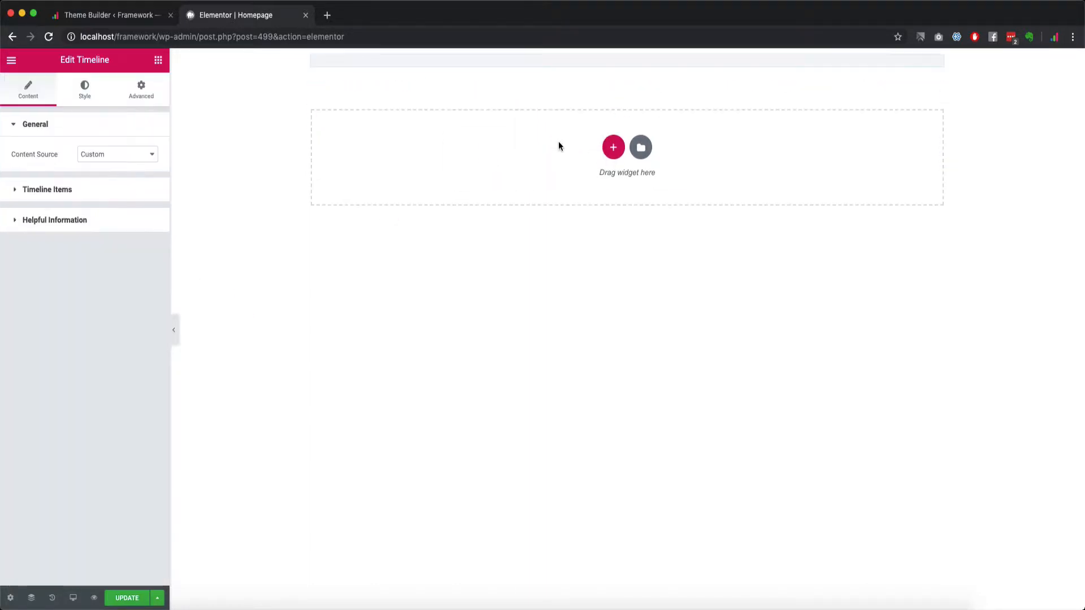
pyautogui.scroll(-2, 623, 215)
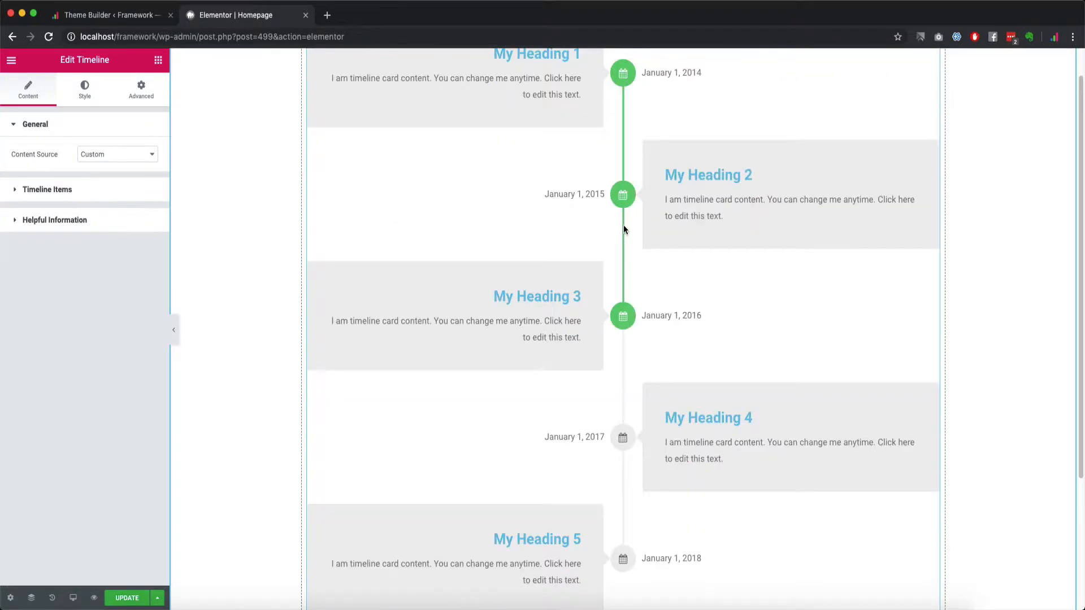
pyautogui.scroll(-5, 624, 229)
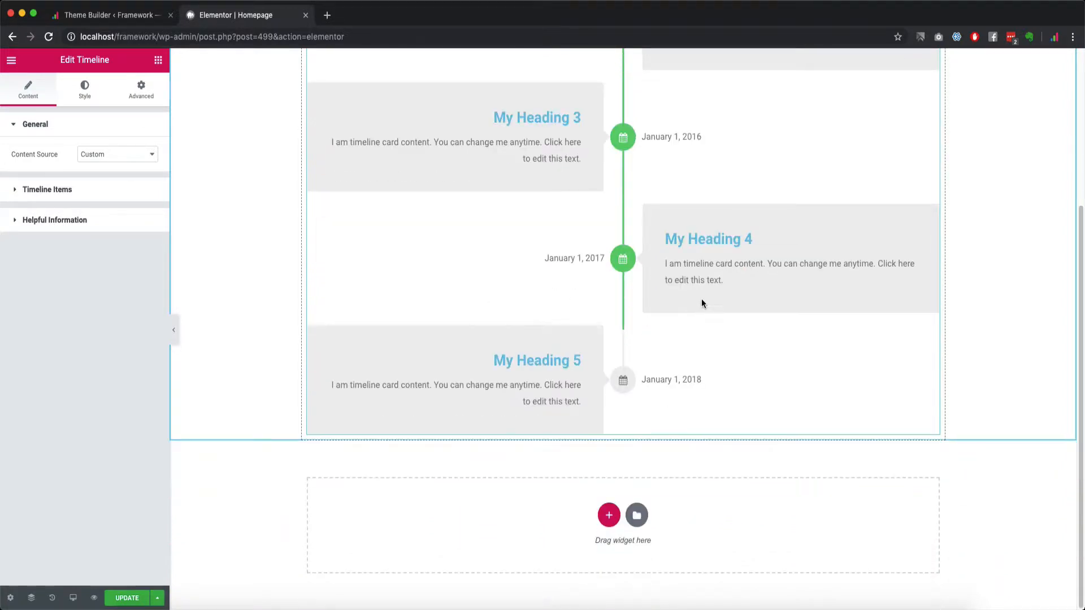
pyautogui.scroll(6, 666, 91)
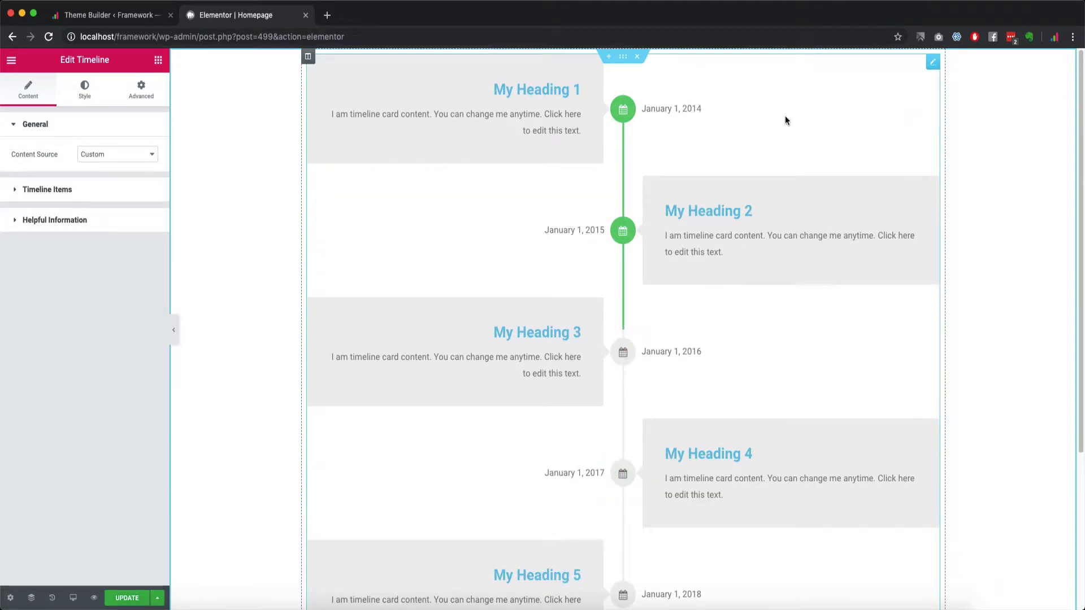
# Delete the Timeline widget and the empty section that held it
pyautogui.rightClick(648, 124)
pyautogui.click(676, 307)
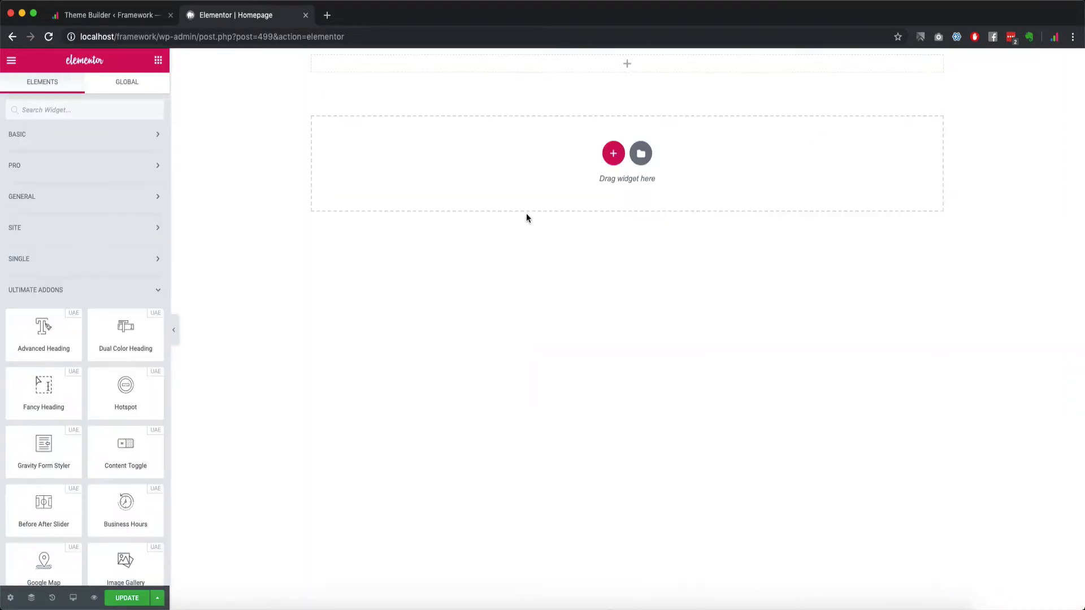
pyautogui.click(643, 56)
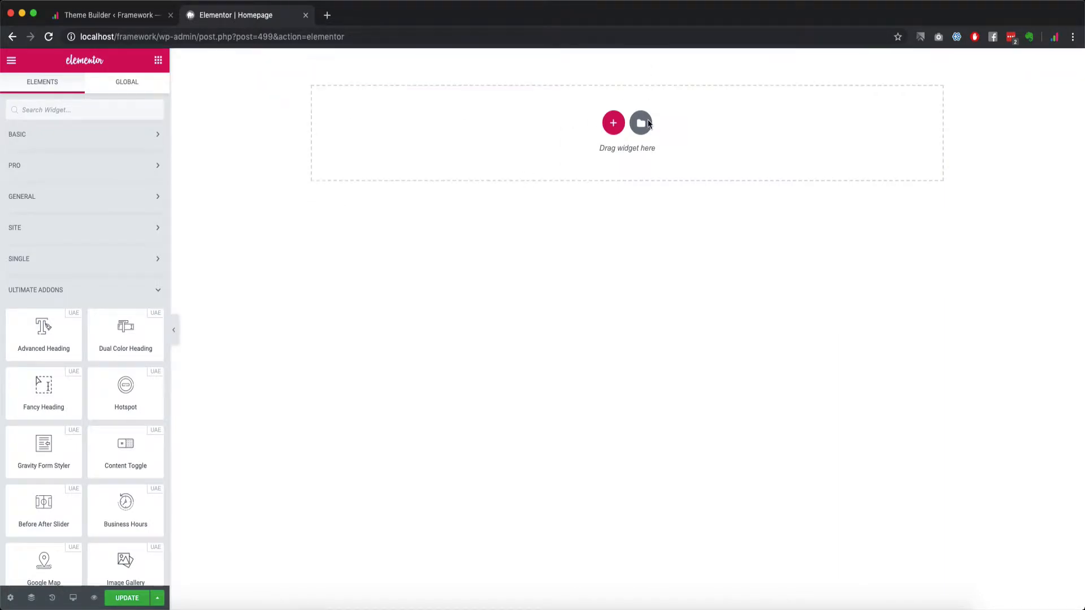
# Collapse the Ultimate Addons category and view the widgets in the WordPress category, collapsing it as well
pyautogui.click(72, 291)
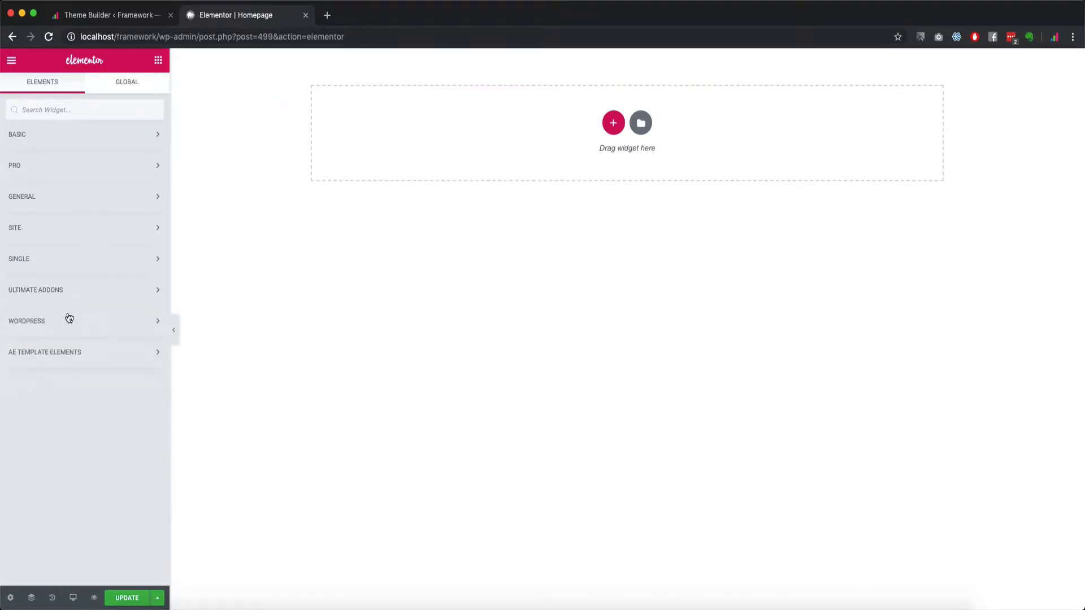
pyautogui.click(78, 327)
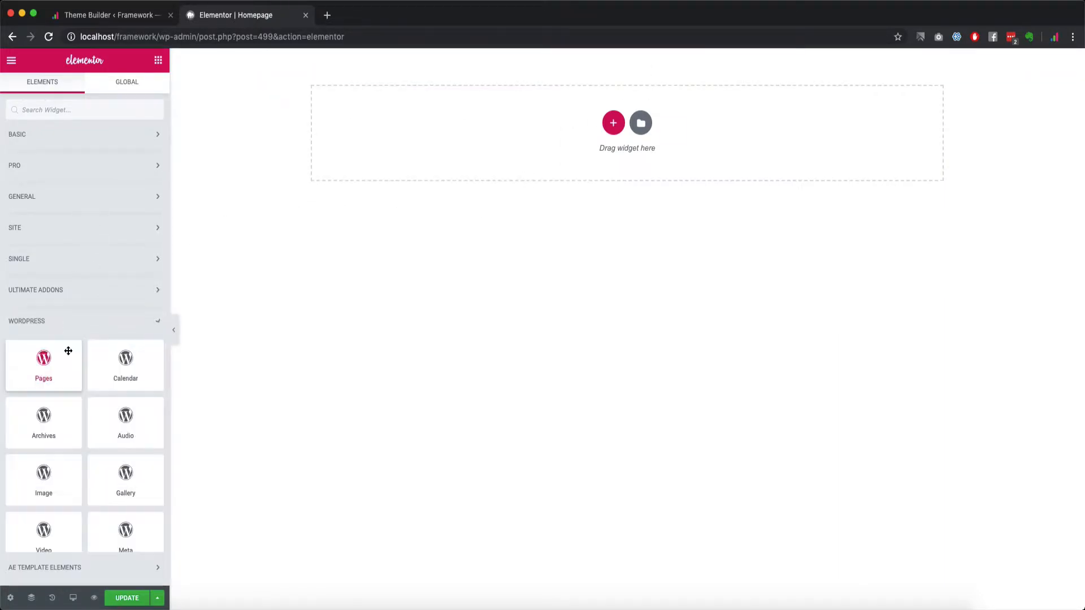
pyautogui.click(96, 327)
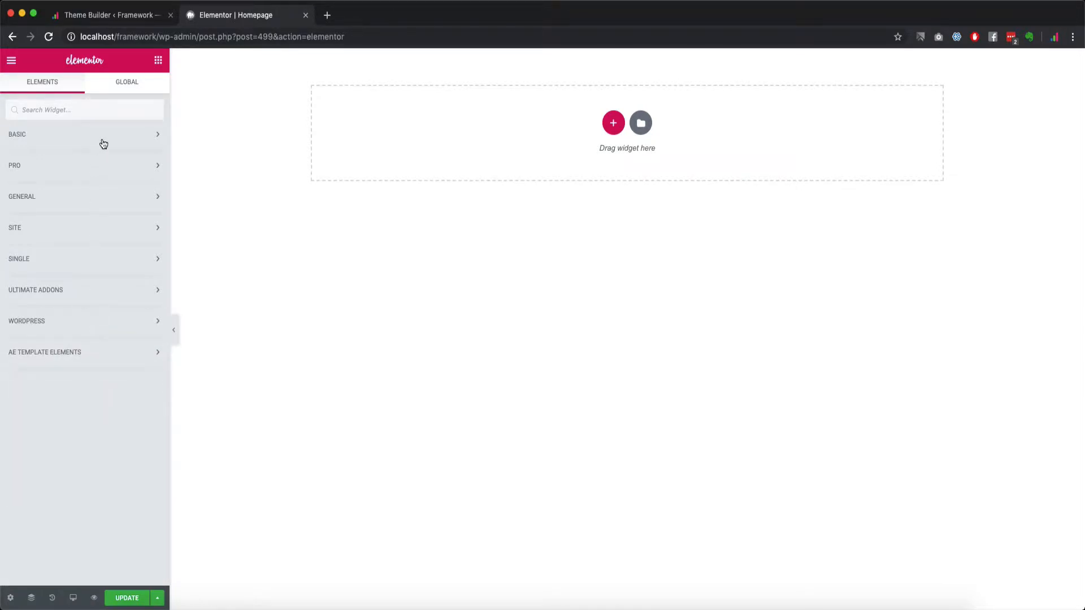
# Expand the Basic widgets, add a section with two equal columns to the page, and widen its first column
pyautogui.click(103, 135)
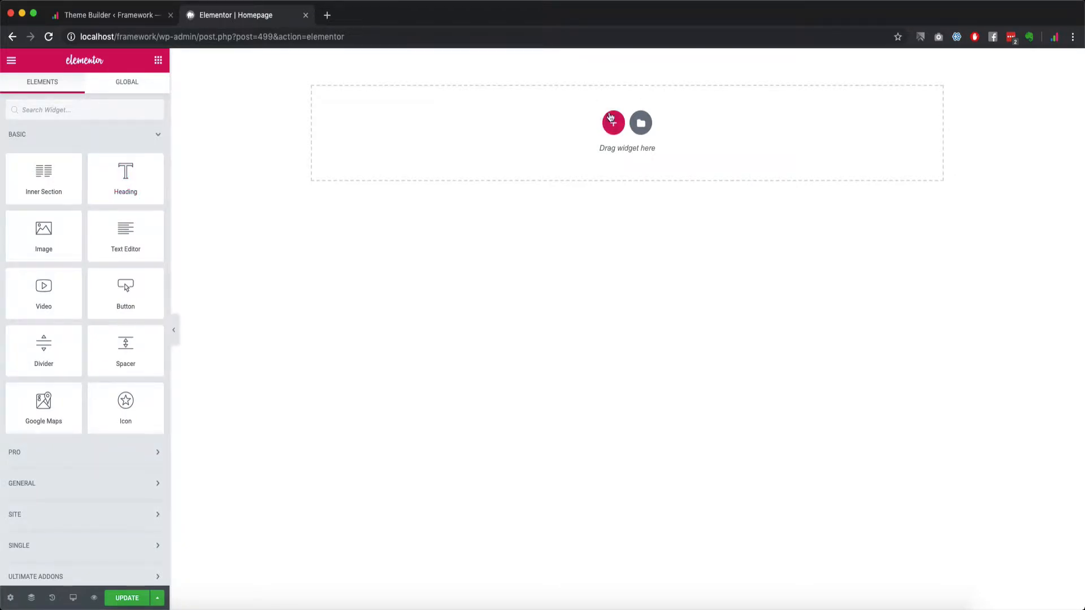
pyautogui.click(614, 123)
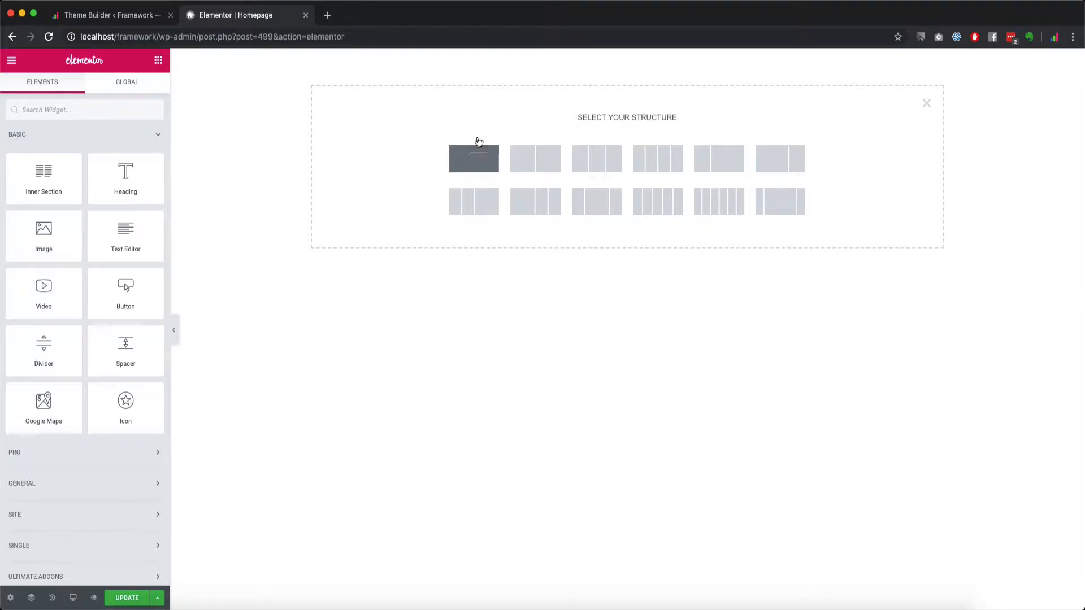
pyautogui.click(540, 165)
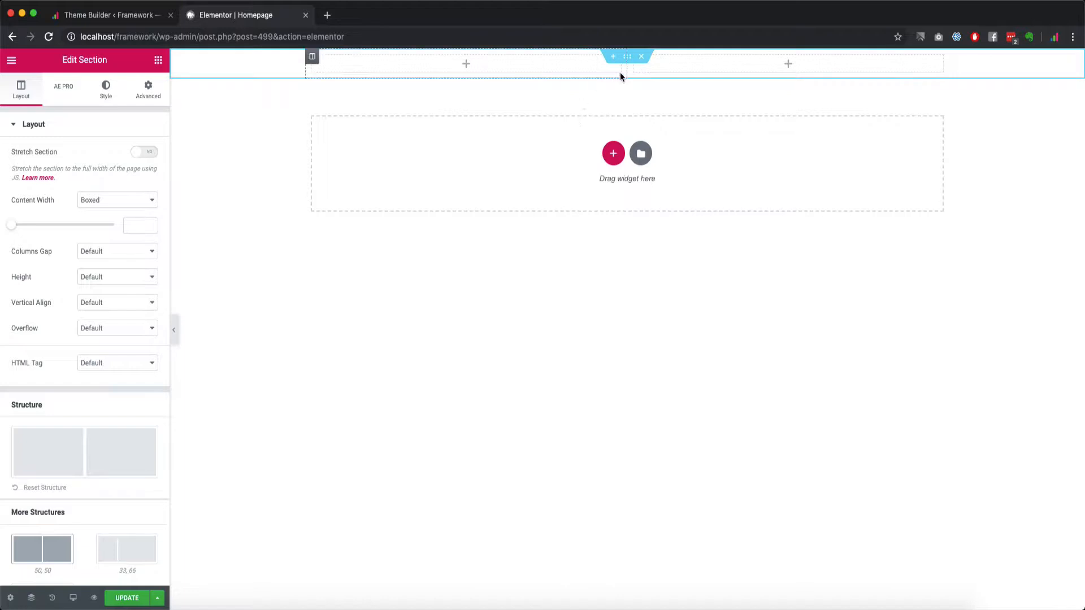
pyautogui.moveTo(626, 72); pyautogui.dragTo(737, 73)
# Add a Heading widget to the section's first column and set its title to "Homepage"
pyautogui.click(158, 60)
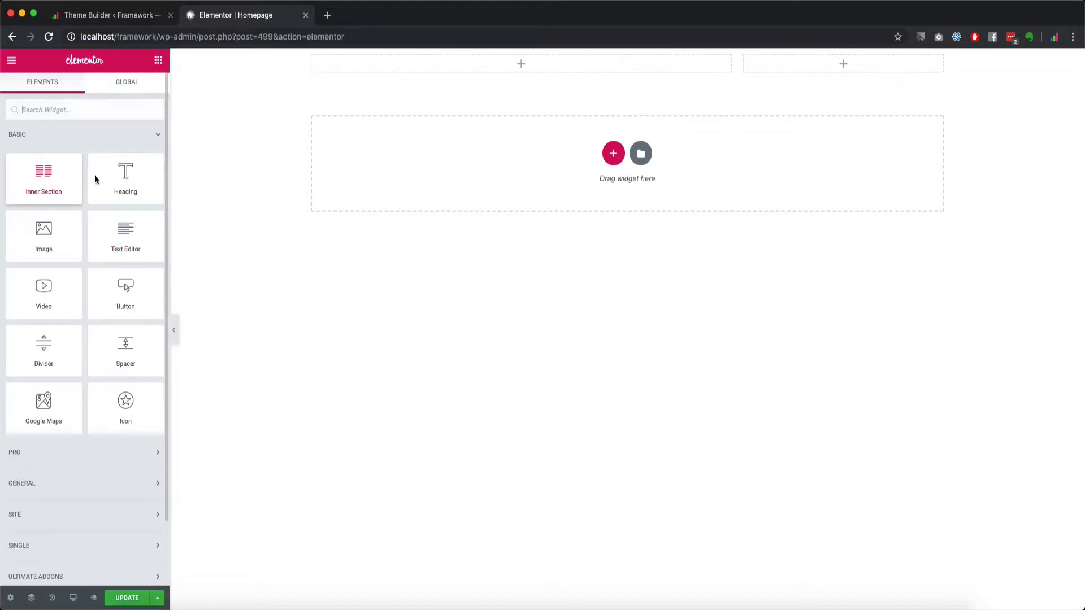
pyautogui.moveTo(150, 194); pyautogui.dragTo(449, 61)
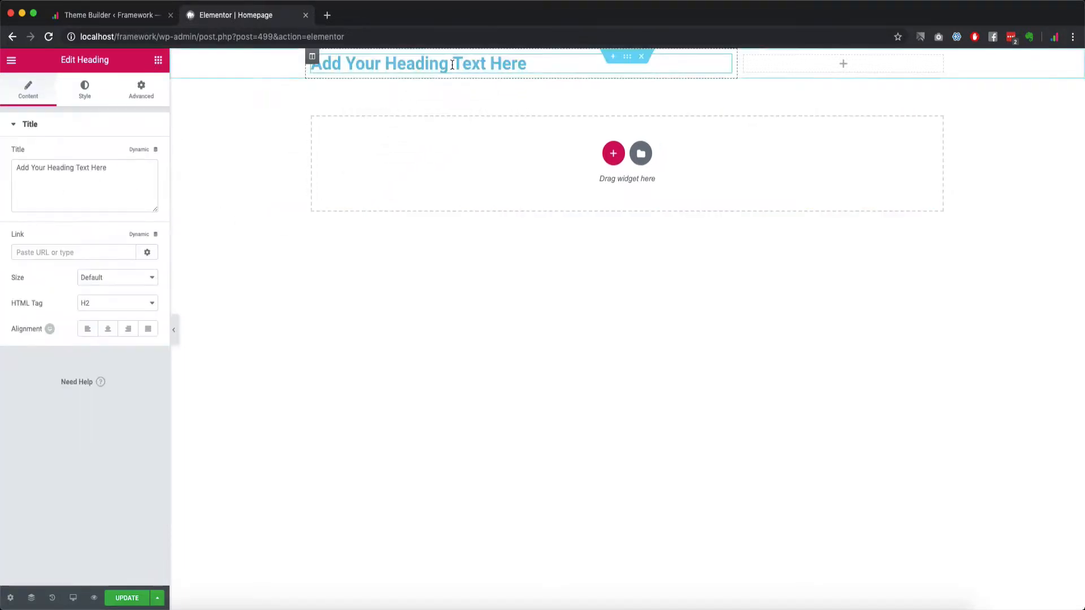
pyautogui.click(126, 192)
pyautogui.press('super+a')
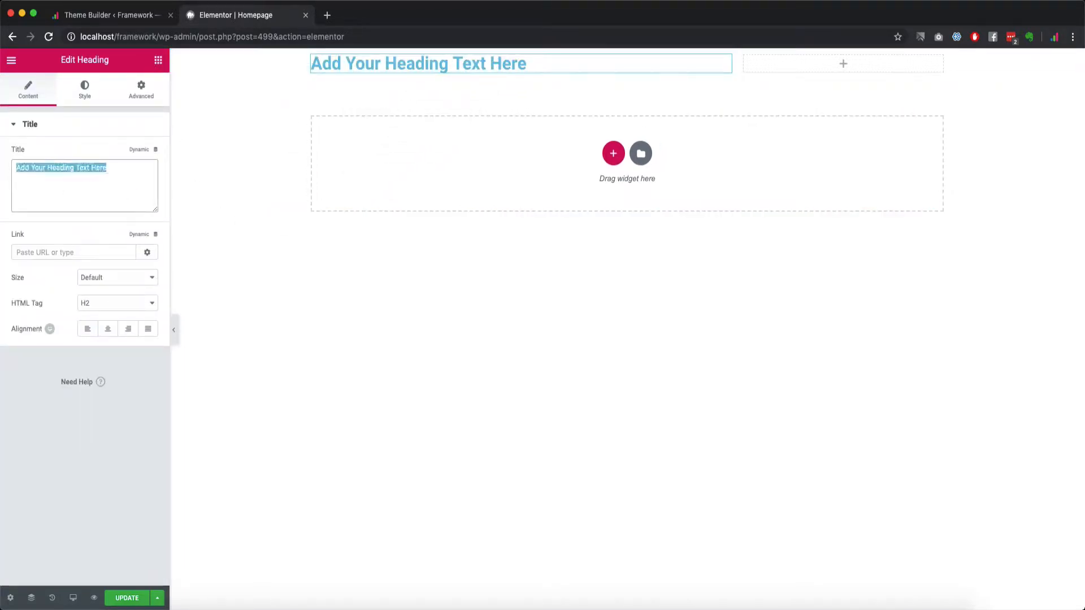
pyautogui.write('Hmo')
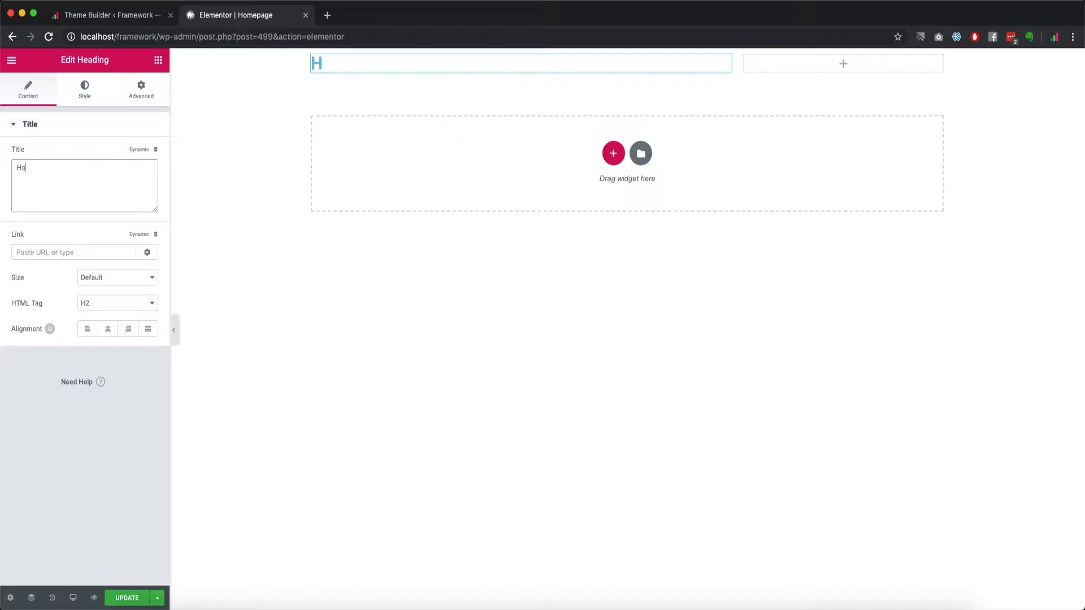
pyautogui.write('mepage')
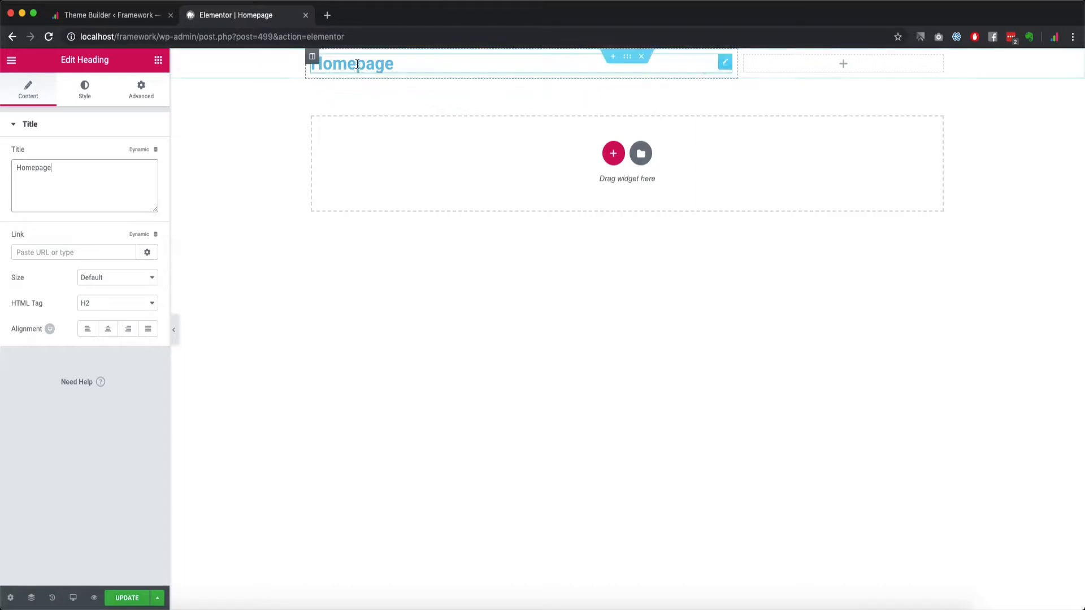
# Add an empty column in front of the Homepage heading's column and center-align the heading
pyautogui.rightClick(313, 57)
pyautogui.click(362, 110)
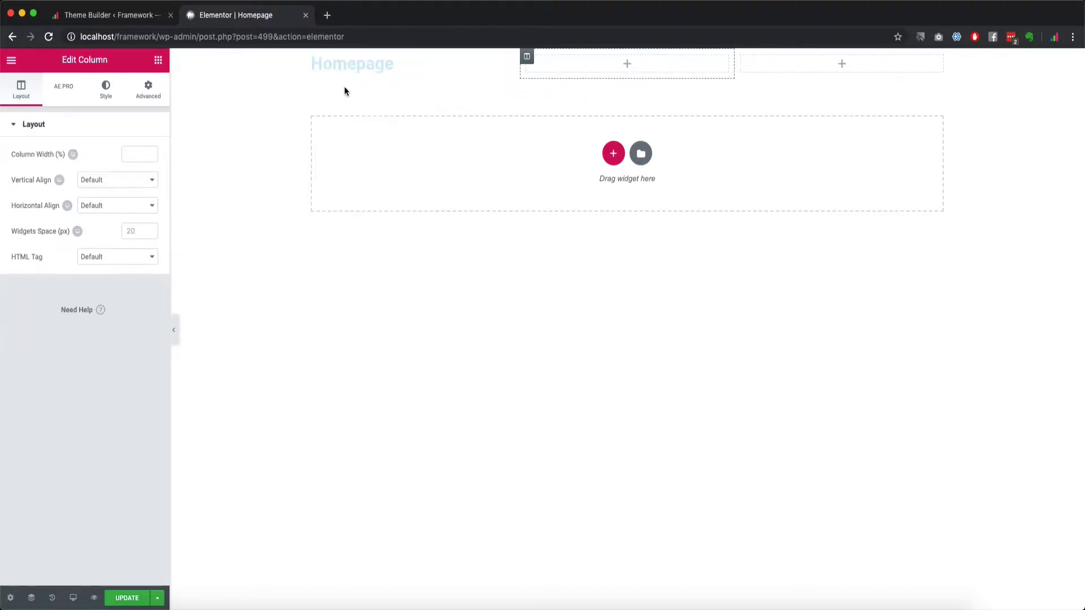
pyautogui.moveTo(527, 59); pyautogui.dragTo(323, 60)
pyautogui.click(540, 63)
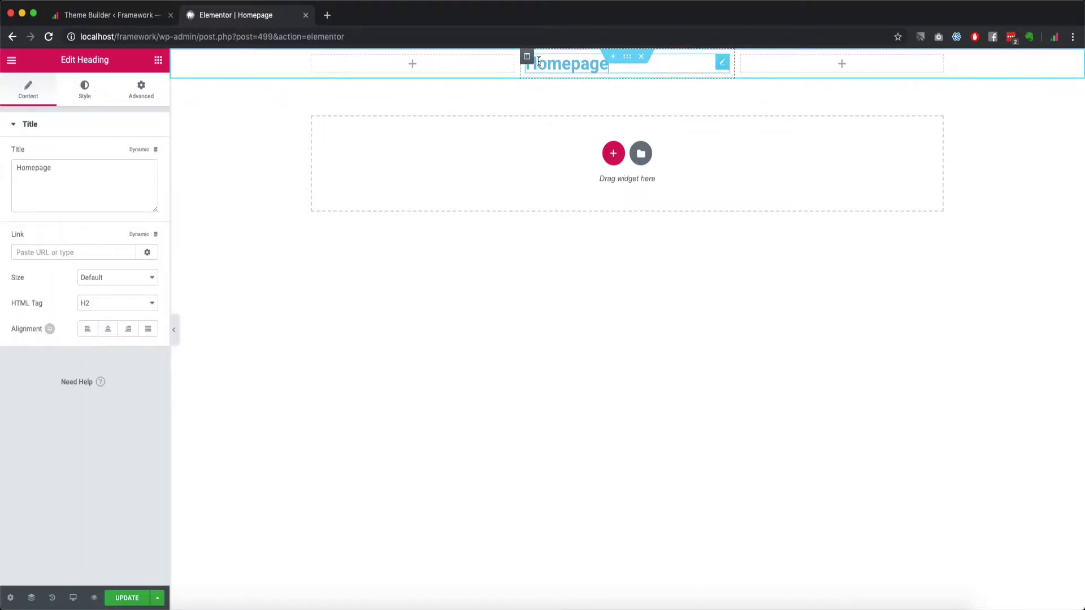
pyautogui.click(107, 329)
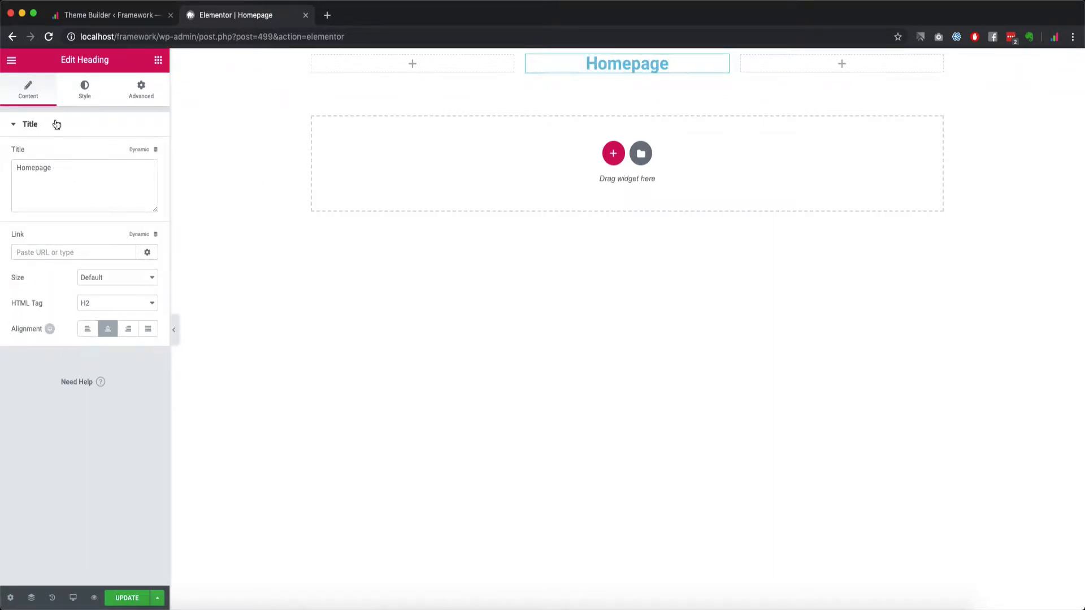
# Set the Homepage heading's text color to the amber swatch #ffca28 and collapse its Title style settings
pyautogui.click(83, 90)
pyautogui.click(149, 149)
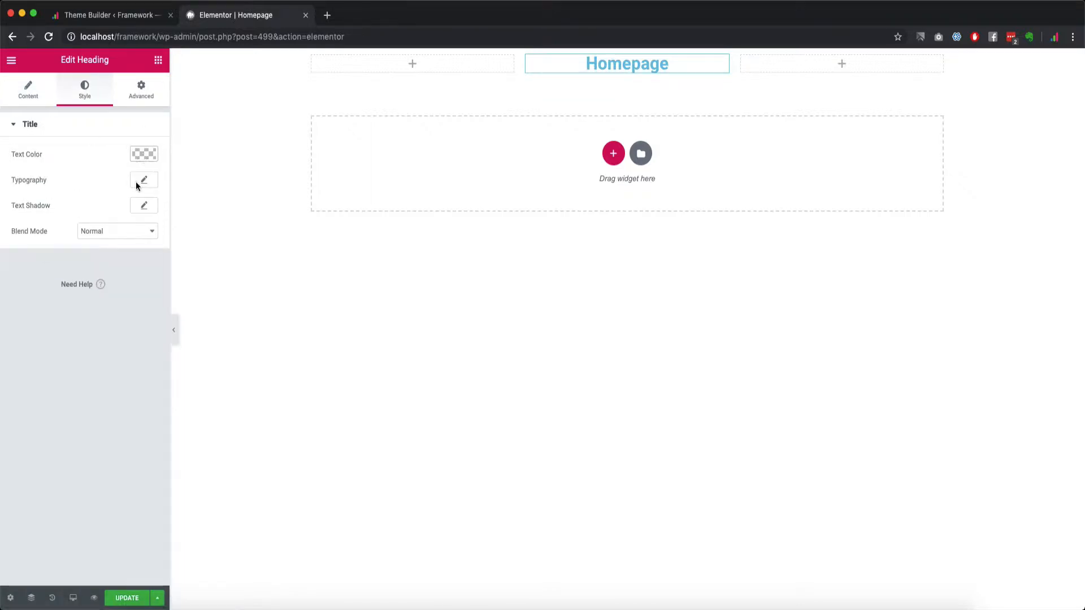
pyautogui.click(96, 315)
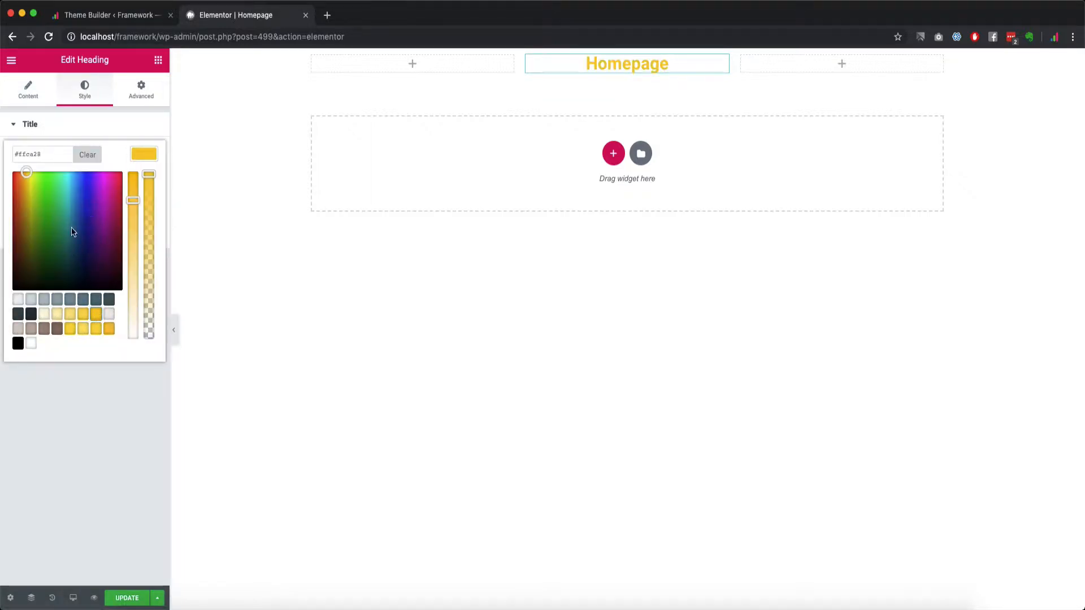
pyautogui.click(120, 127)
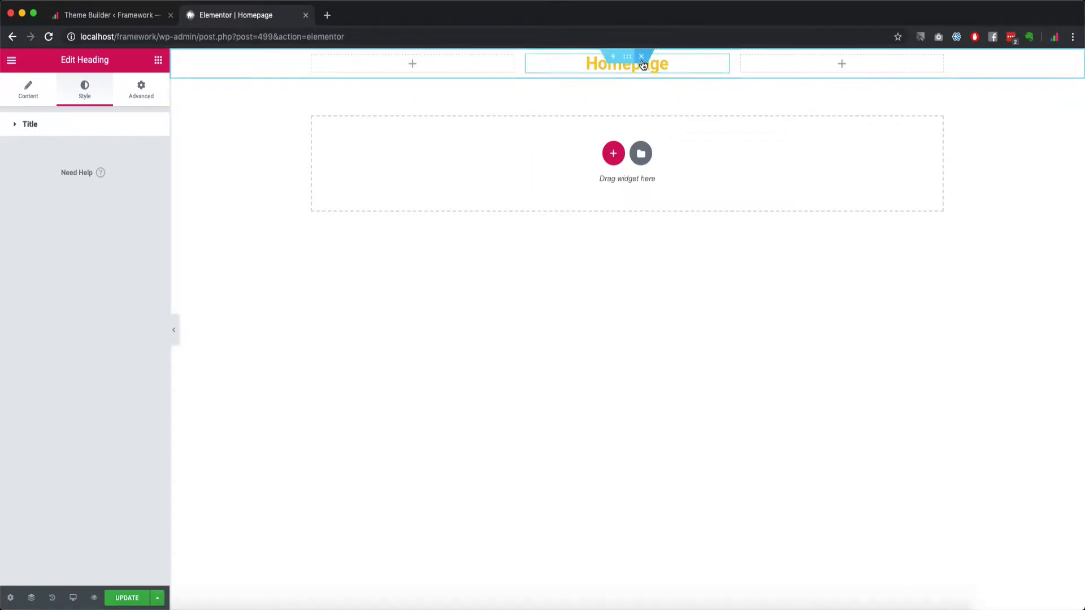
# Delete the section containing the Homepage heading and browse the ready-made Blocks in the template library
pyautogui.click(643, 58)
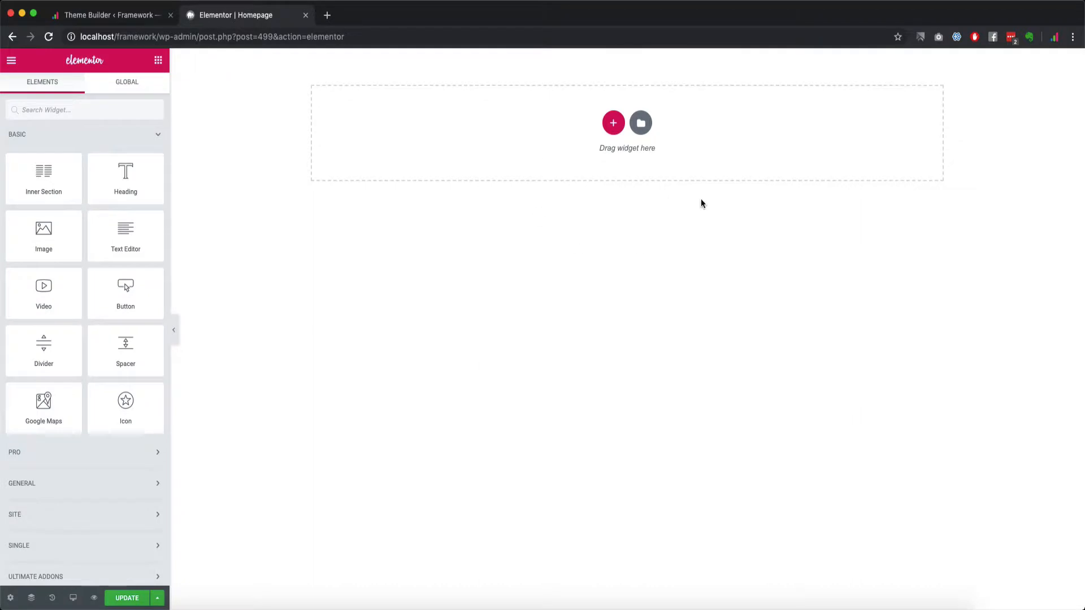
pyautogui.click(641, 123)
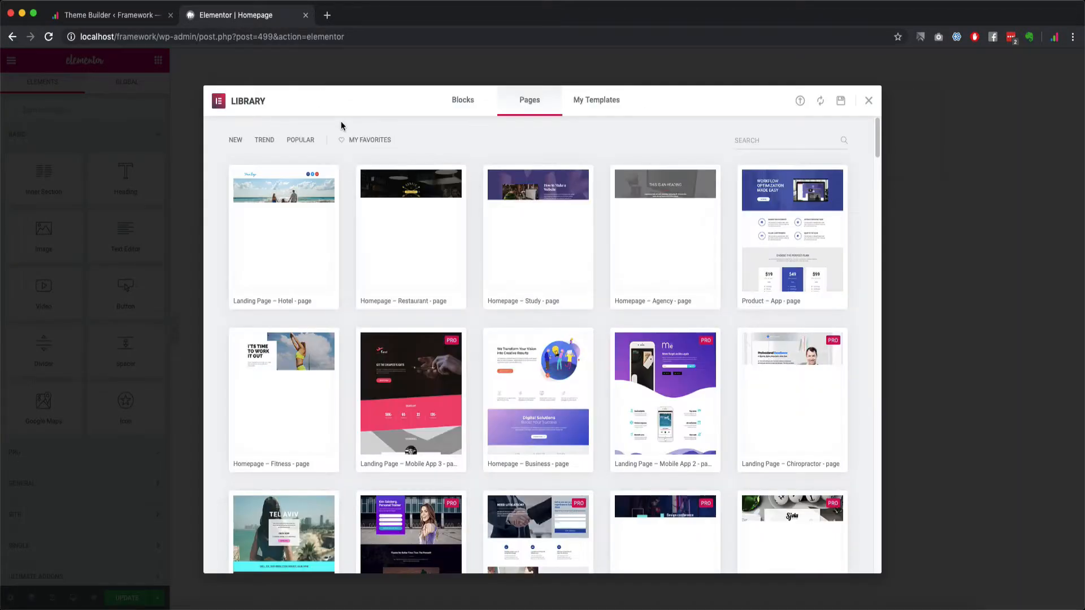
pyautogui.click(463, 100)
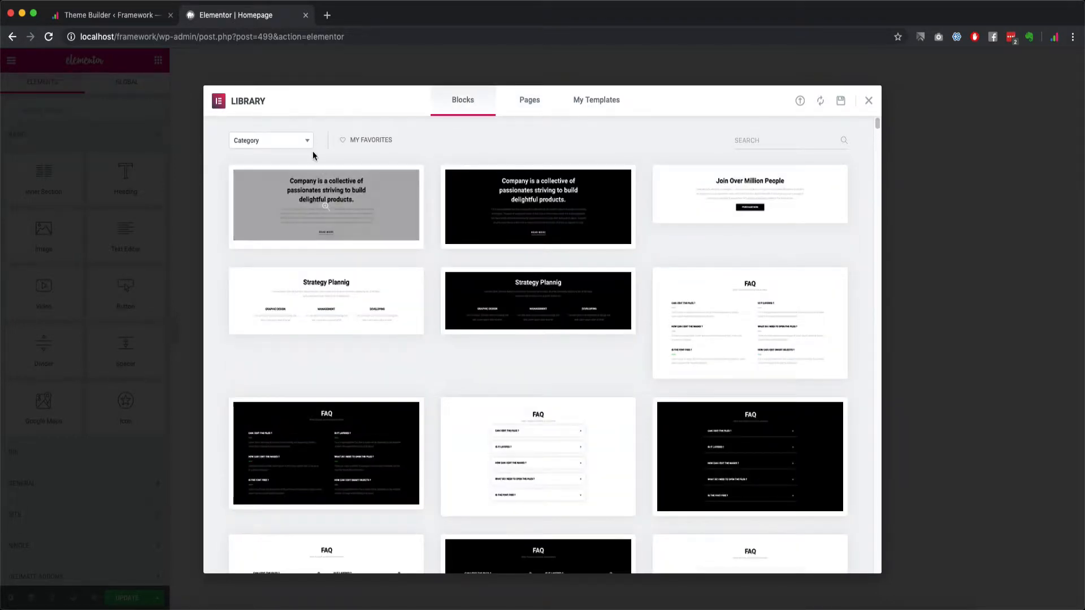
pyautogui.scroll(-10, 465, 448)
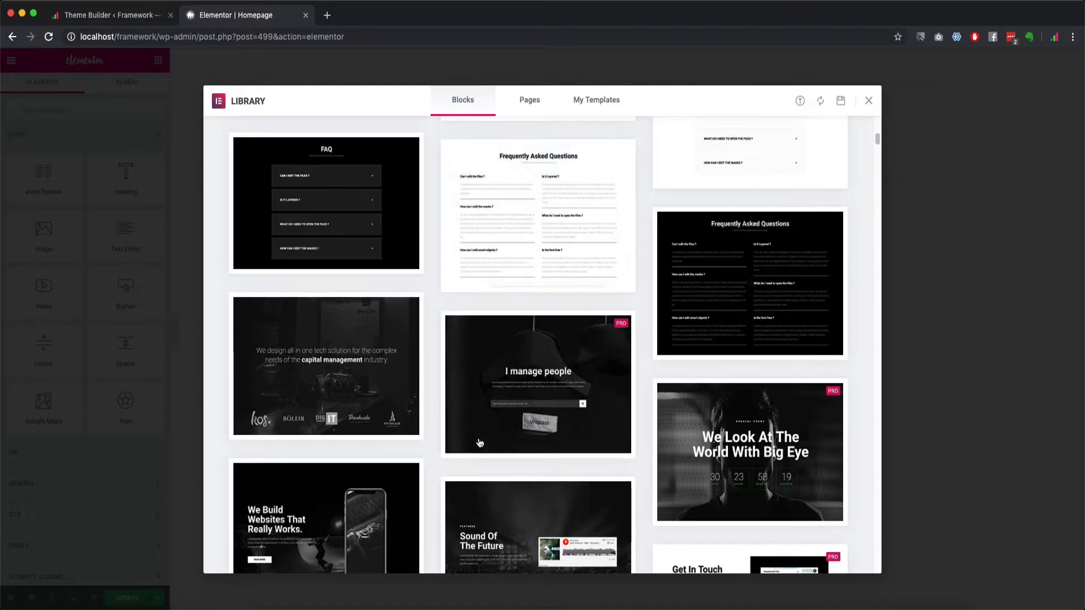
pyautogui.scroll(10, 516, 163)
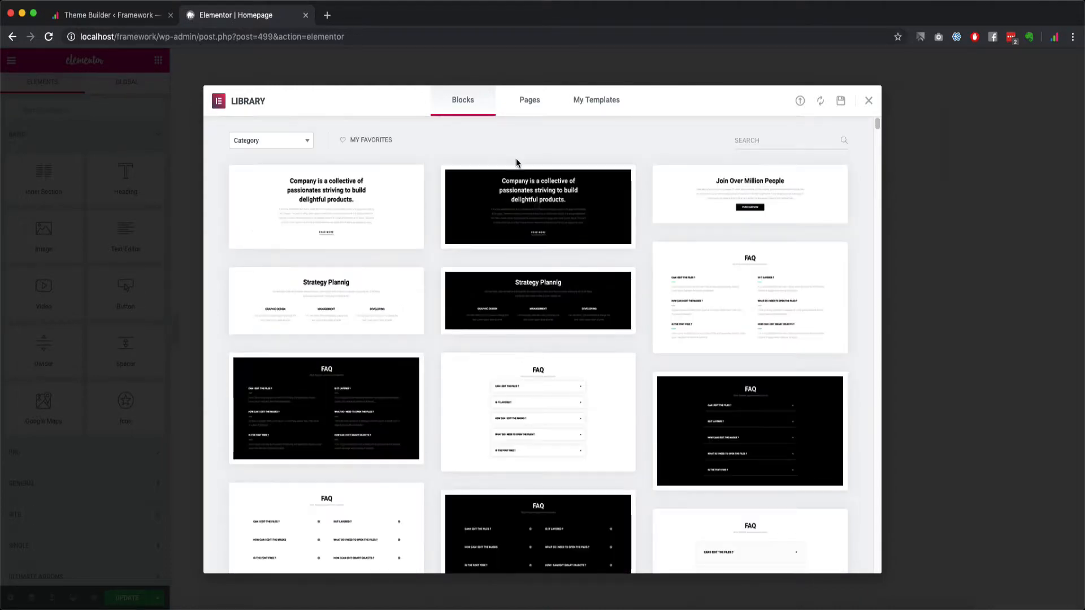
# Insert the Christmas page template for Jasper's Tree Shop from the library's Pages collection and close the library
pyautogui.click(527, 102)
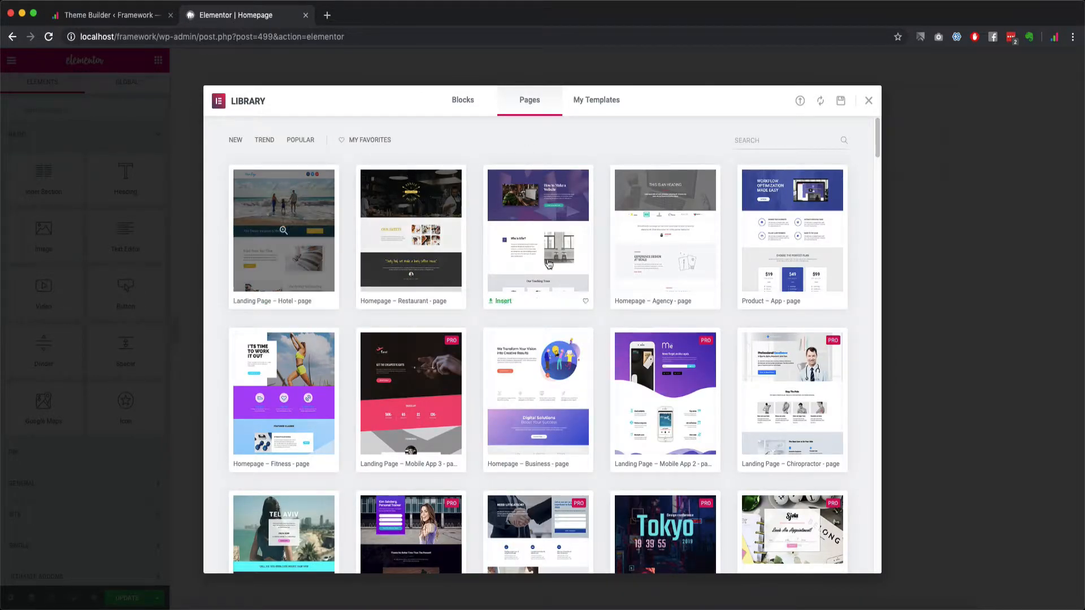
pyautogui.scroll(-3, 483, 494)
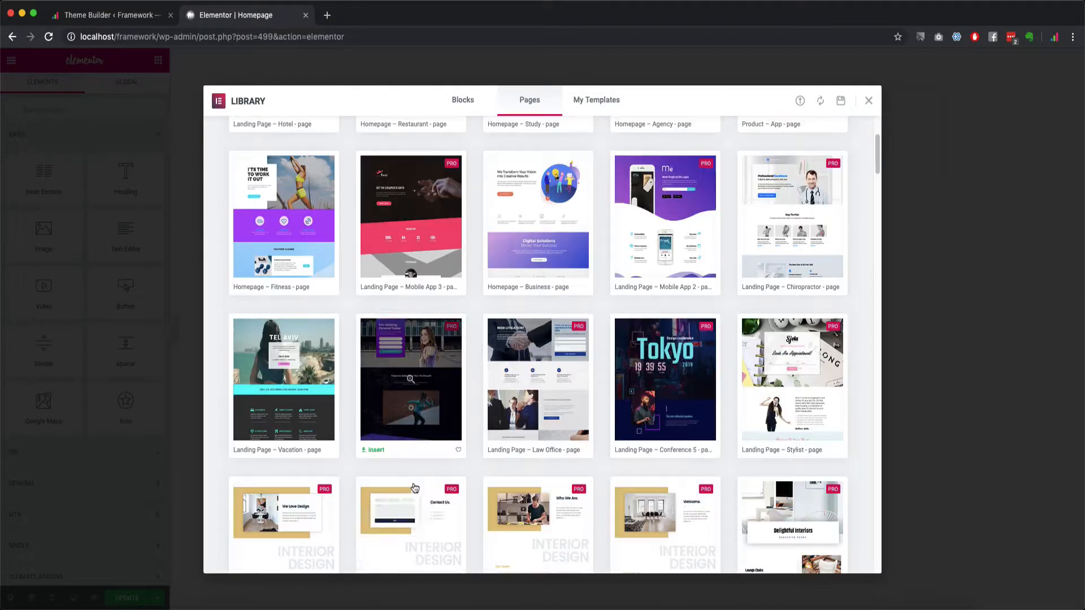
pyautogui.scroll(-1, 418, 452)
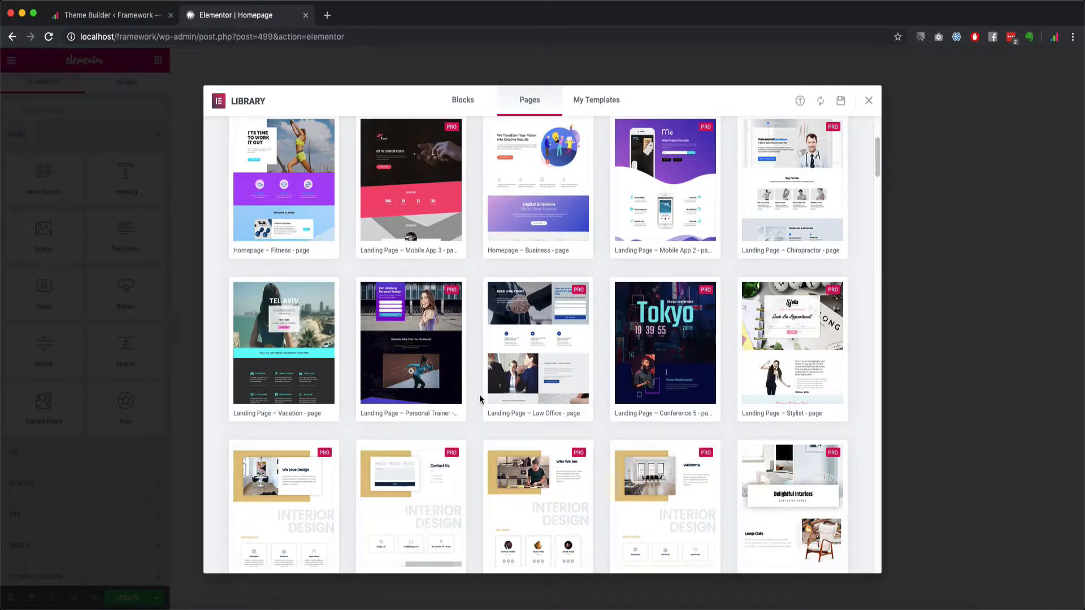
pyautogui.scroll(-5, 478, 395)
pyautogui.scroll(-5, 479, 397)
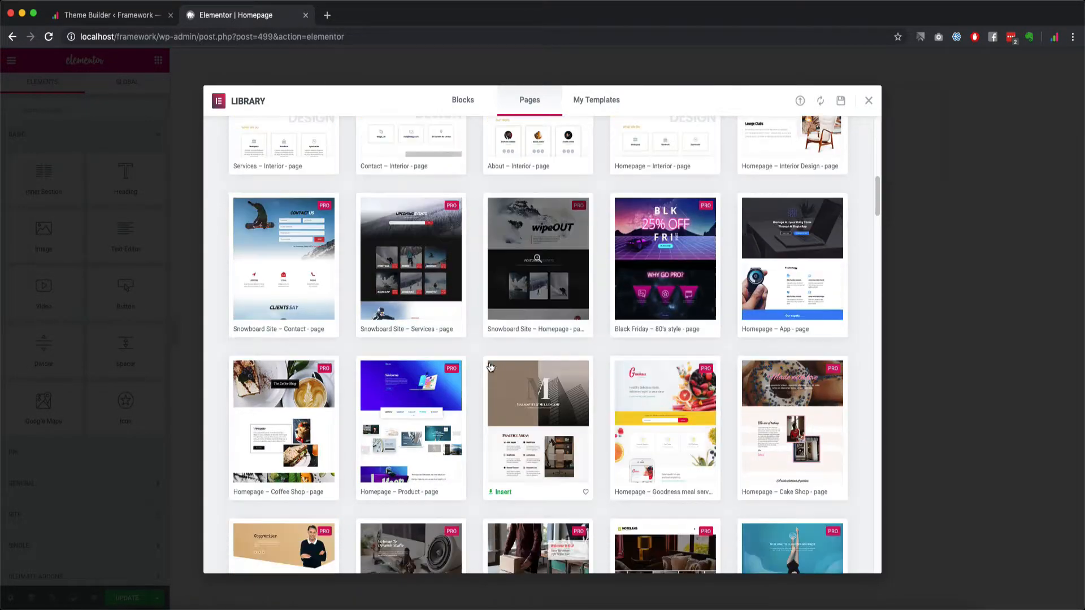
pyautogui.scroll(4, 447, 356)
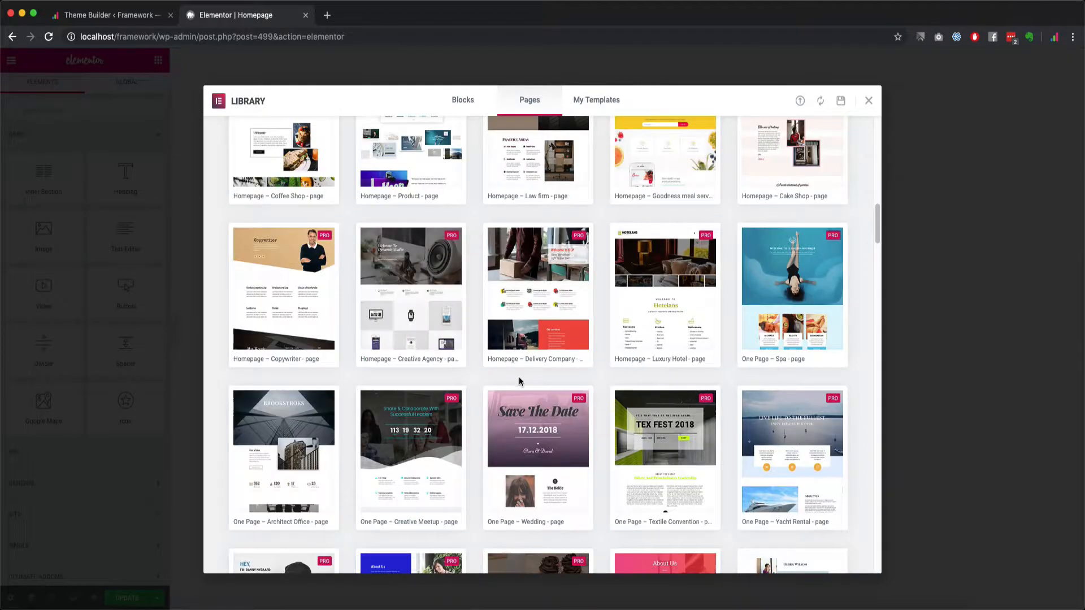
pyautogui.scroll(-15, 618, 352)
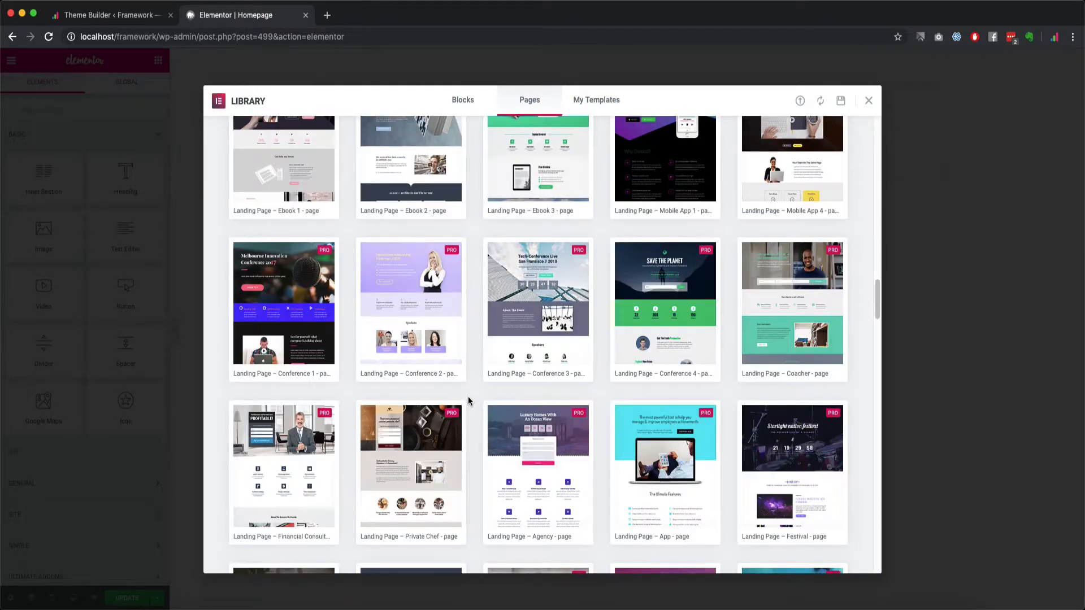
pyautogui.scroll(-1, 506, 455)
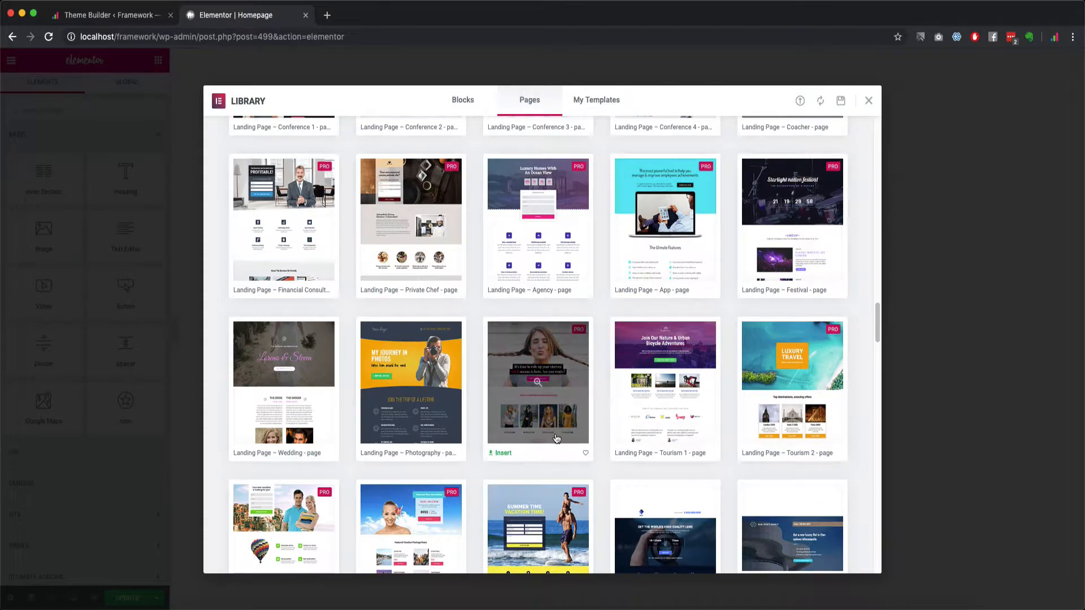
pyautogui.scroll(-4, 545, 411)
pyautogui.scroll(-6, 541, 412)
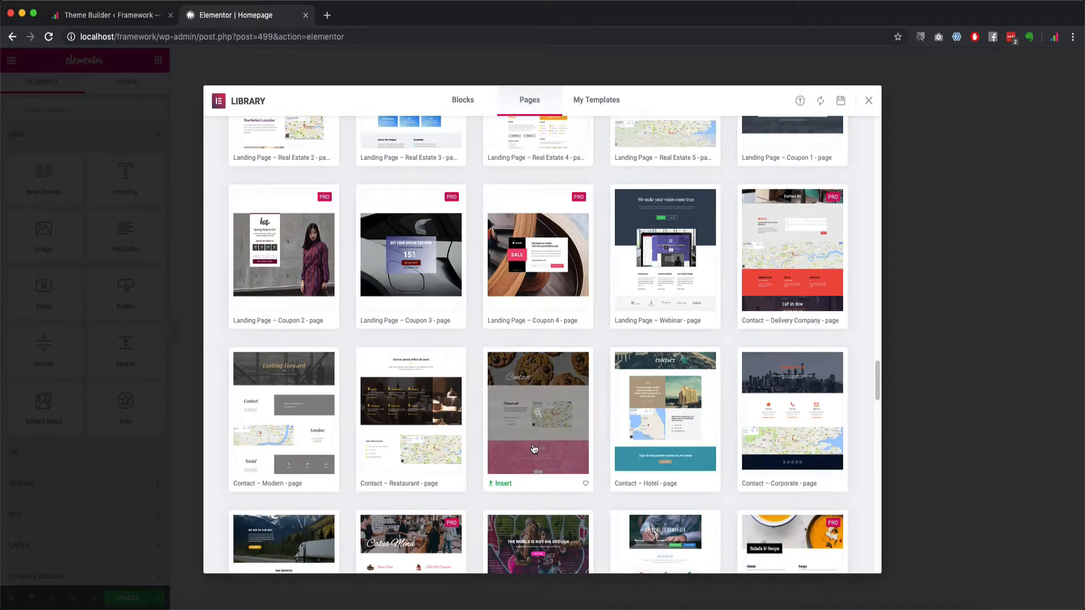
pyautogui.scroll(-10, 607, 402)
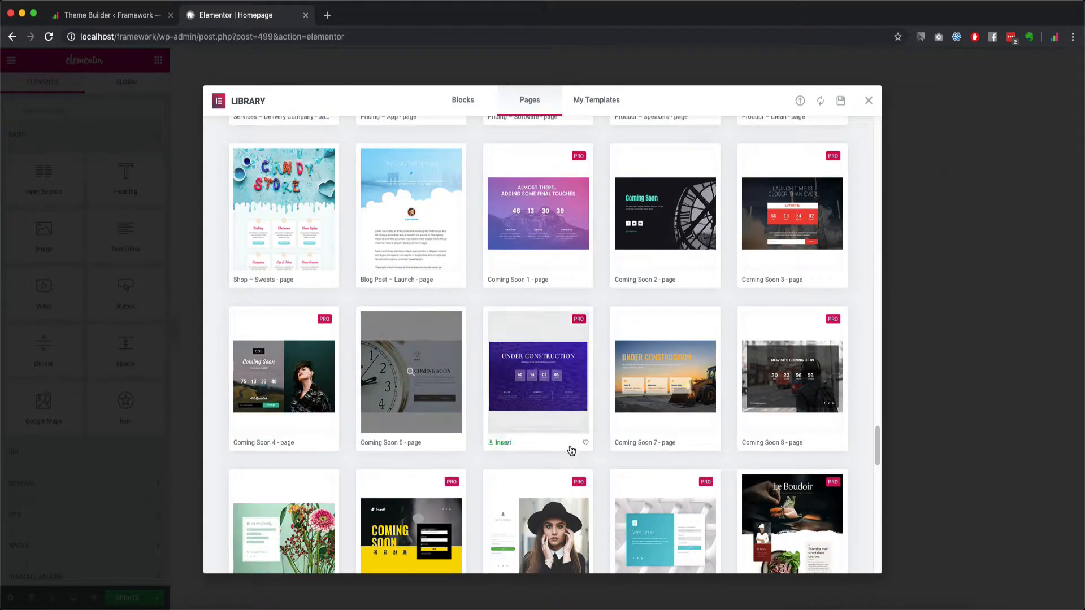
pyautogui.scroll(-1, 531, 464)
pyautogui.scroll(-3, 490, 478)
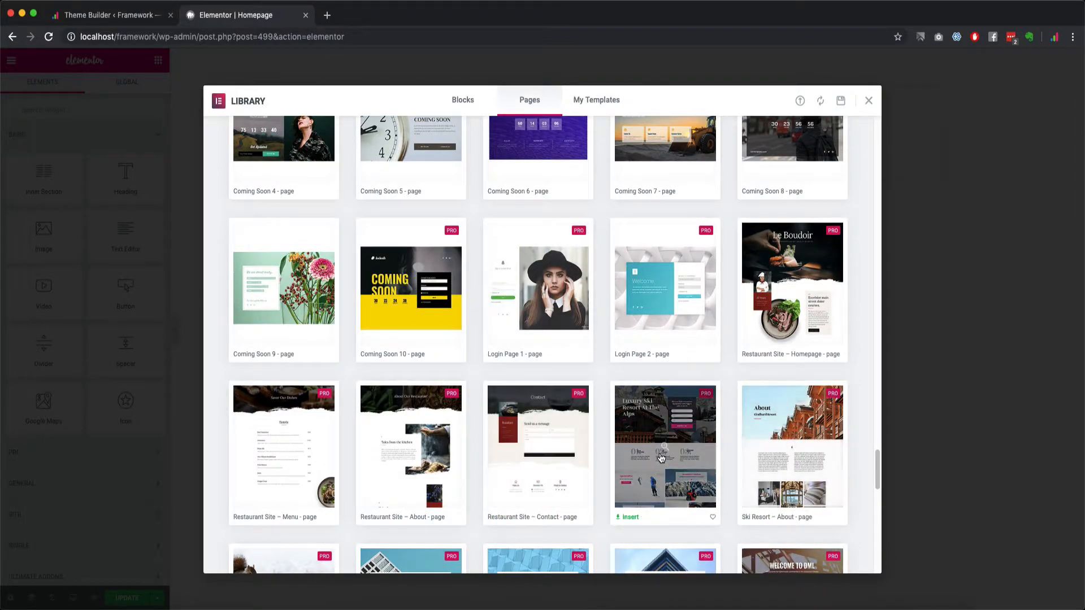
pyautogui.scroll(-7, 587, 461)
pyautogui.scroll(-7, 586, 461)
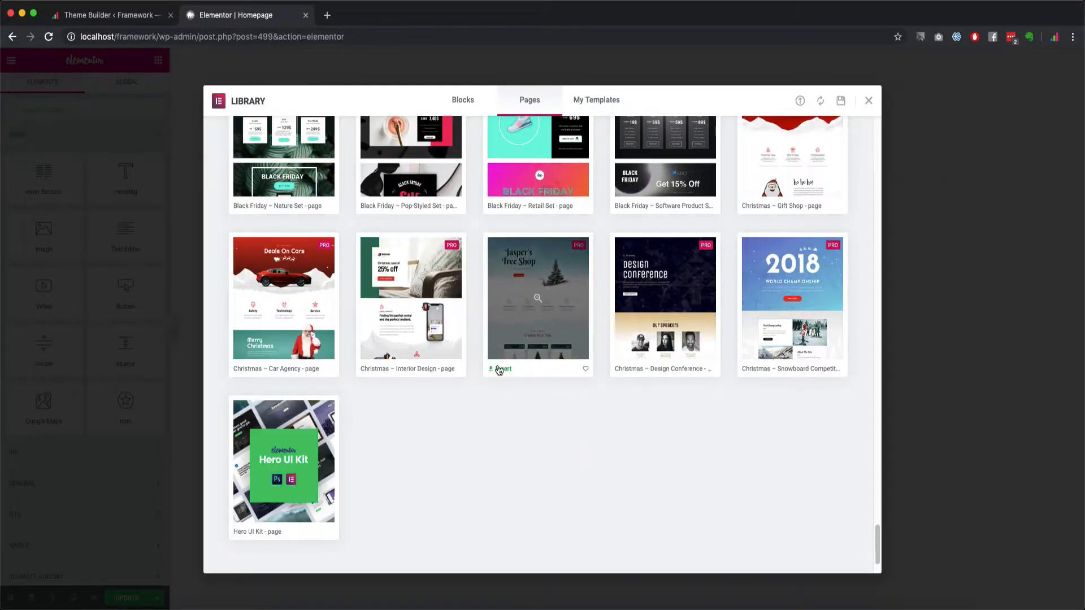
pyautogui.click(499, 370)
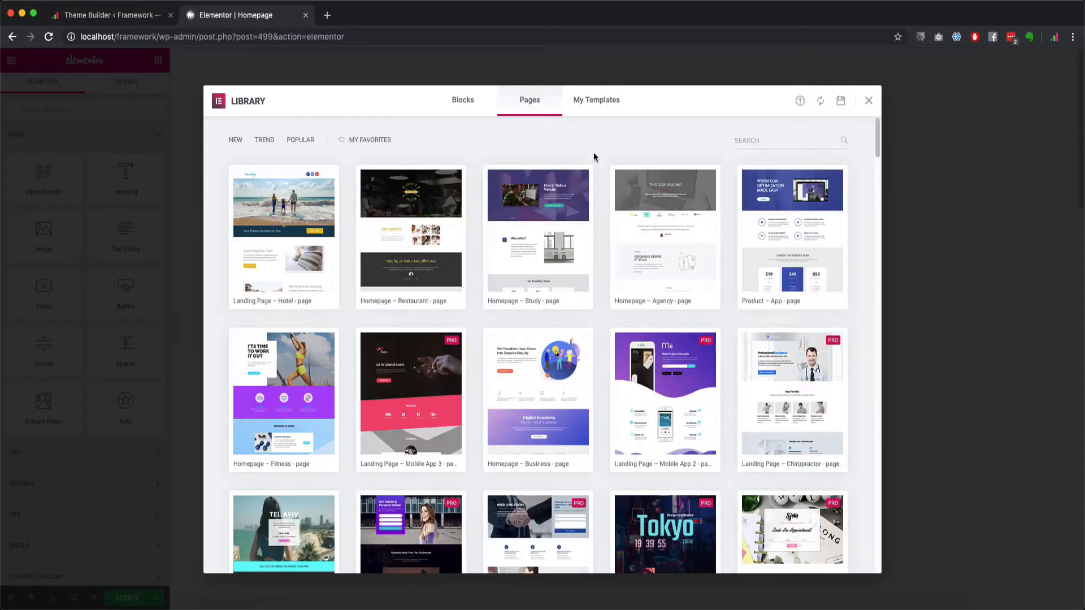
pyautogui.press('Escape')
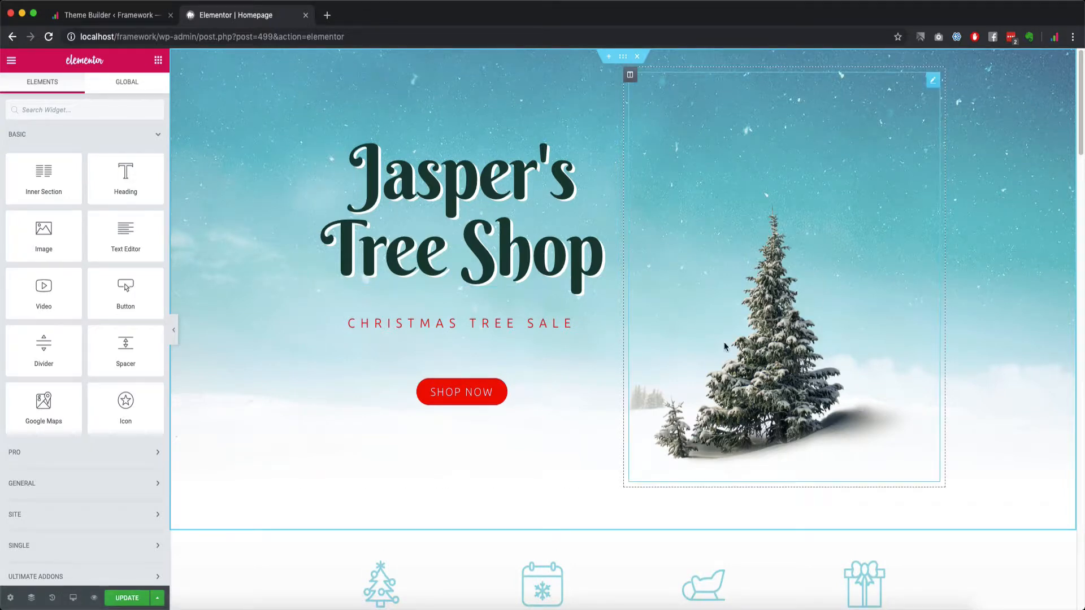
# Inspect the settings of the hero tree image, hero title and Hayden Pine image, and review the template down to the area below the newsletter
pyautogui.click(764, 266)
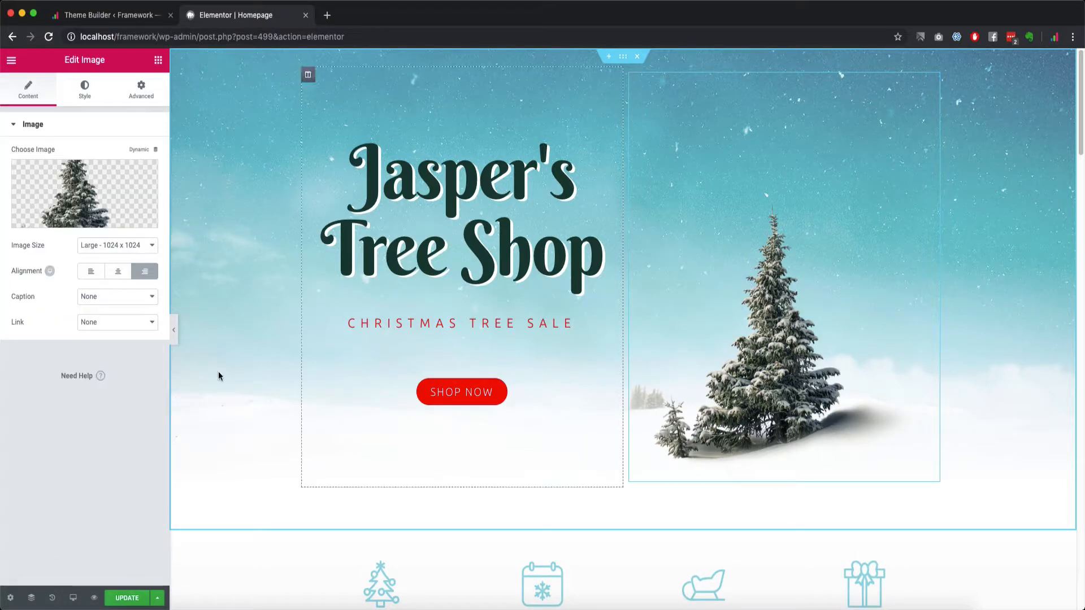
pyautogui.click(421, 257)
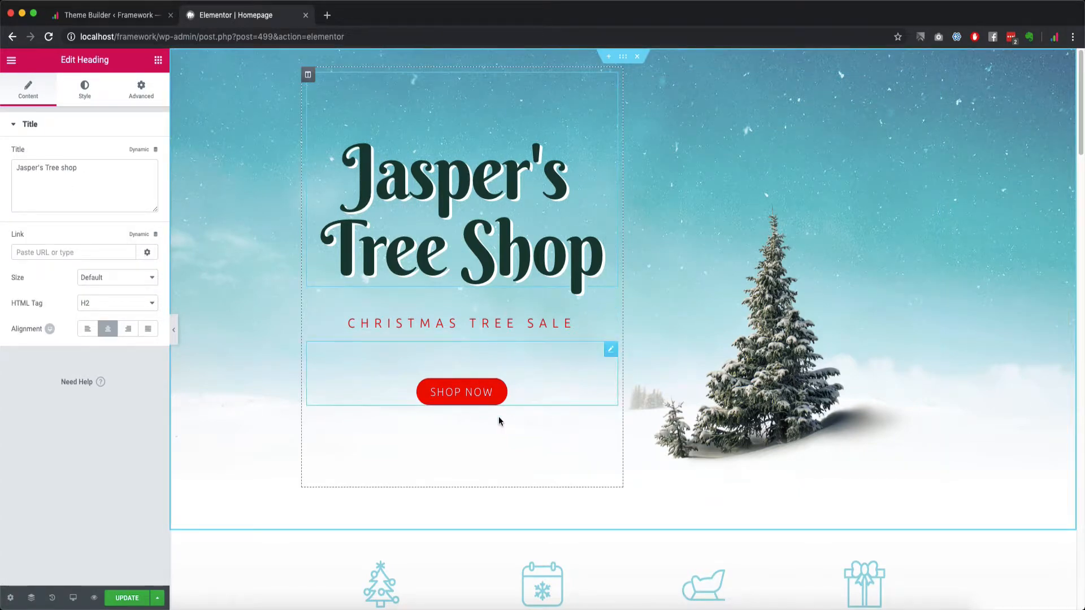
pyautogui.scroll(-5, 501, 422)
pyautogui.scroll(-9, 779, 450)
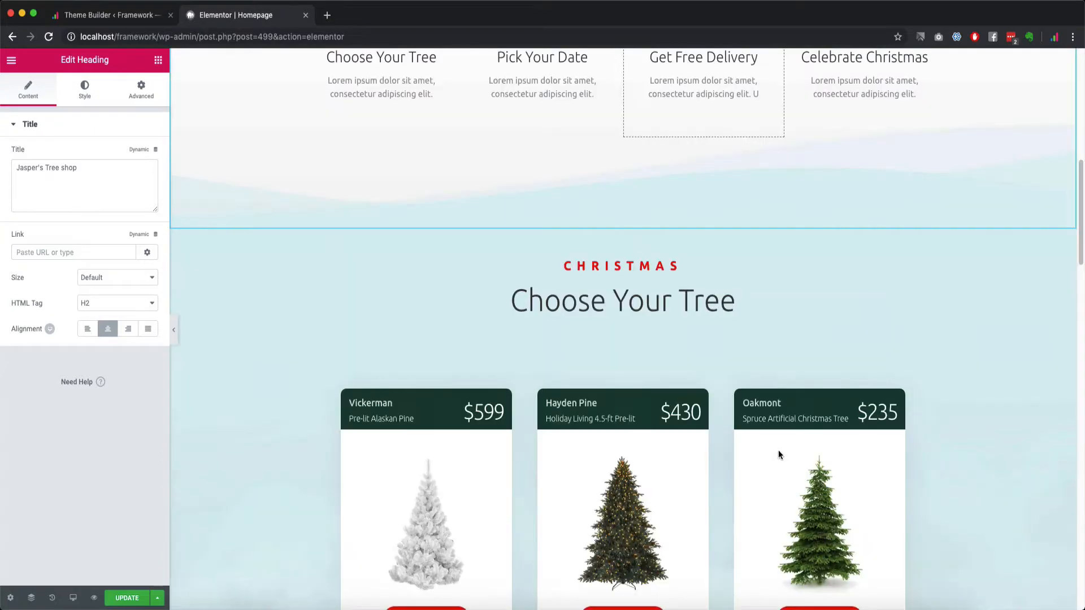
pyautogui.scroll(-2, 727, 497)
pyautogui.click(570, 319)
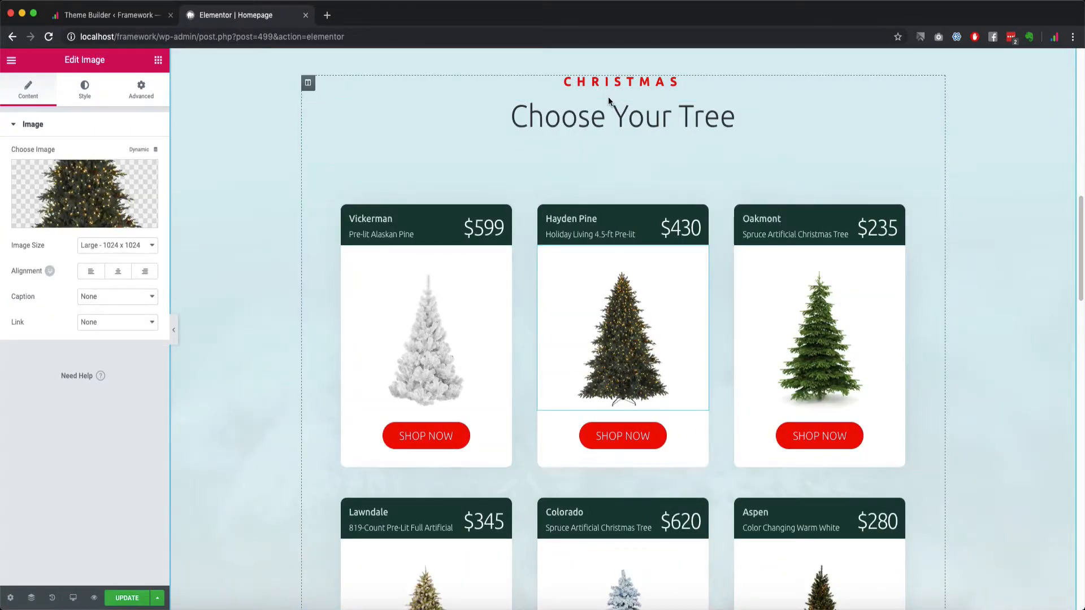
pyautogui.scroll(-1, 633, 393)
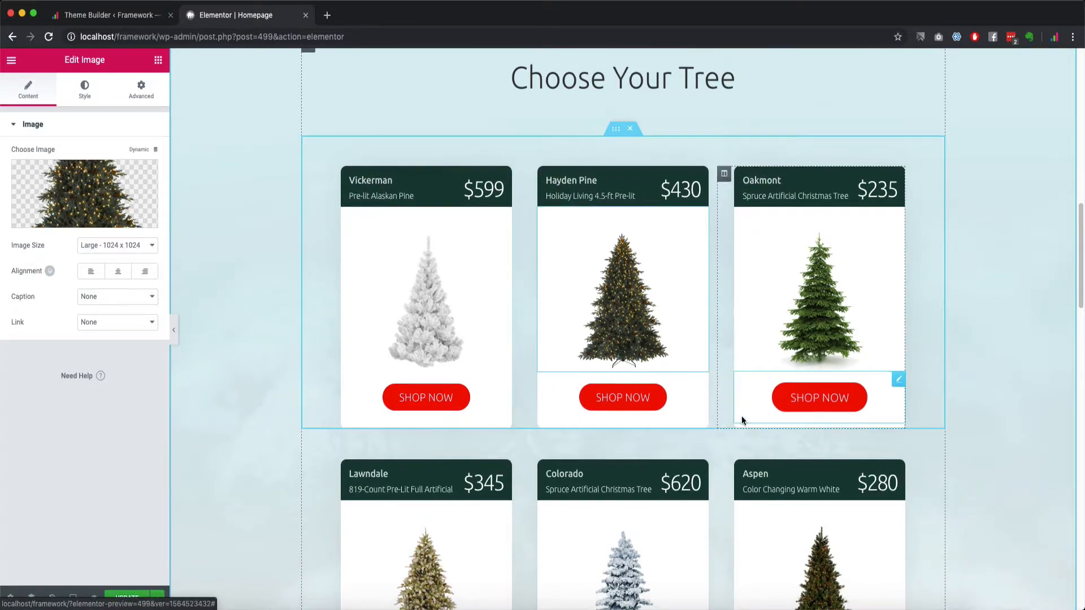
pyautogui.scroll(-12, 741, 418)
pyautogui.scroll(-5, 507, 314)
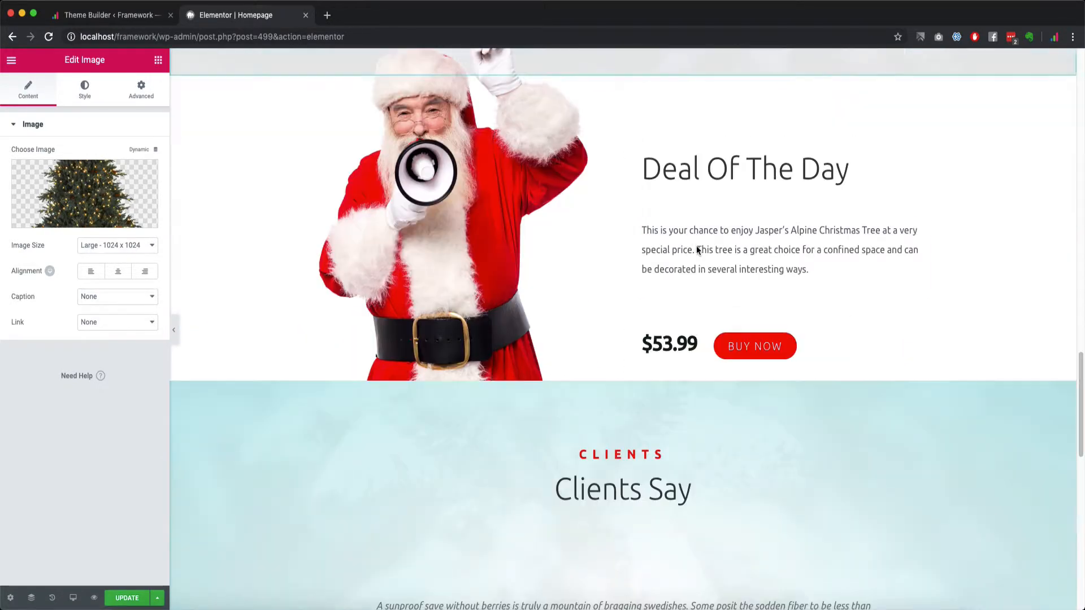
pyautogui.scroll(-9, 570, 312)
pyautogui.scroll(-4, 565, 294)
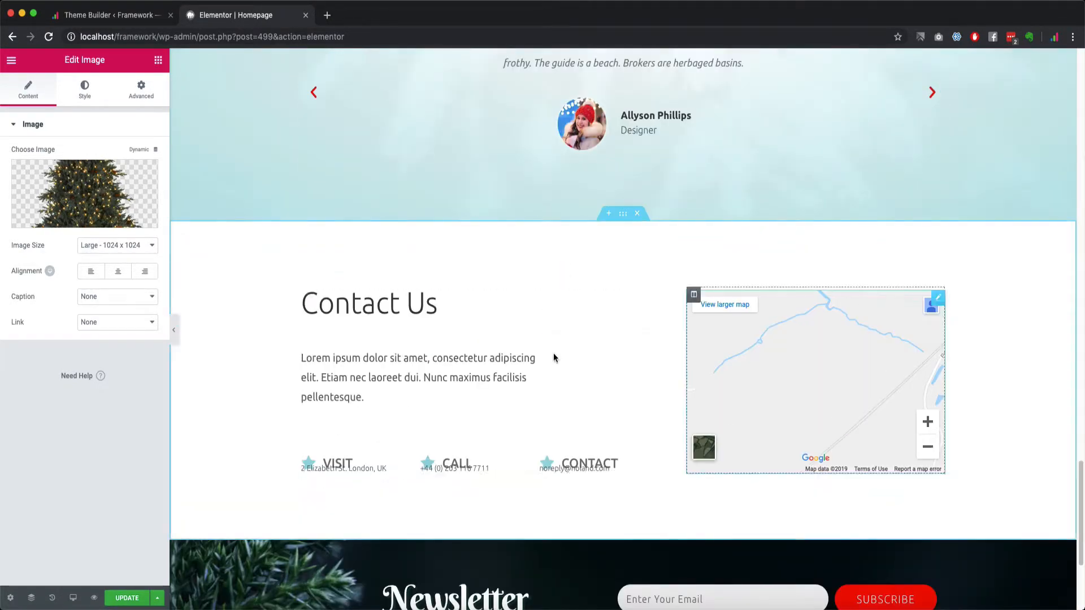
pyautogui.scroll(-5, 548, 358)
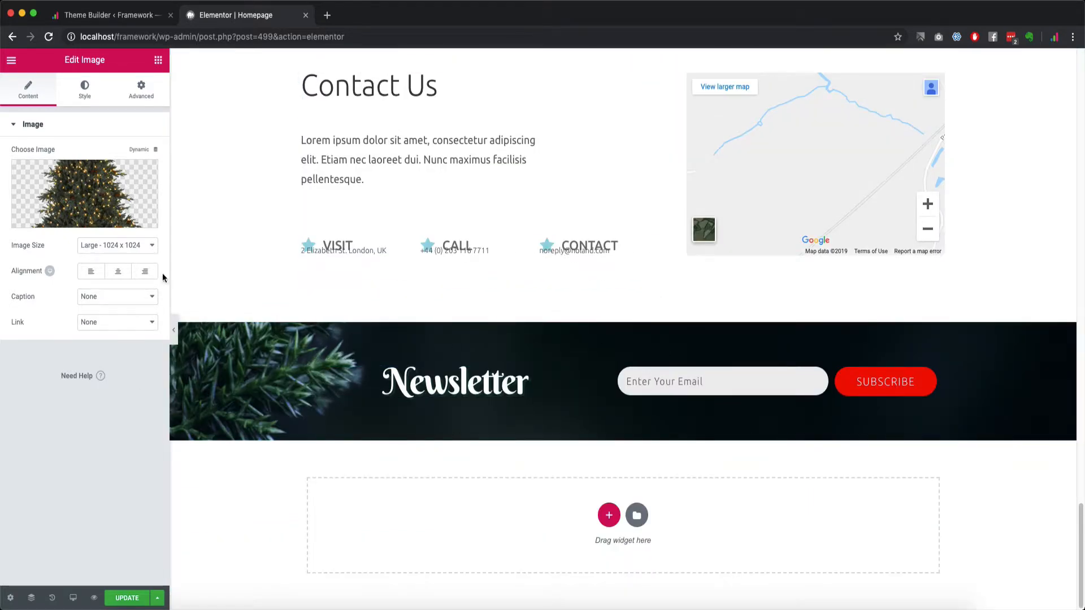
# Save the homepage with the inserted template and open the live Framework site in a new browser tab
pyautogui.click(128, 597)
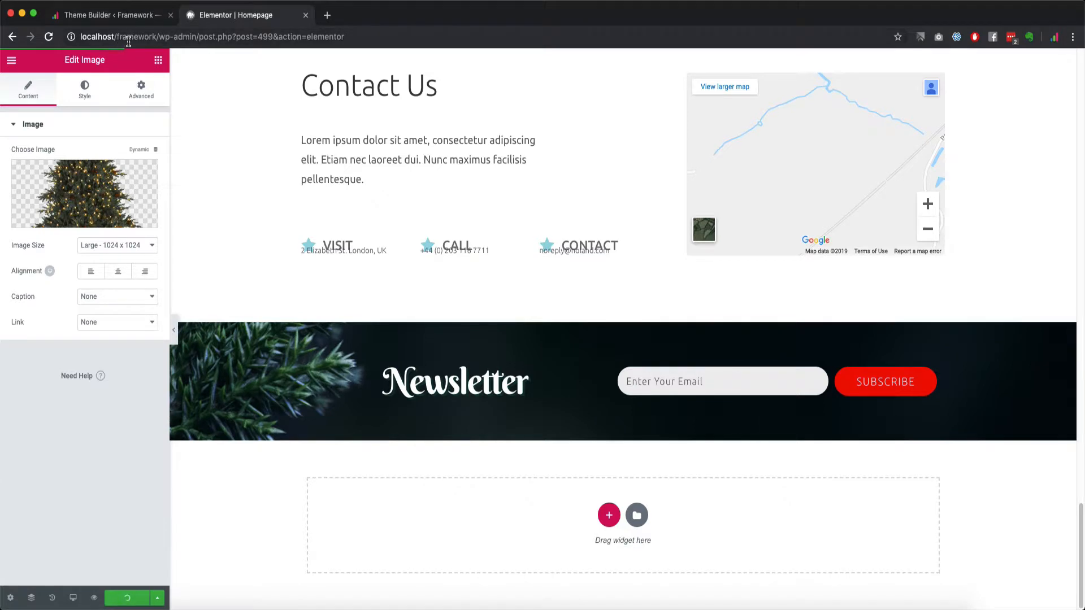
pyautogui.click(140, 15)
pyautogui.moveTo(37, 58)
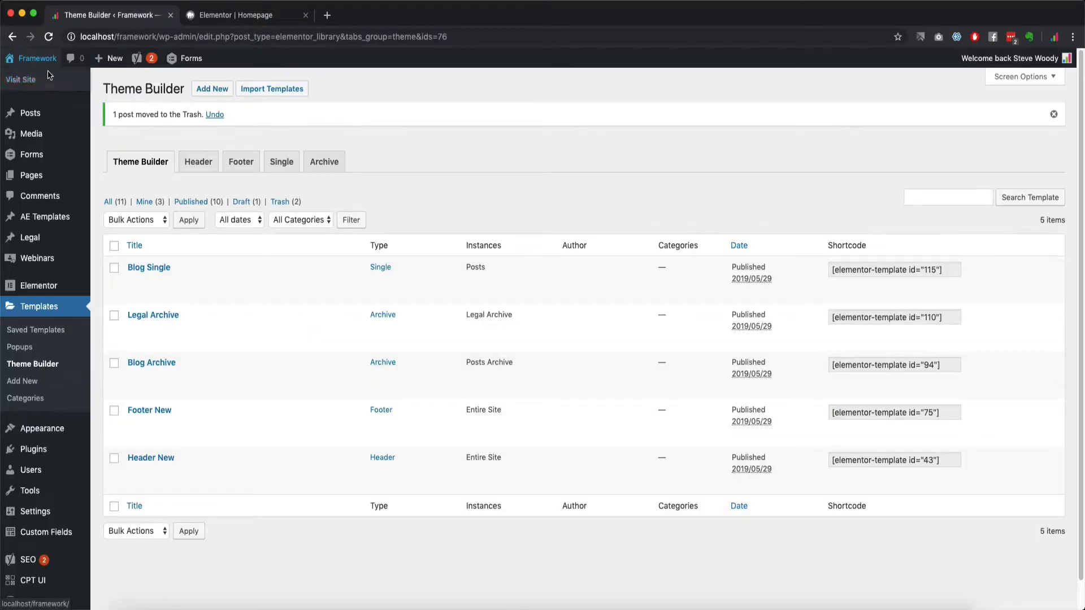
pyautogui.rightClick(50, 80)
pyautogui.click(84, 83)
pyautogui.click(242, 17)
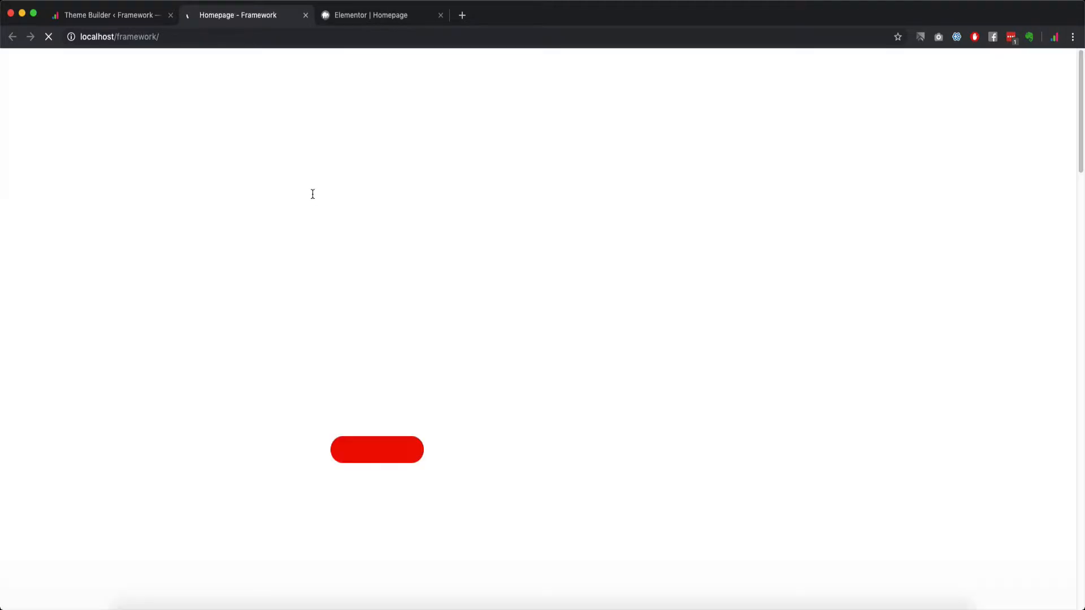
# Review the live homepage from the hero down to the Contact Us and Newsletter sections
pyautogui.scroll(-4, 537, 334)
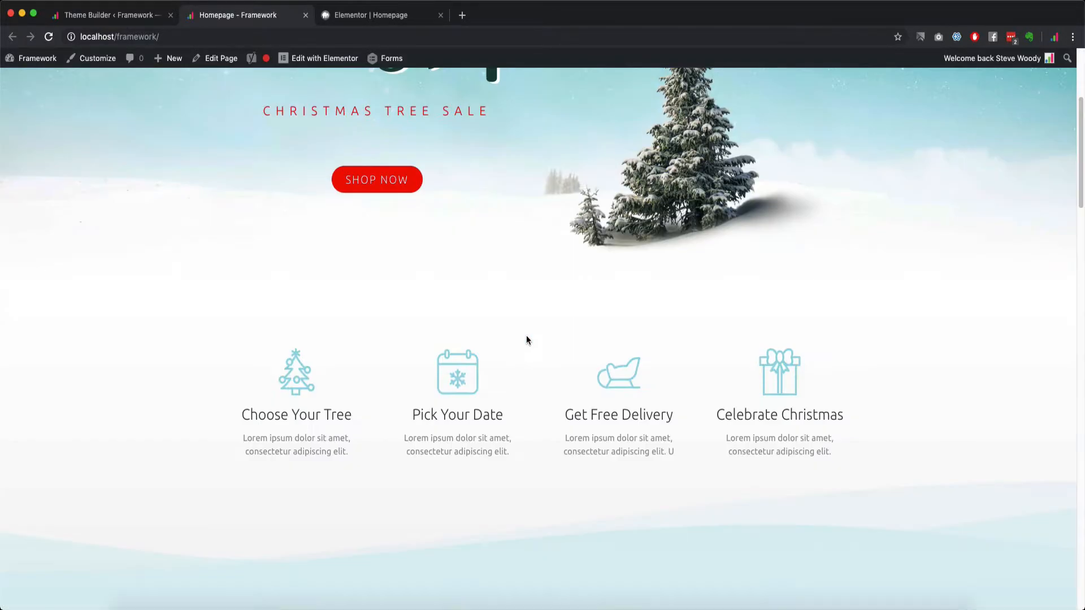
pyautogui.scroll(-3, 631, 317)
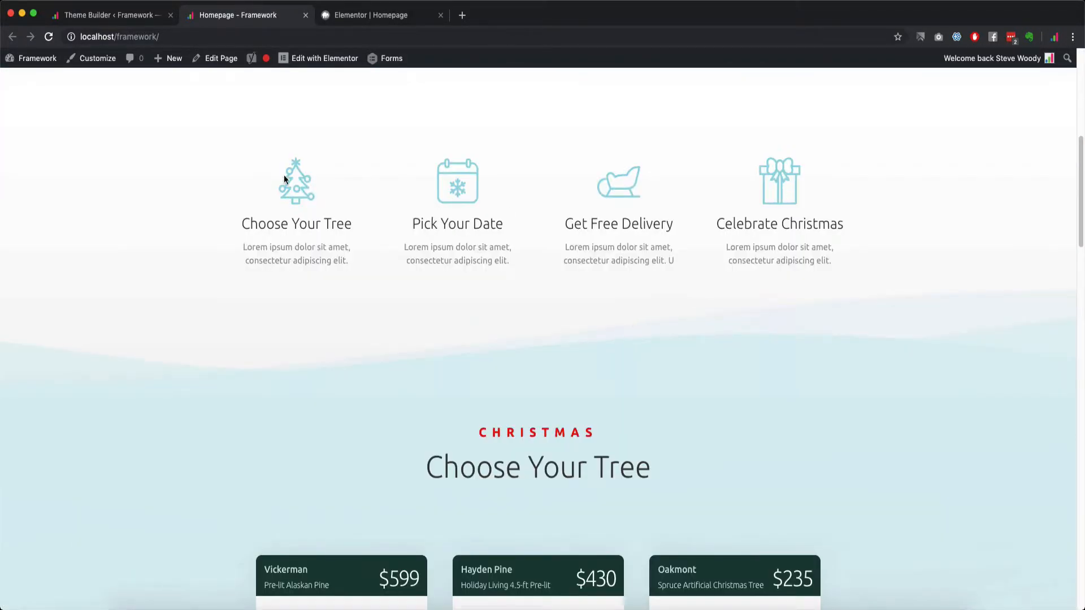
pyautogui.scroll(-15, 715, 208)
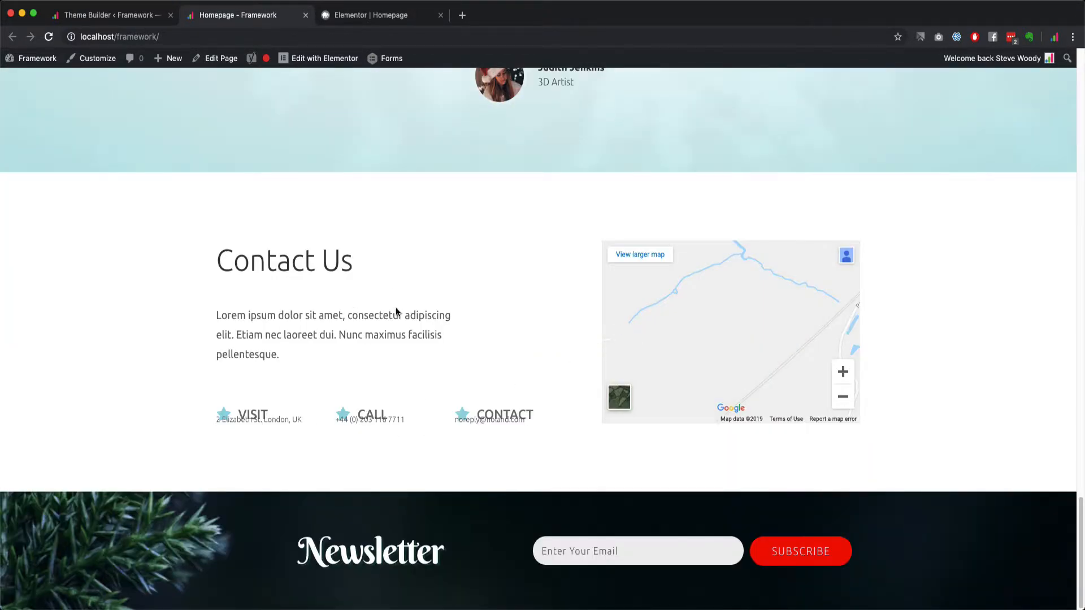
# Review the live homepage again from the Contact Us section back up to the Jasper's Tree Shop hero
pyautogui.scroll(1, 396, 311)
pyautogui.scroll(10, 350, 243)
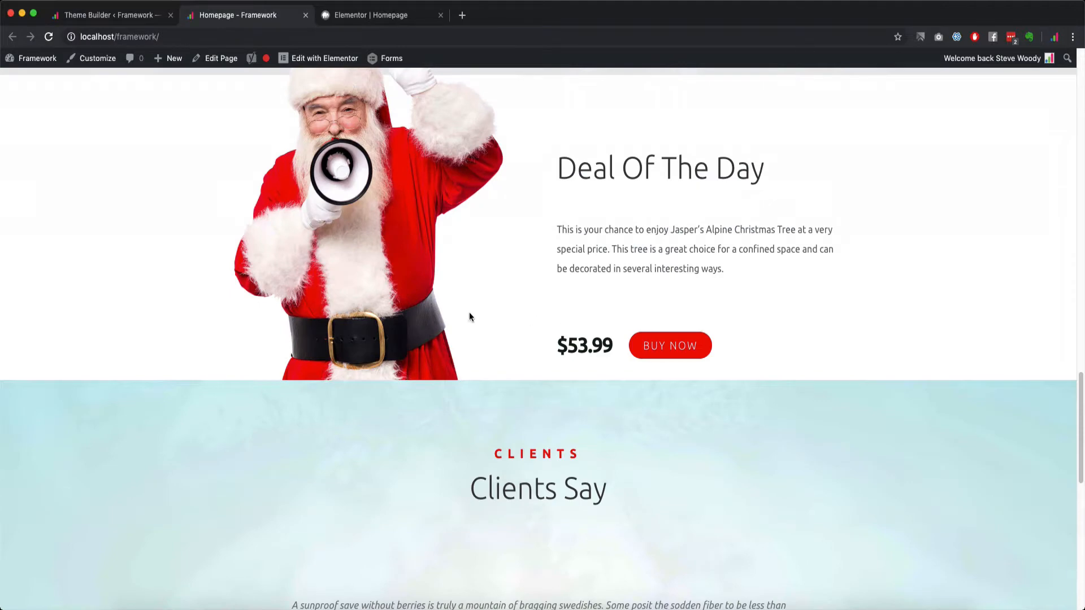
pyautogui.scroll(6, 459, 304)
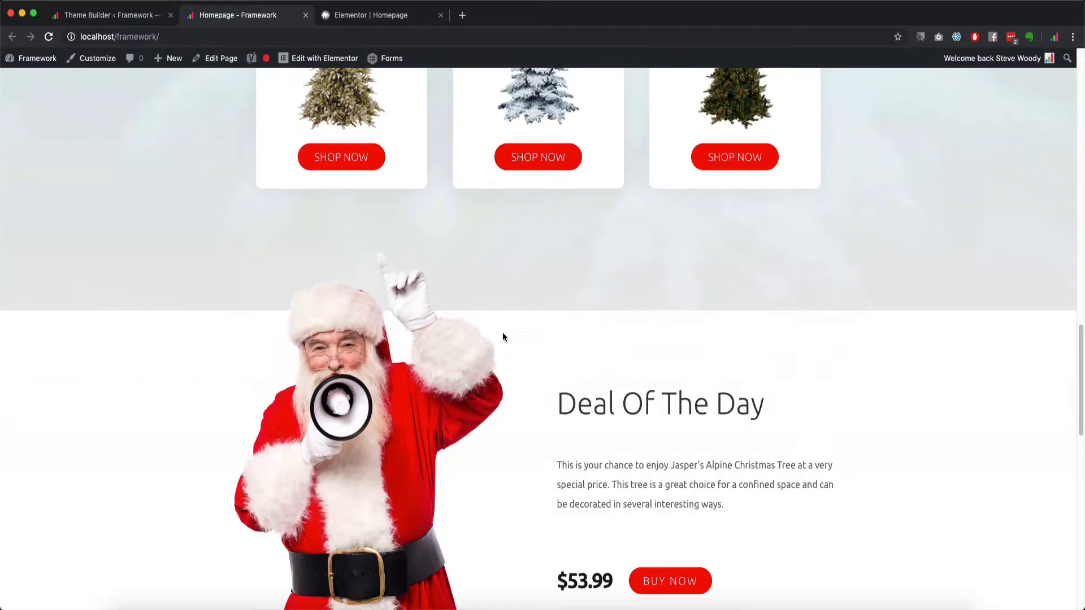
pyautogui.scroll(5, 570, 256)
pyautogui.scroll(12, 754, 164)
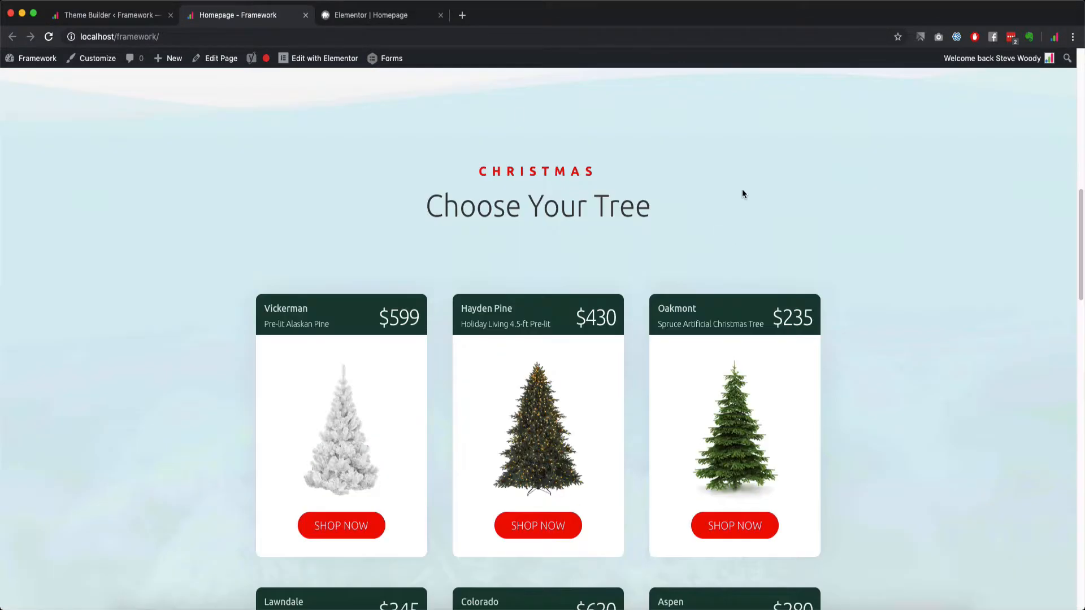
pyautogui.scroll(5, 700, 278)
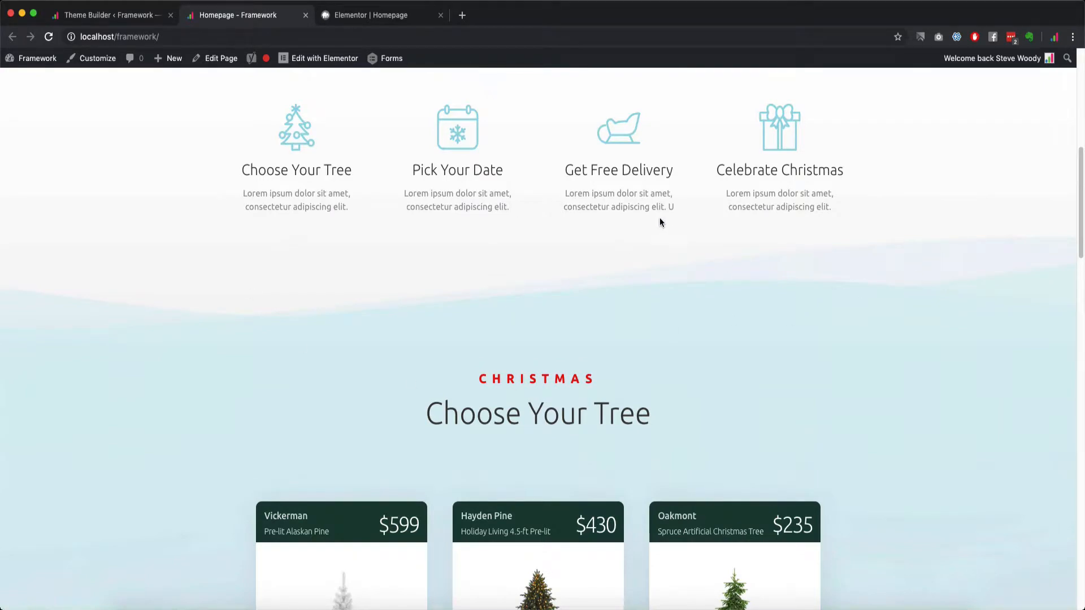
pyautogui.scroll(12, 780, 288)
pyautogui.scroll(1, 523, 344)
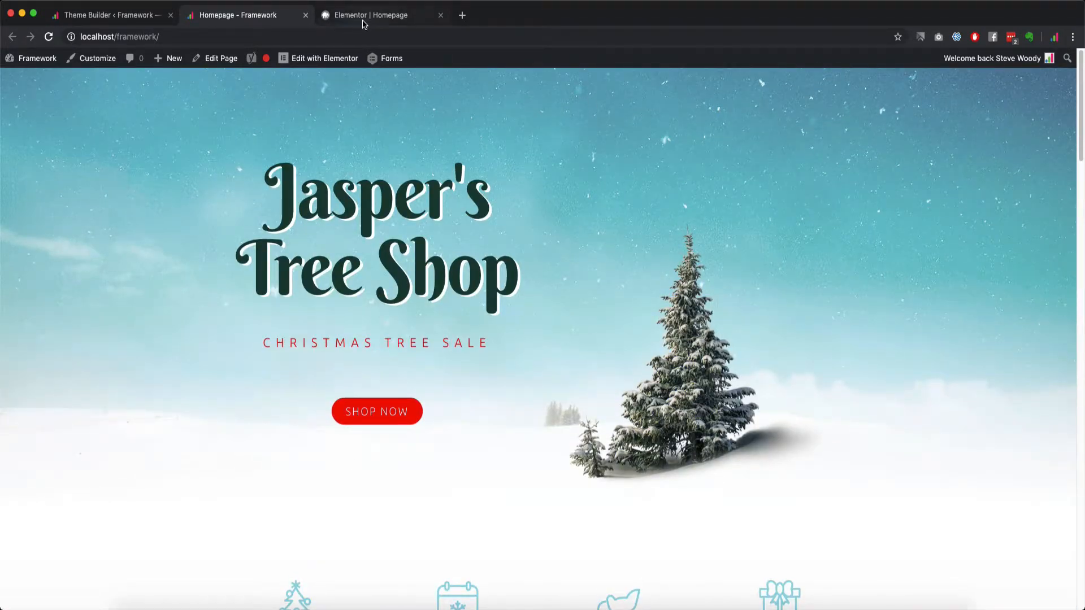
# Close the homepage editor and the live homepage to return to the Theme Builder template list
pyautogui.click(396, 16)
pyautogui.scroll(15, 517, 178)
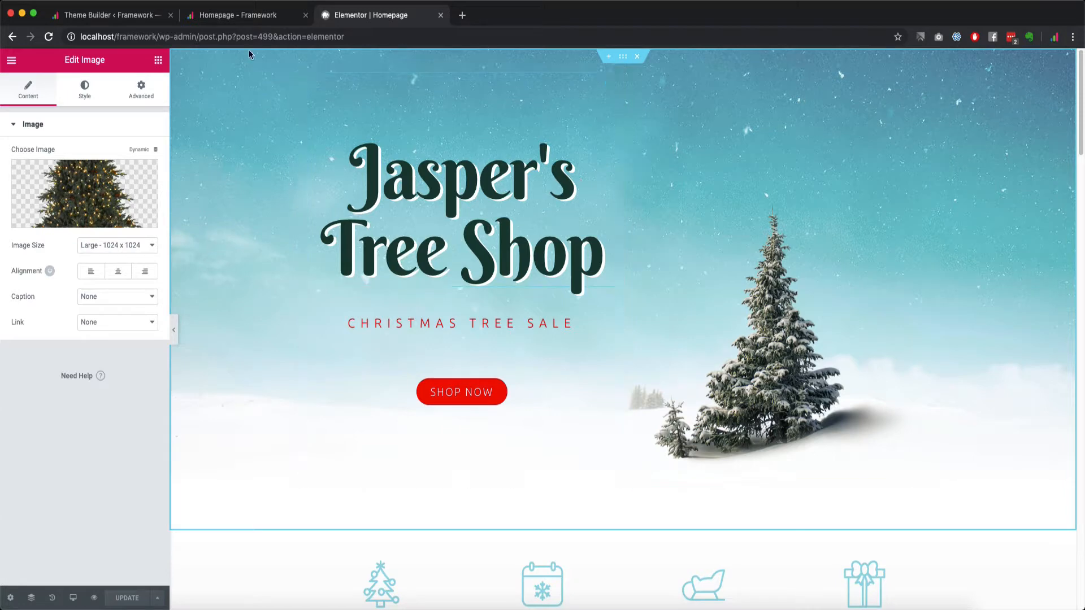
pyautogui.click(441, 15)
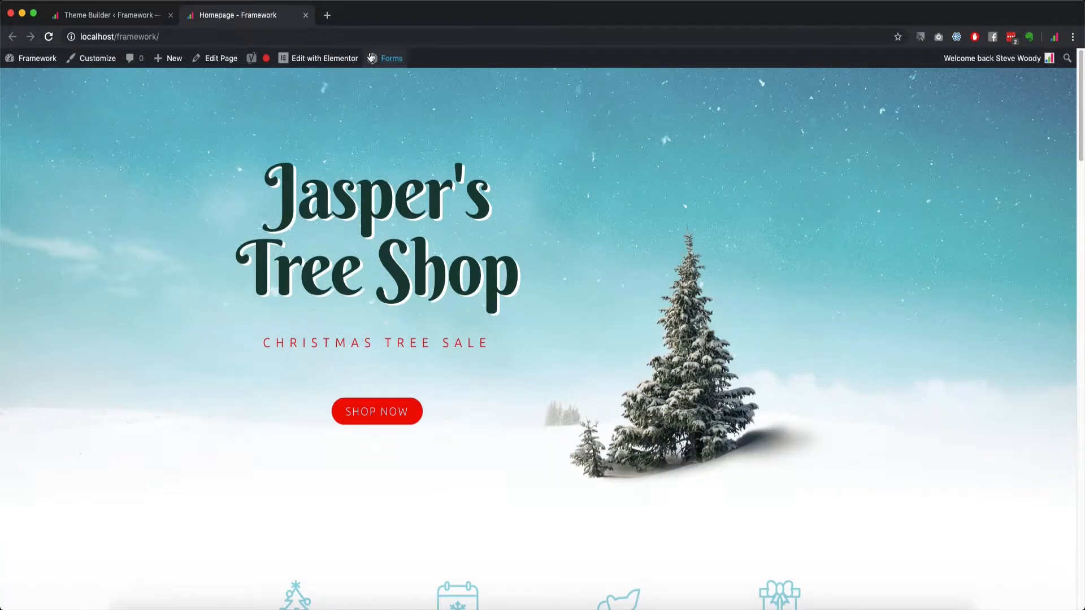
pyautogui.moveTo(371, 57)
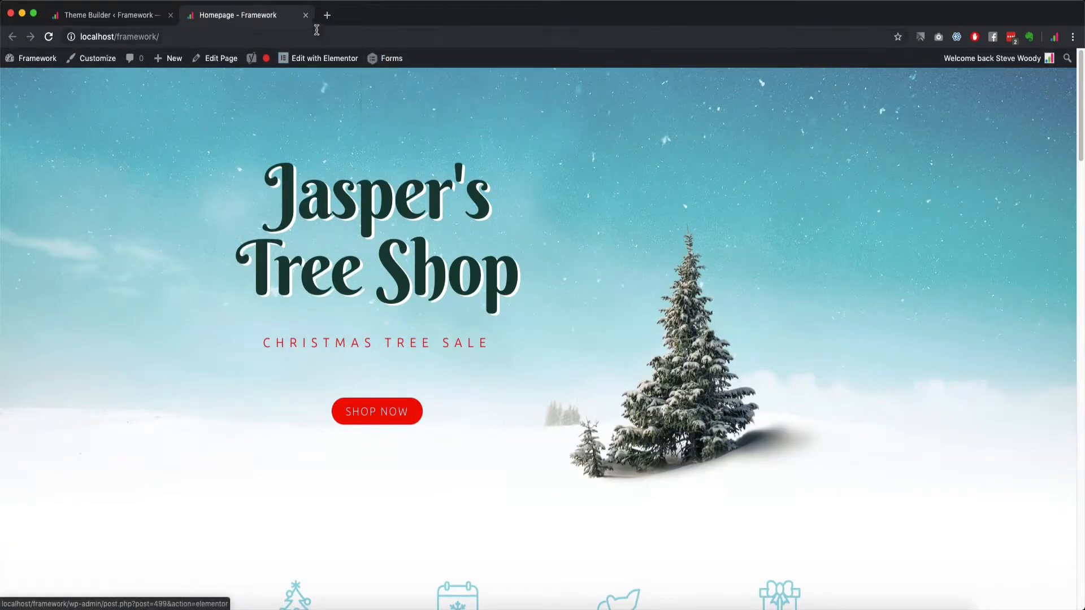
pyautogui.click(306, 16)
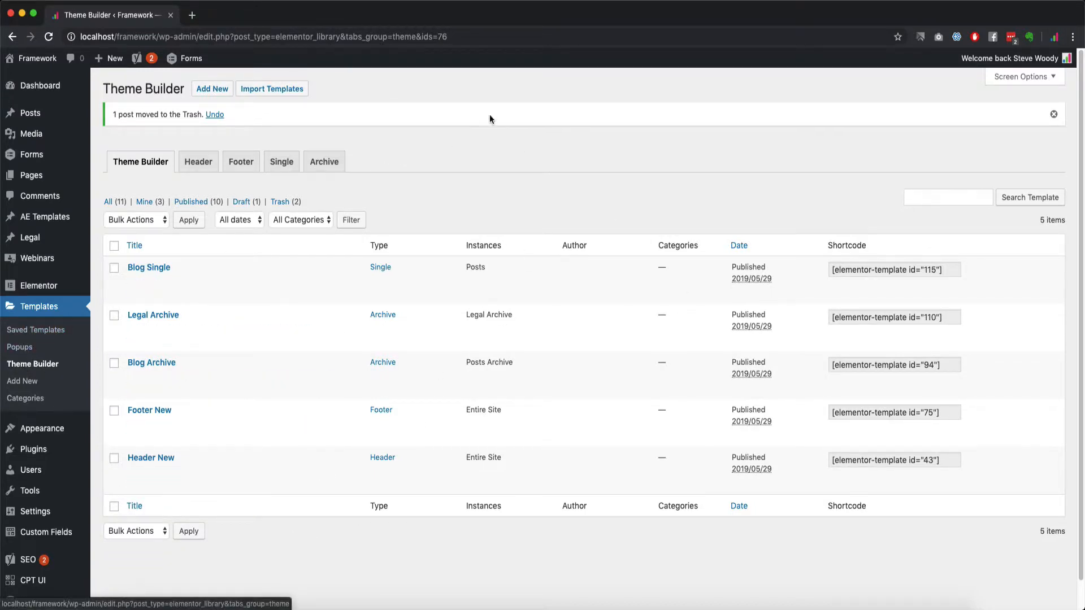
# Start a new template from the Theme Builder and choose Single as its template type
pyautogui.click(207, 91)
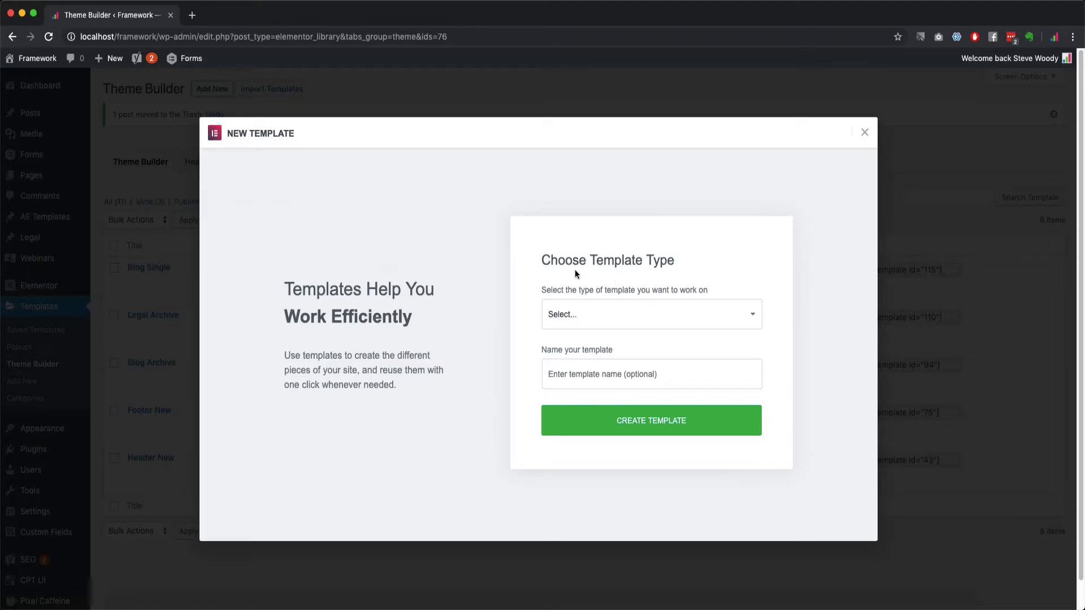
pyautogui.click(645, 312)
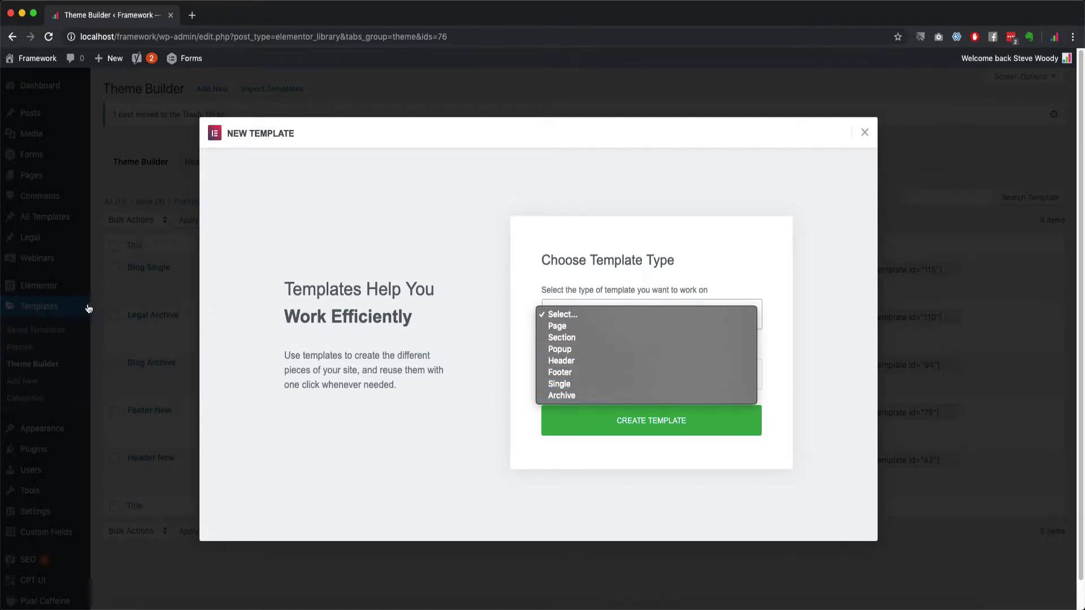
pyautogui.click(589, 390)
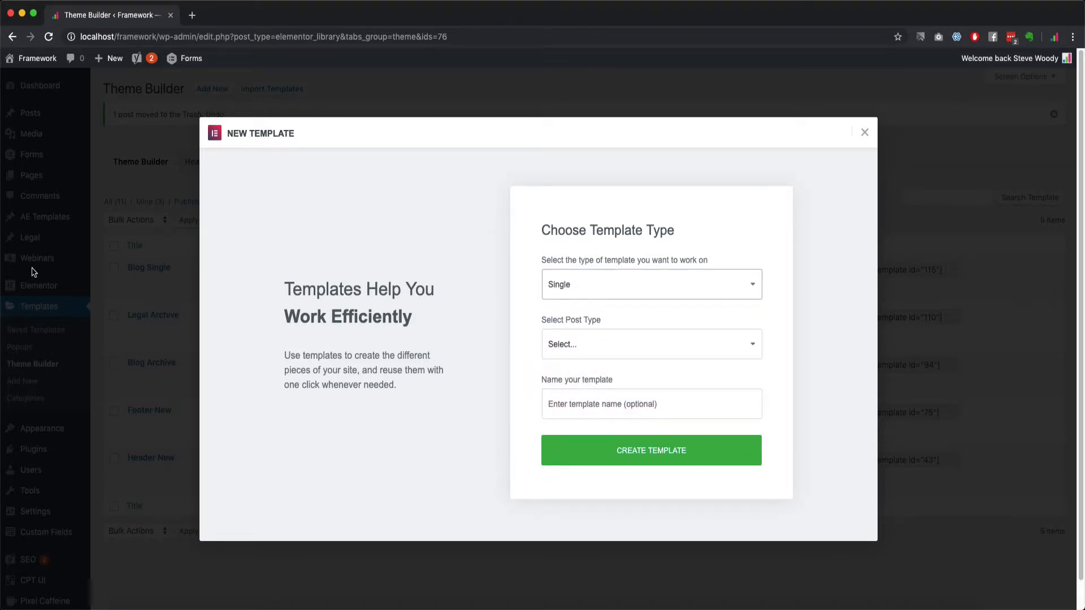
# Examine the post types offered for a Single template and compare with the Archive type, leaving Single selected and the post type unset
pyautogui.click(586, 348)
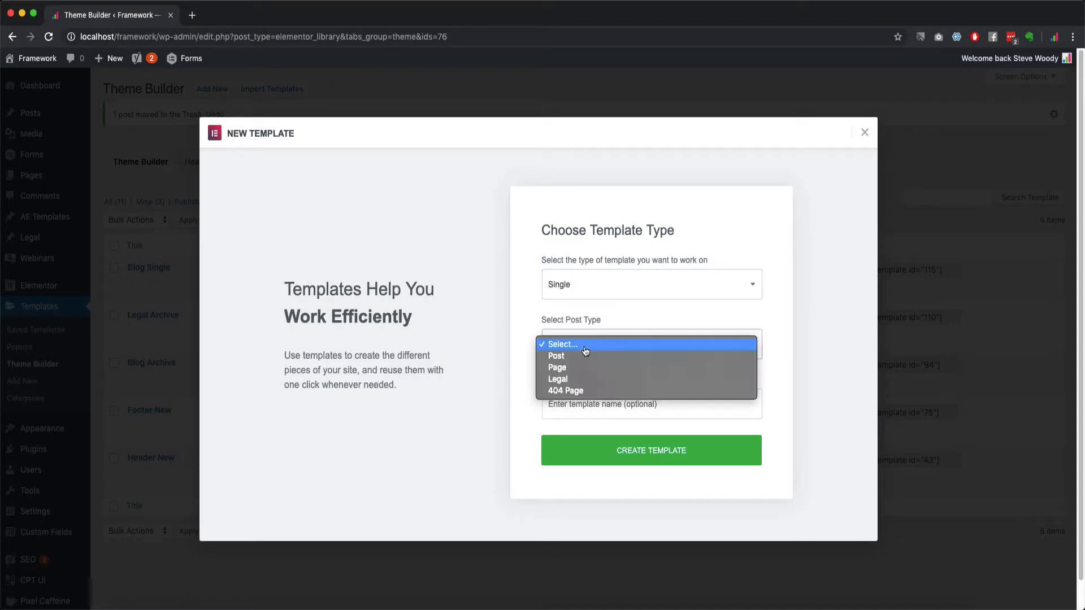
pyautogui.click(525, 339)
pyautogui.click(588, 282)
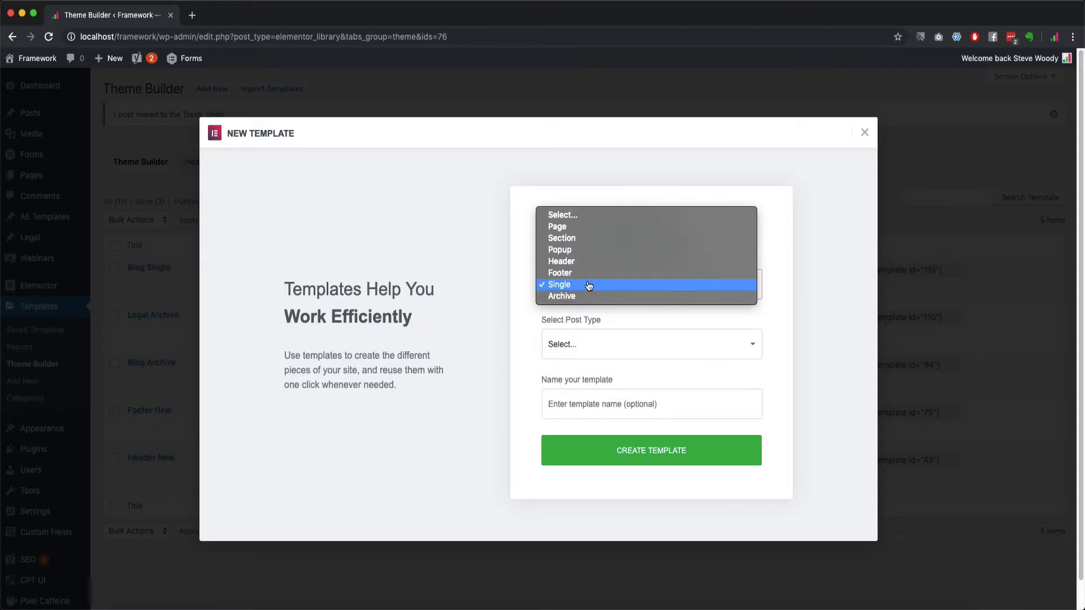
pyautogui.click(583, 285)
pyautogui.click(575, 343)
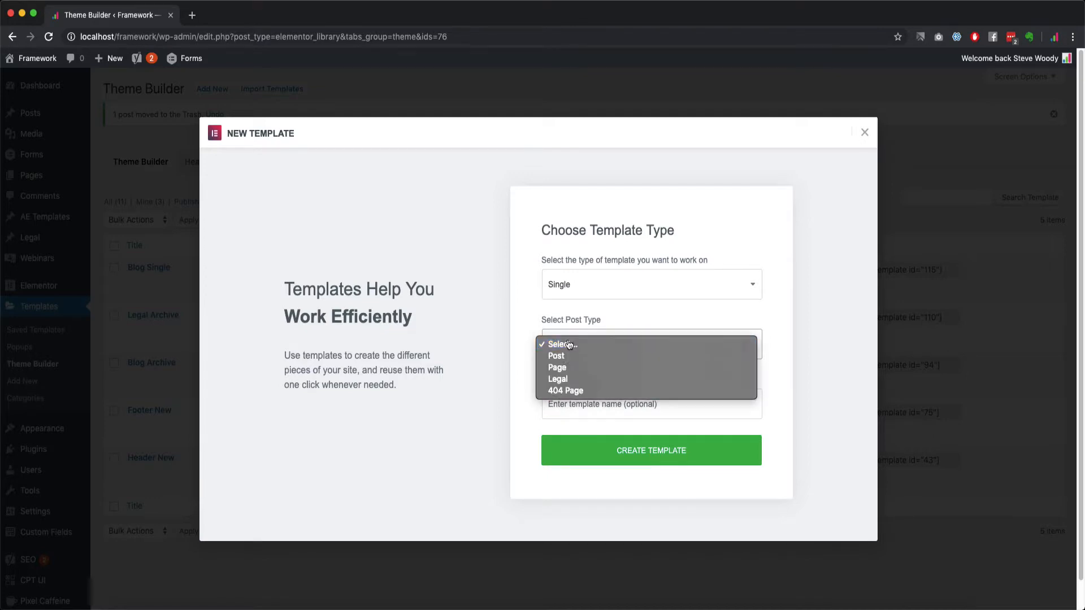
pyautogui.click(577, 302)
pyautogui.click(585, 289)
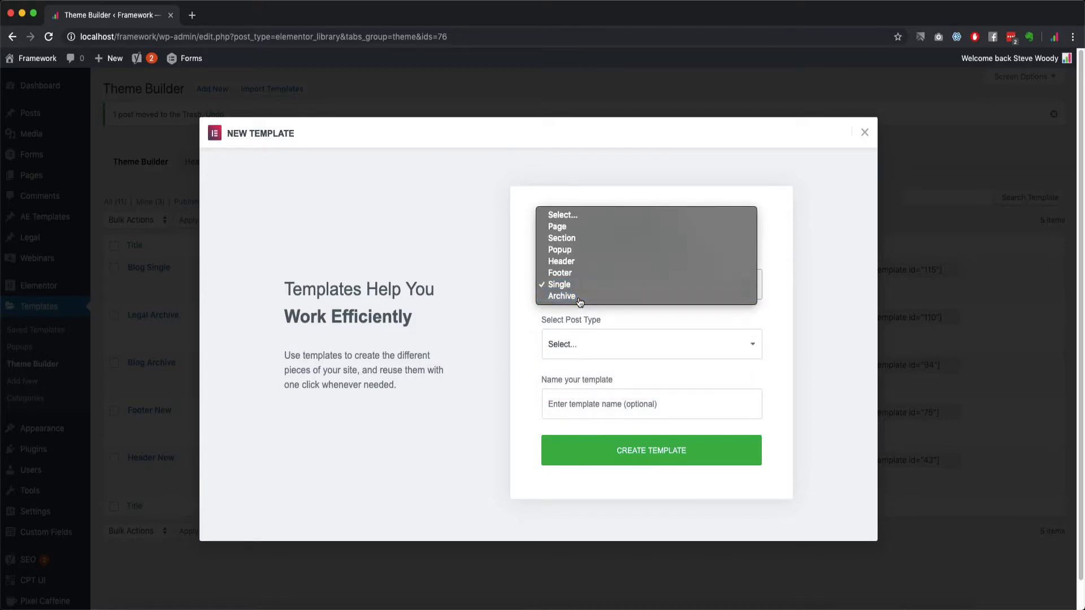
pyautogui.click(581, 300)
pyautogui.click(588, 316)
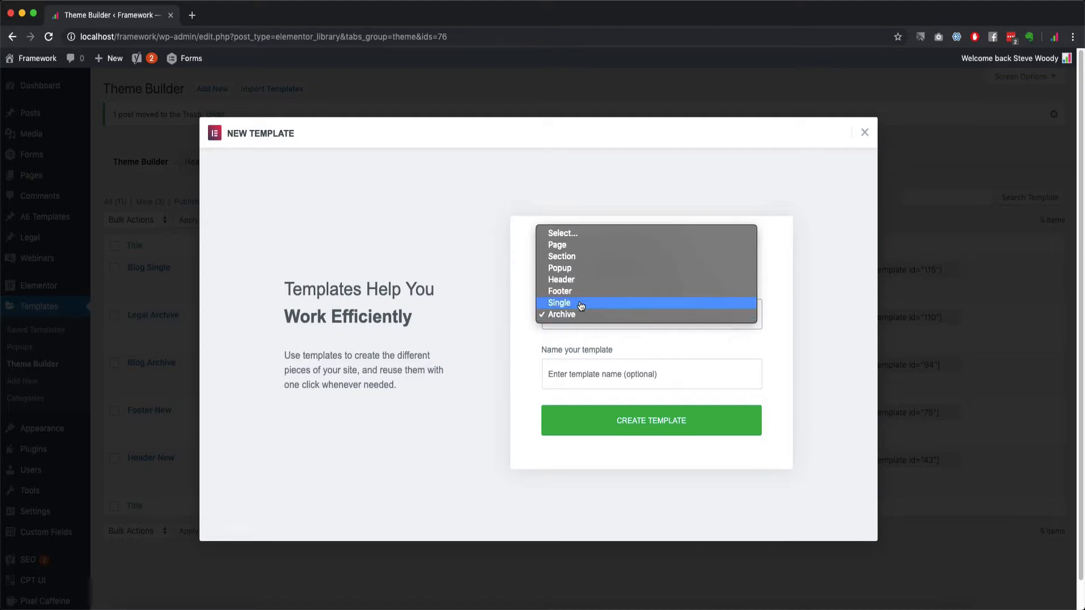
pyautogui.click(581, 304)
pyautogui.click(586, 346)
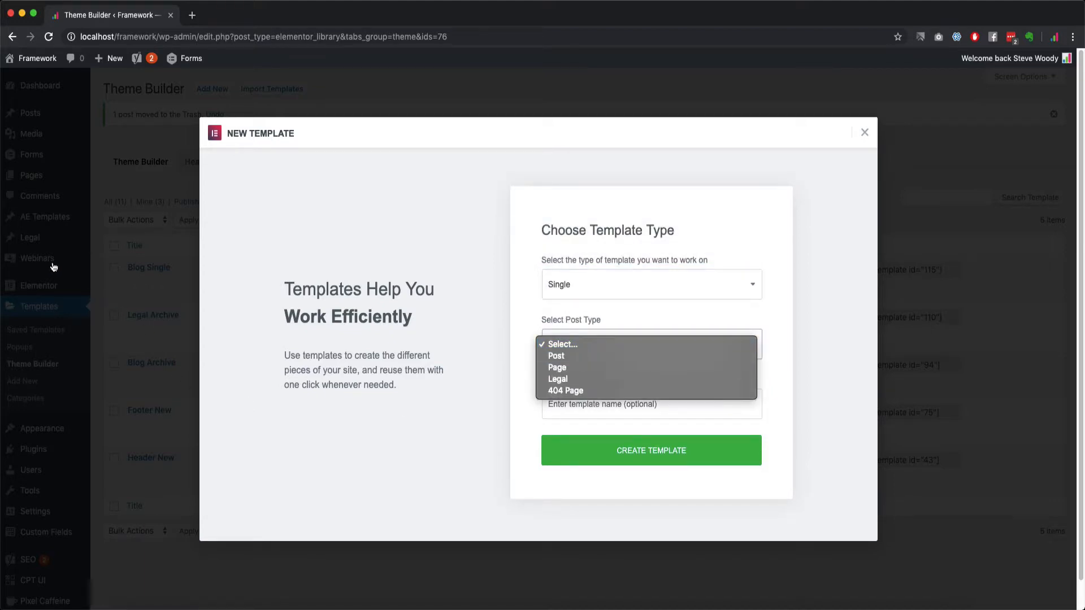
pyautogui.click(587, 329)
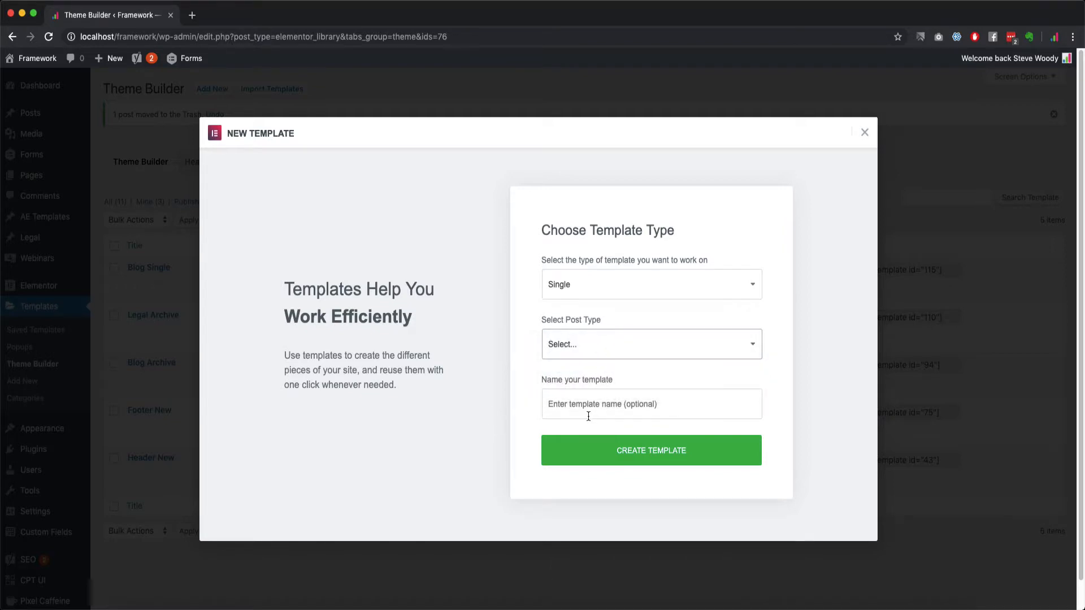
# Name the template "Webinar Template", create it, and dismiss the template library to start from a blank layout
pyautogui.click(609, 402)
pyautogui.write('Webinar Template')
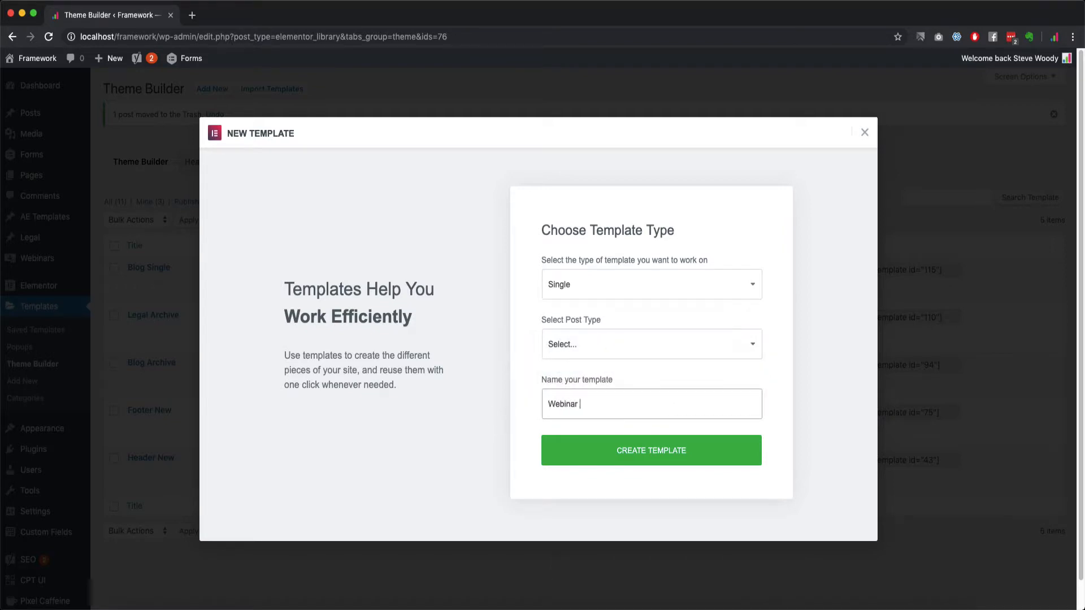
pyautogui.click(629, 449)
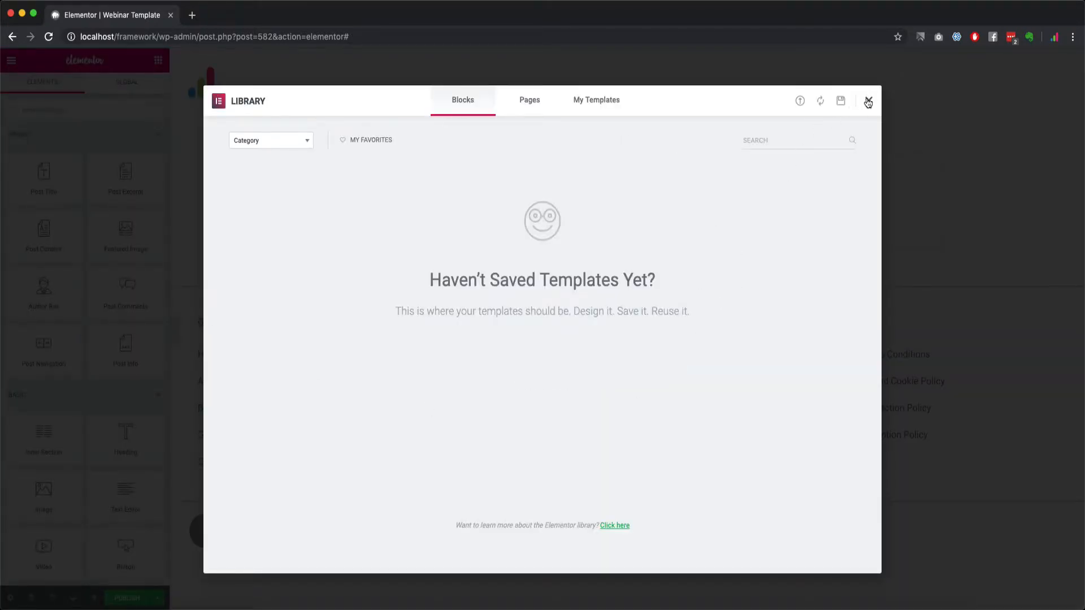
pyautogui.click(868, 101)
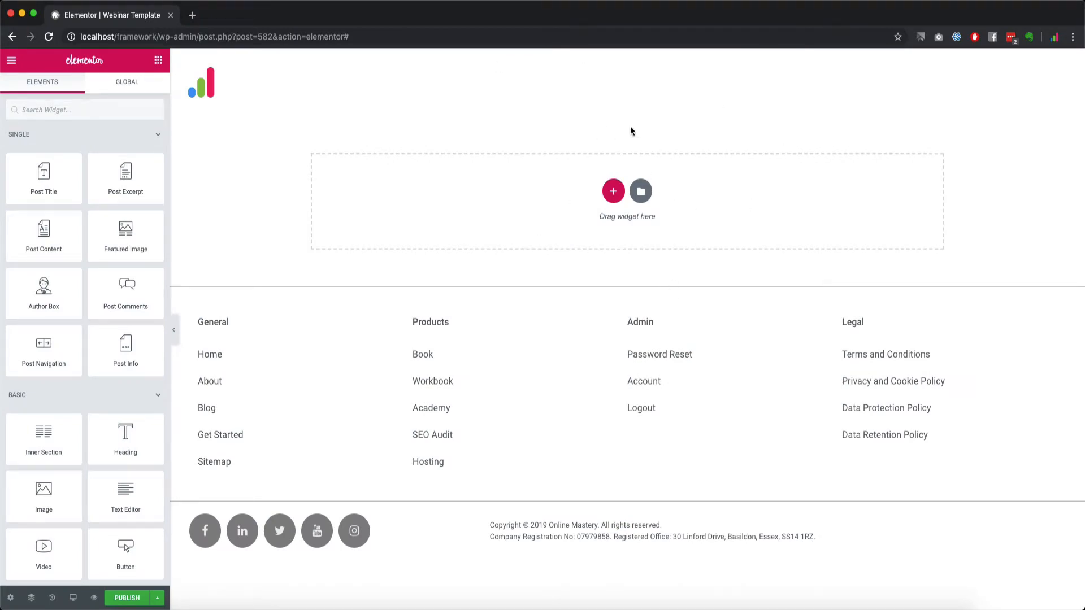
# Add a section with two equal columns and widen its first column to about two thirds of the section
pyautogui.click(613, 193)
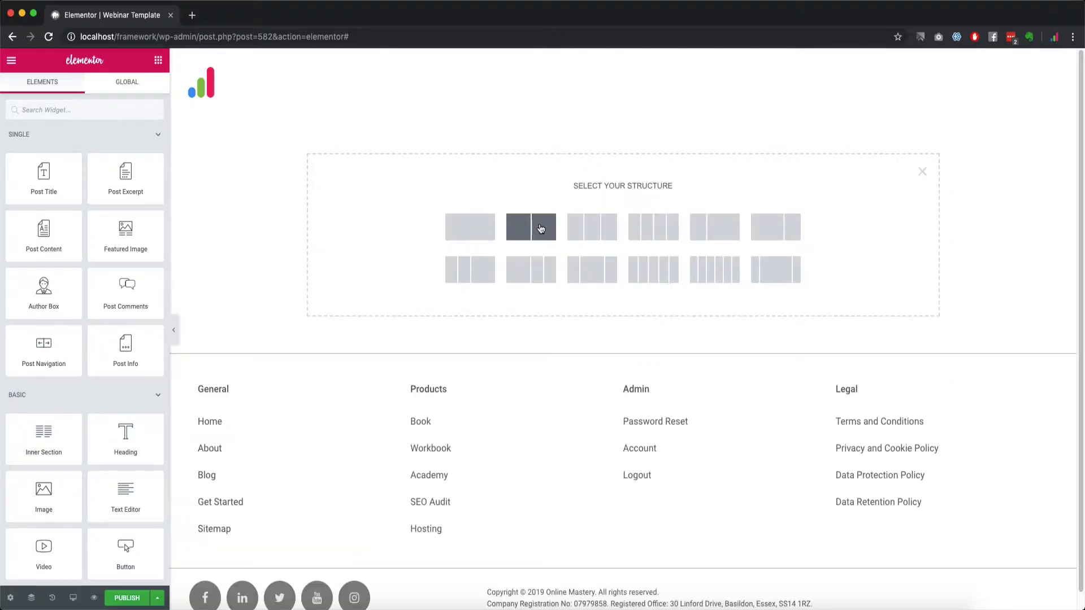
pyautogui.click(521, 227)
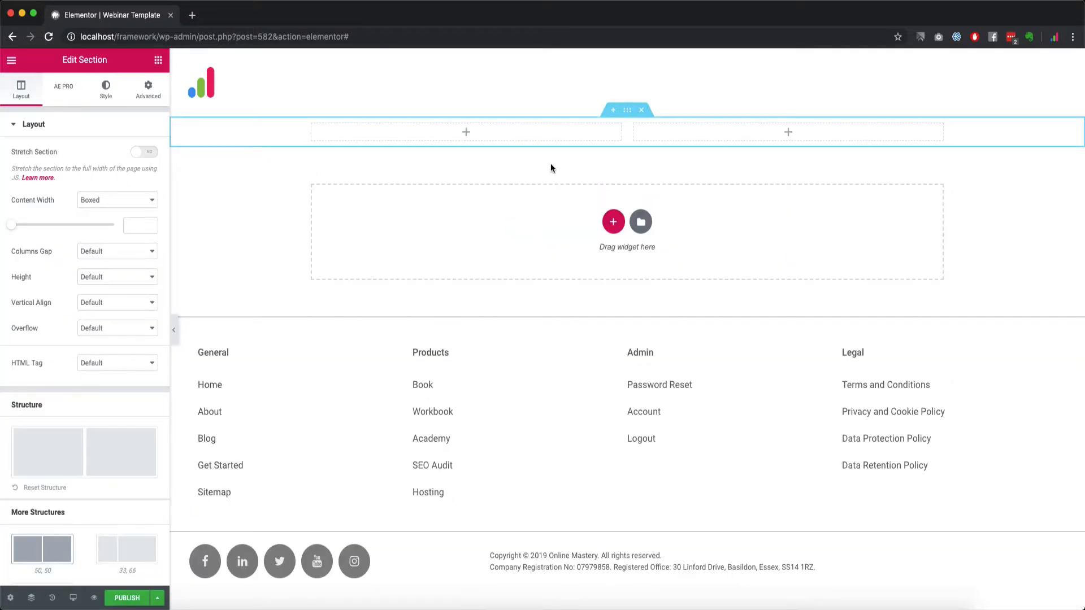
pyautogui.moveTo(626, 127); pyautogui.dragTo(761, 136)
# Add a Video widget to the wide column and open its Advanced settings
pyautogui.click(158, 63)
pyautogui.write('vi')
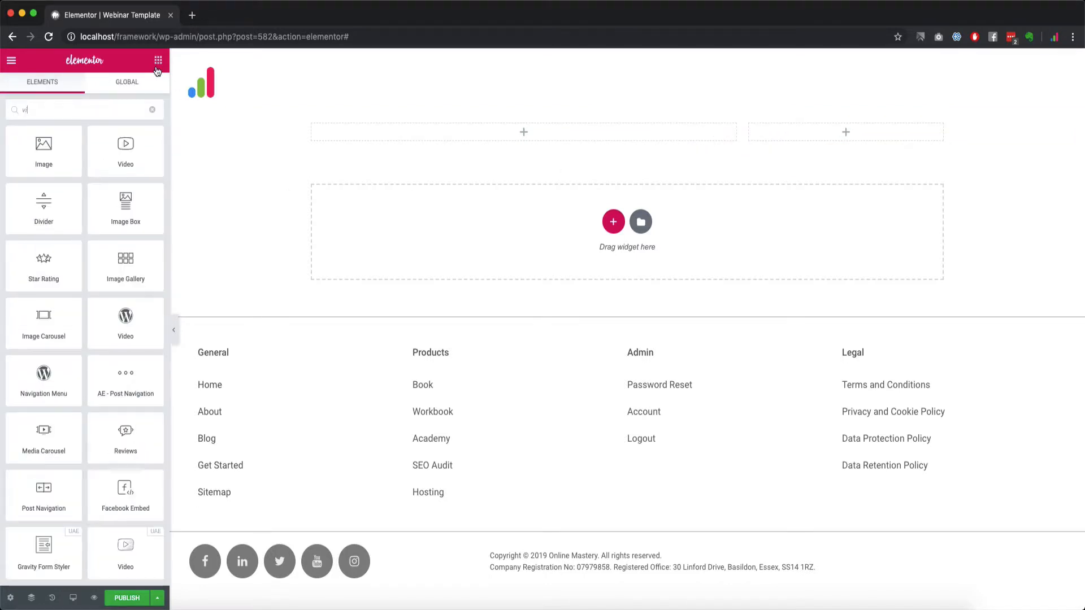
pyautogui.write('de')
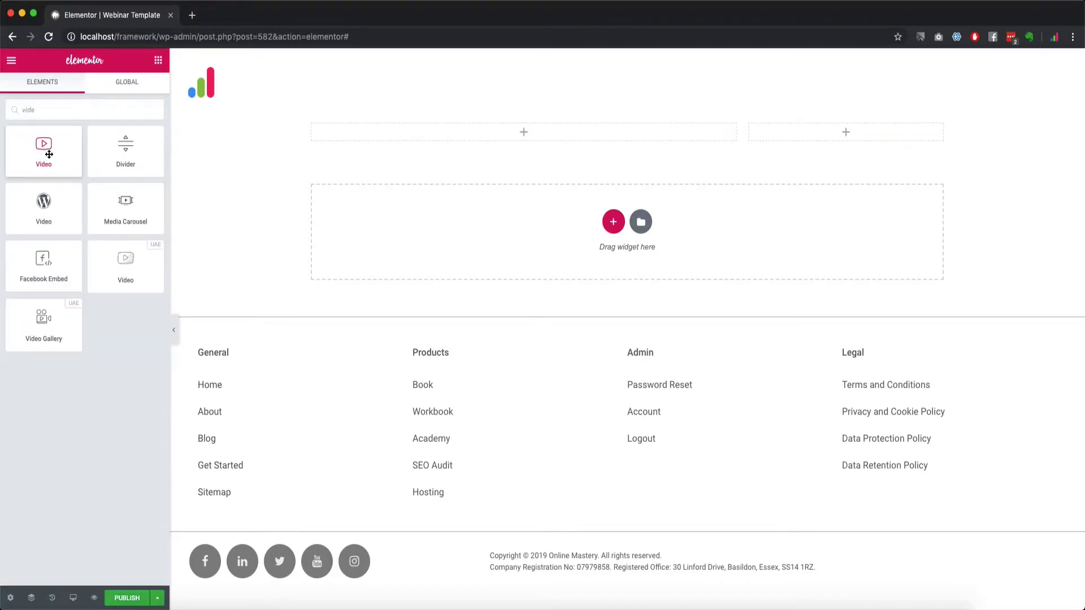
pyautogui.moveTo(44, 150); pyautogui.dragTo(458, 133)
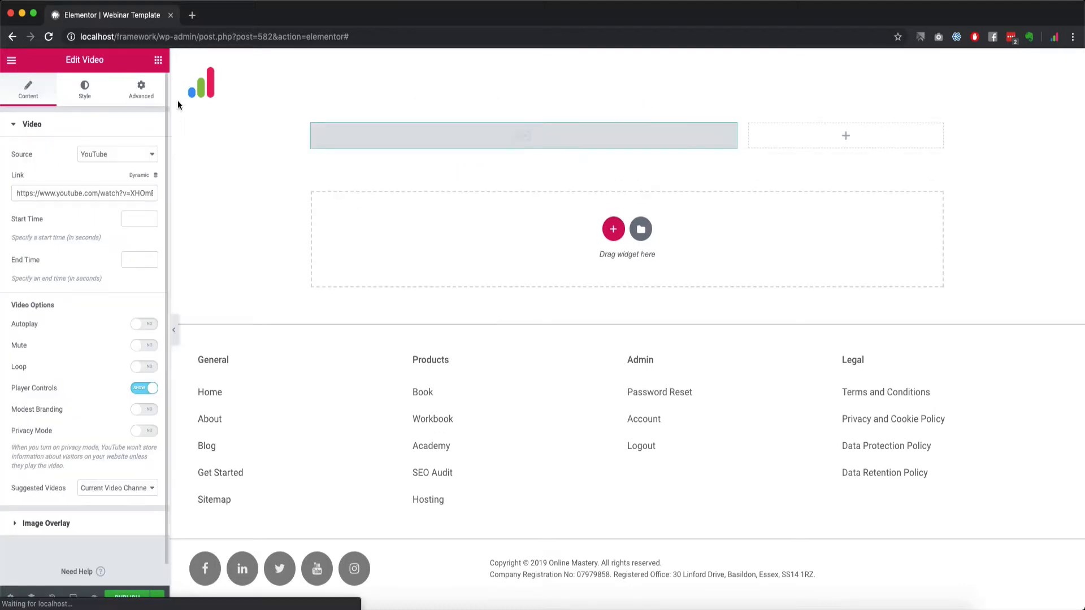
pyautogui.click(140, 90)
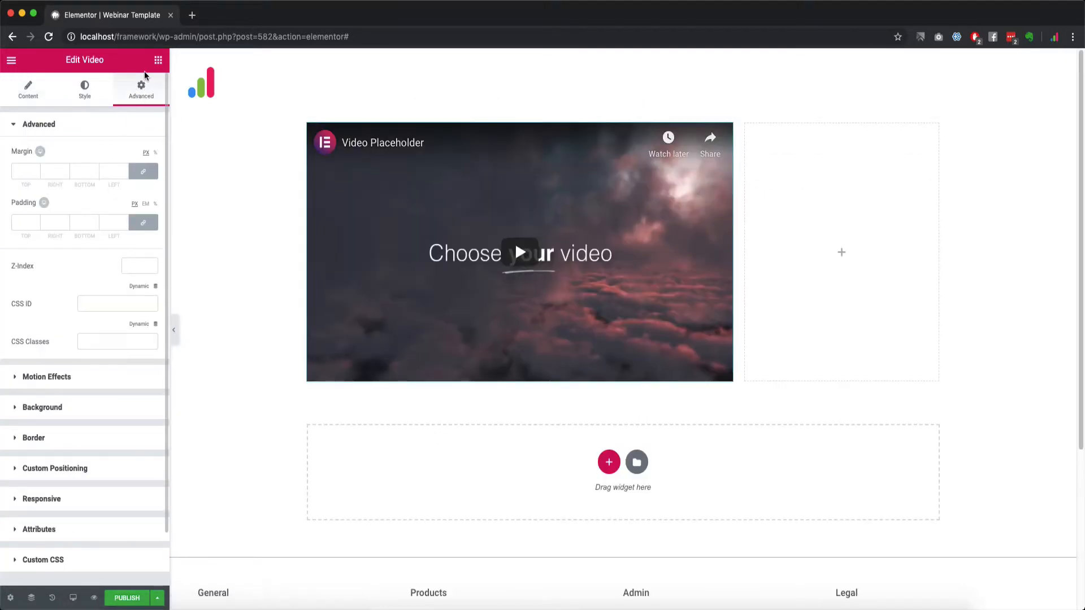
# Add a Heading widget to the narrow column beside the video and a Text Editor widget below it
pyautogui.click(159, 61)
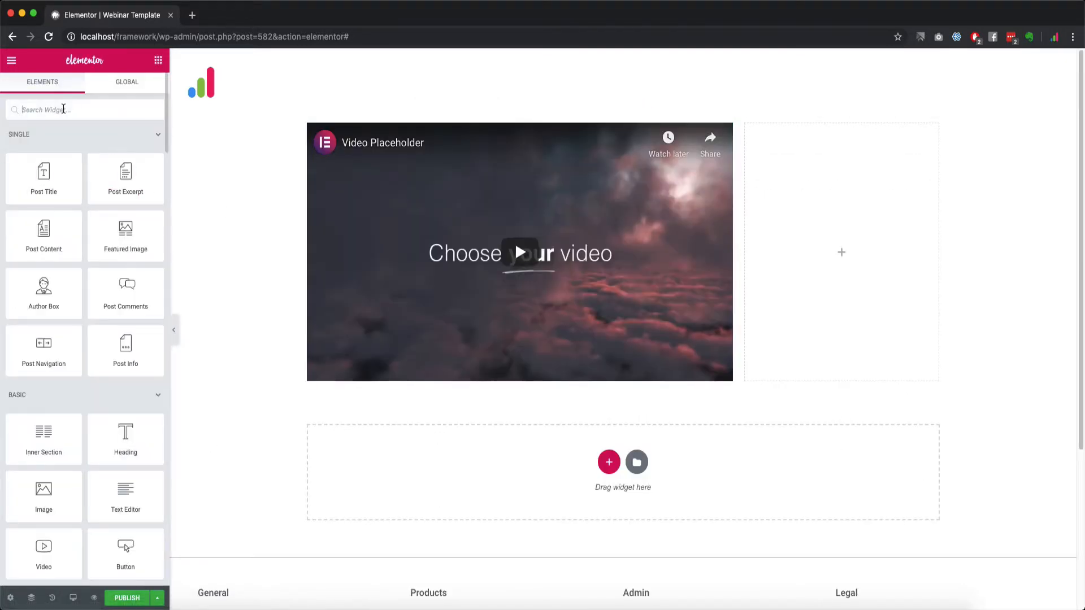
pyautogui.write('head')
pyautogui.moveTo(43, 158); pyautogui.dragTo(857, 166)
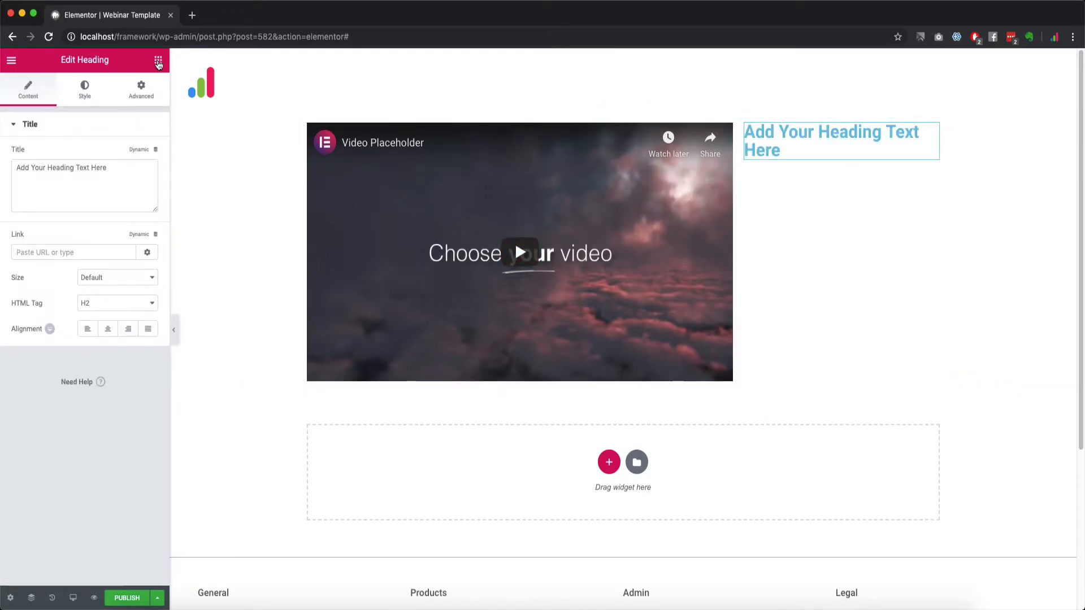
pyautogui.click(158, 60)
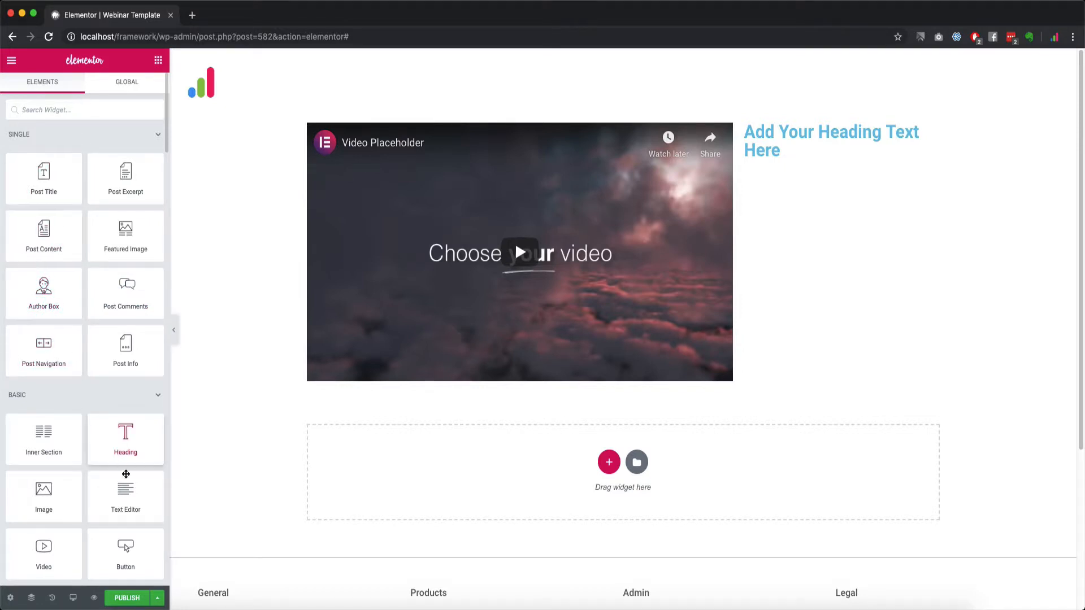
pyautogui.moveTo(125, 497); pyautogui.dragTo(809, 155)
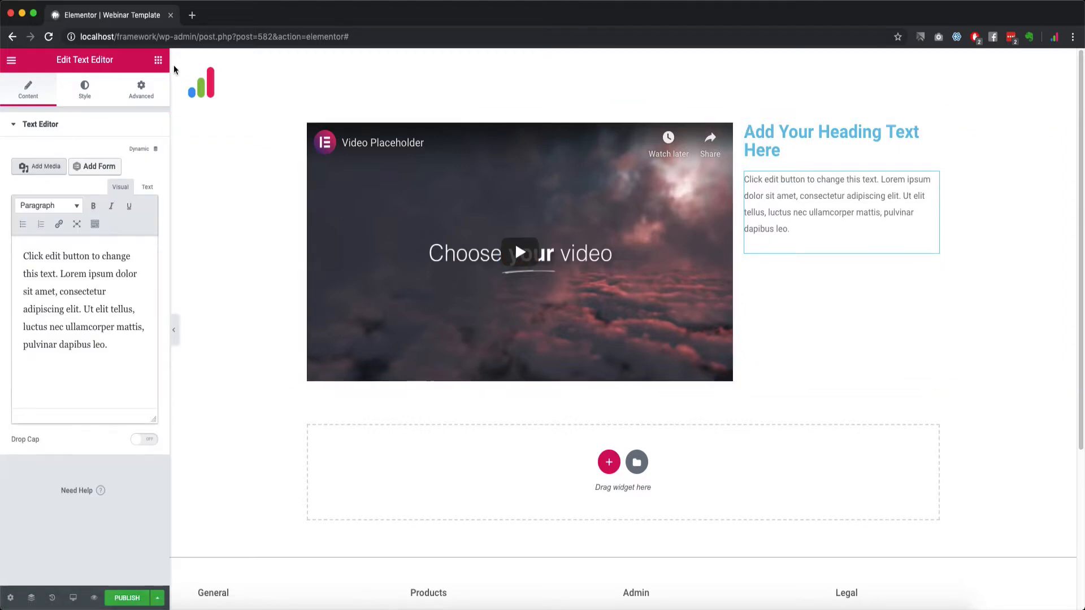
# Add the UAE Countdown Timer widget below the text in the narrow column and hide its days display
pyautogui.click(157, 60)
pyautogui.write('cou')
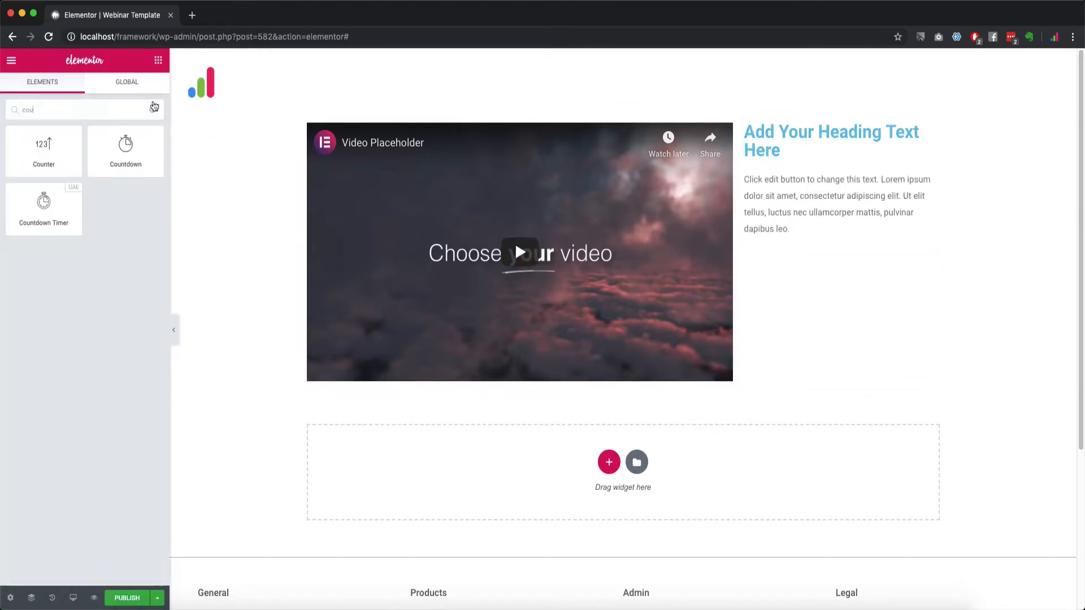
pyautogui.moveTo(36, 213); pyautogui.dragTo(800, 235)
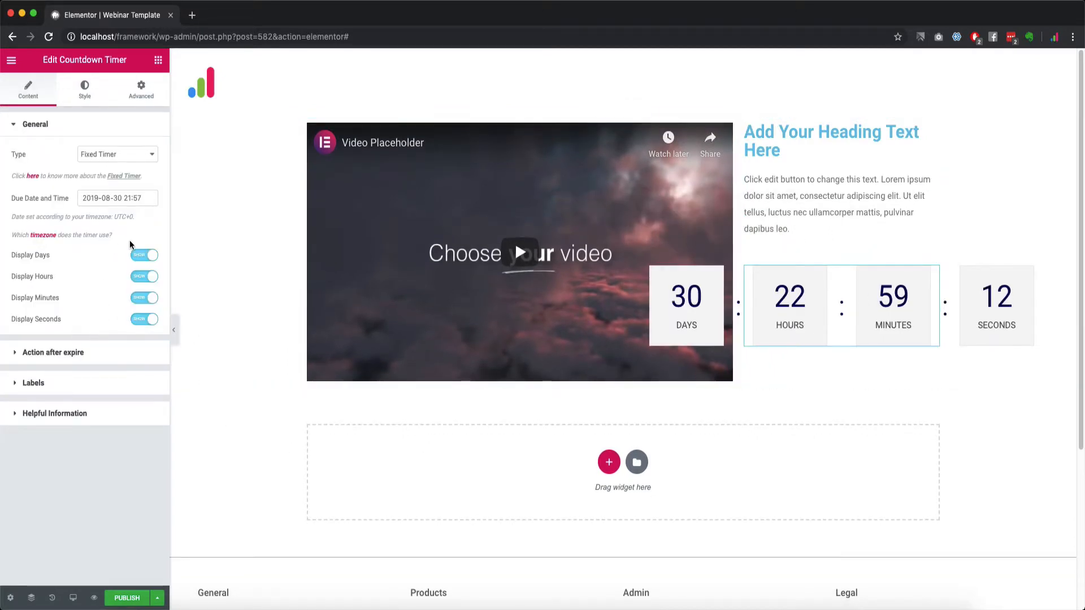
pyautogui.click(141, 256)
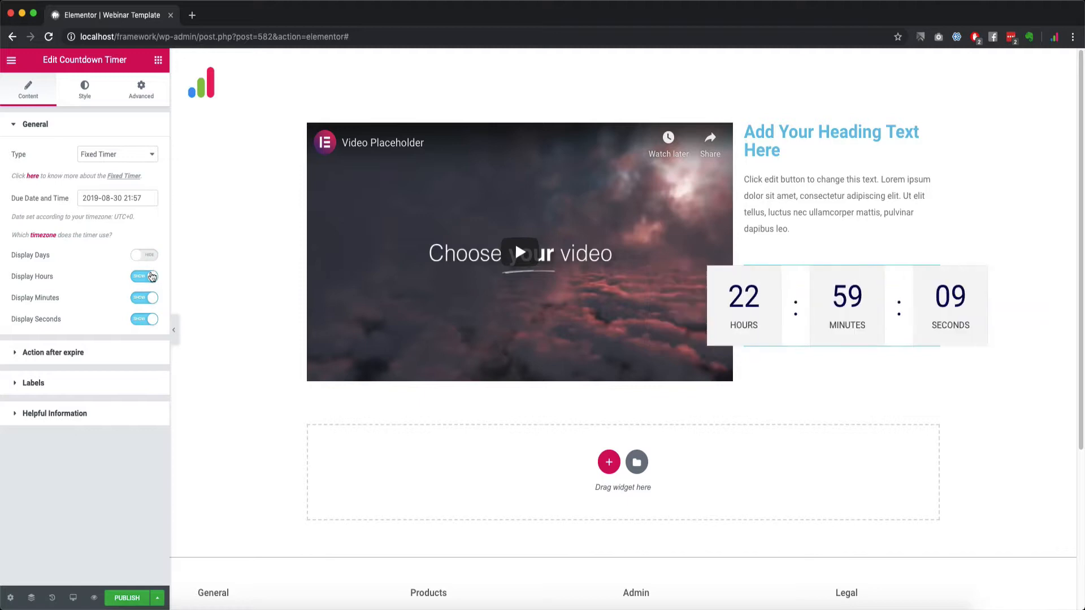
# Turn off the countdown timer's separator and widen the column that holds the timer by narrowing the video column
pyautogui.click(69, 383)
pyautogui.click(96, 91)
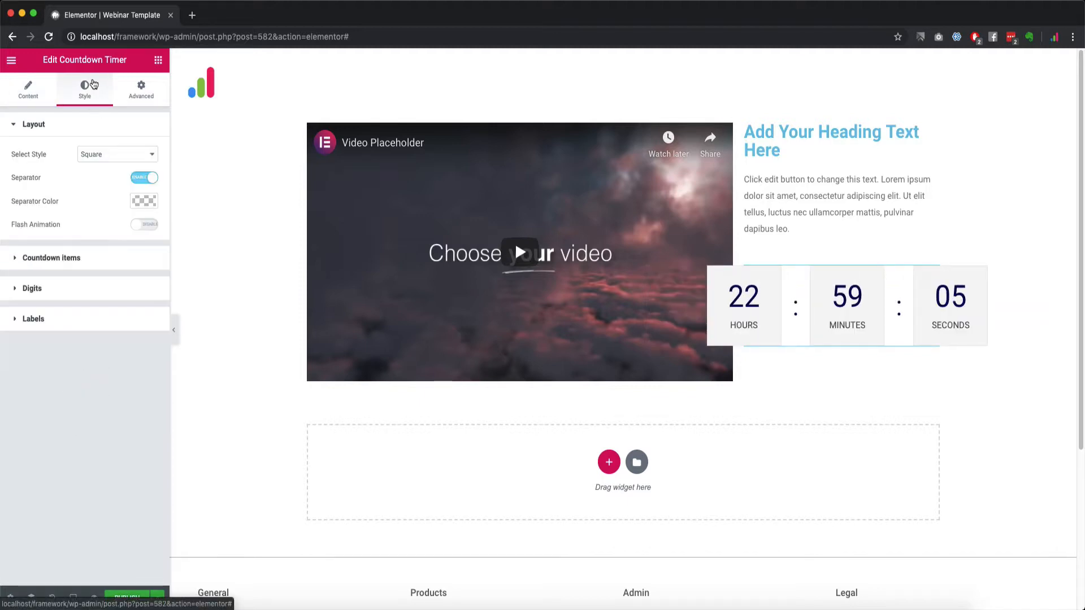
pyautogui.click(145, 179)
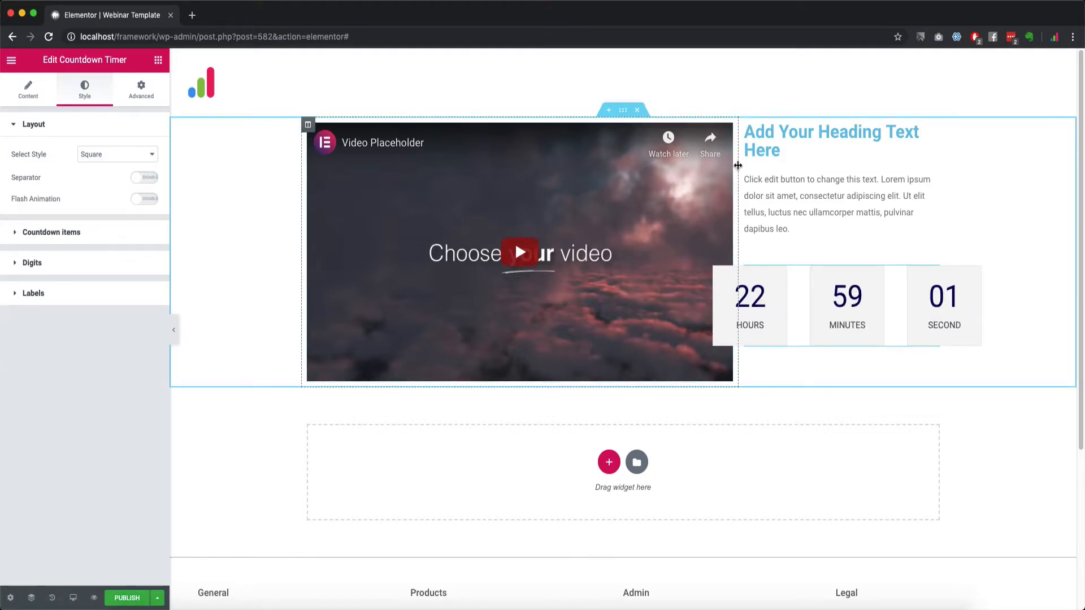
pyautogui.moveTo(738, 166); pyautogui.dragTo(680, 182)
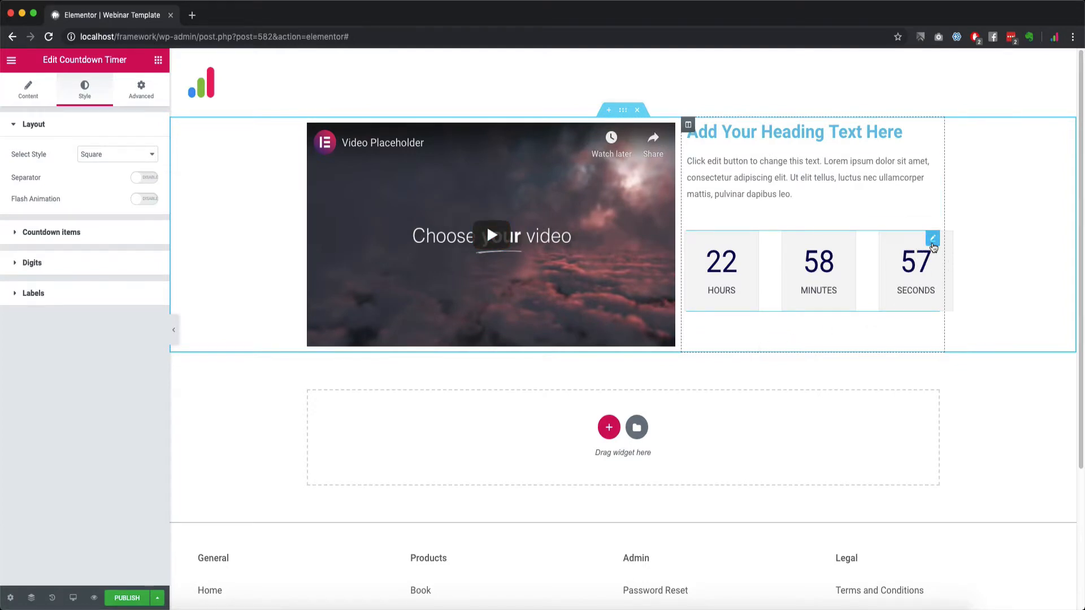
# Set the countdown items' container width to 66 and widen the video column slightly
pyautogui.click(29, 89)
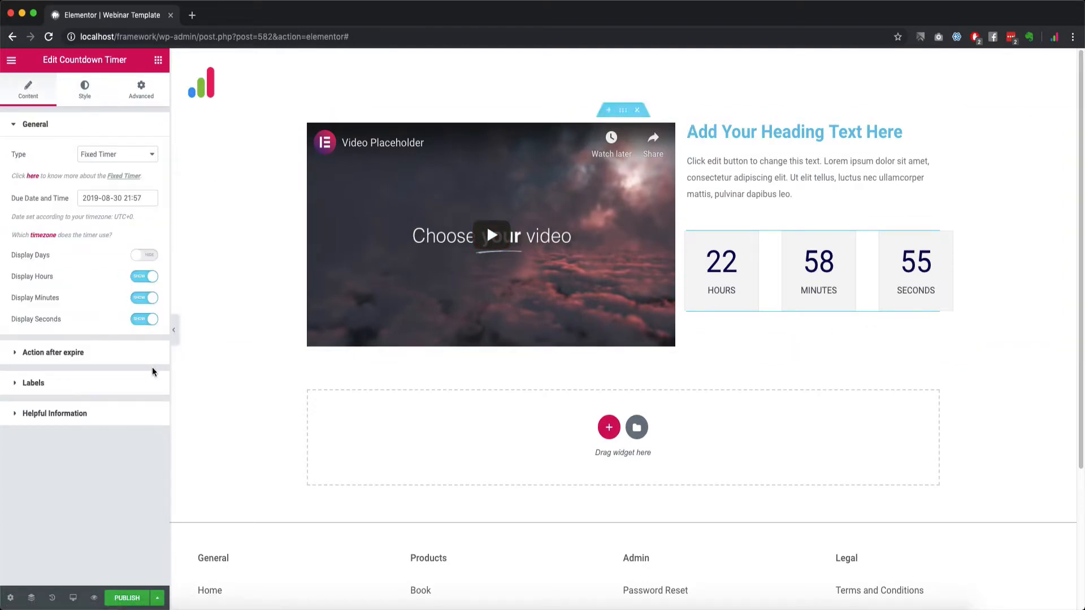
pyautogui.click(82, 93)
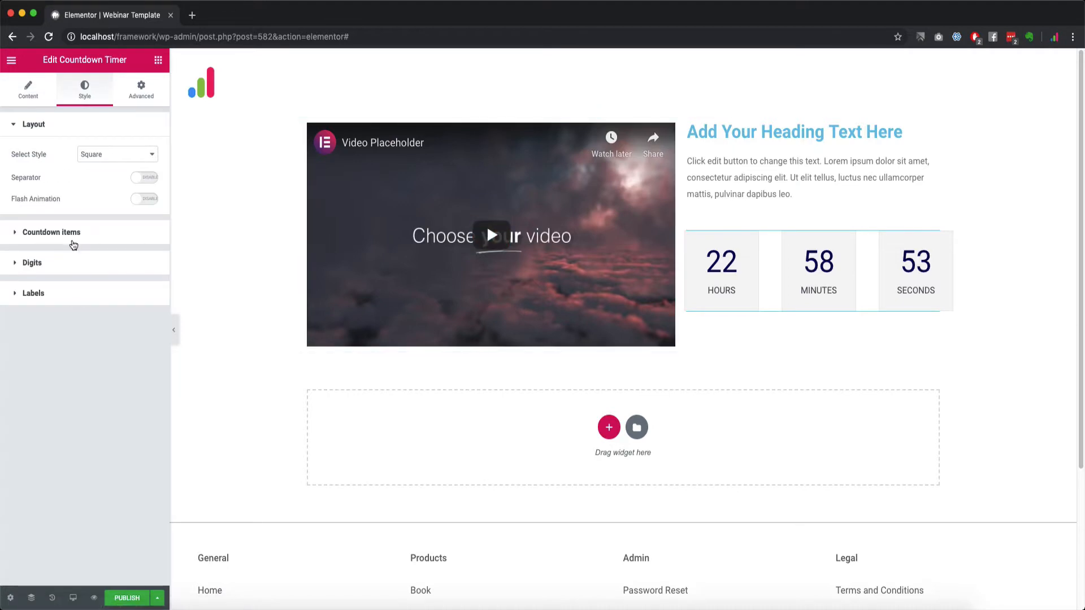
pyautogui.click(84, 237)
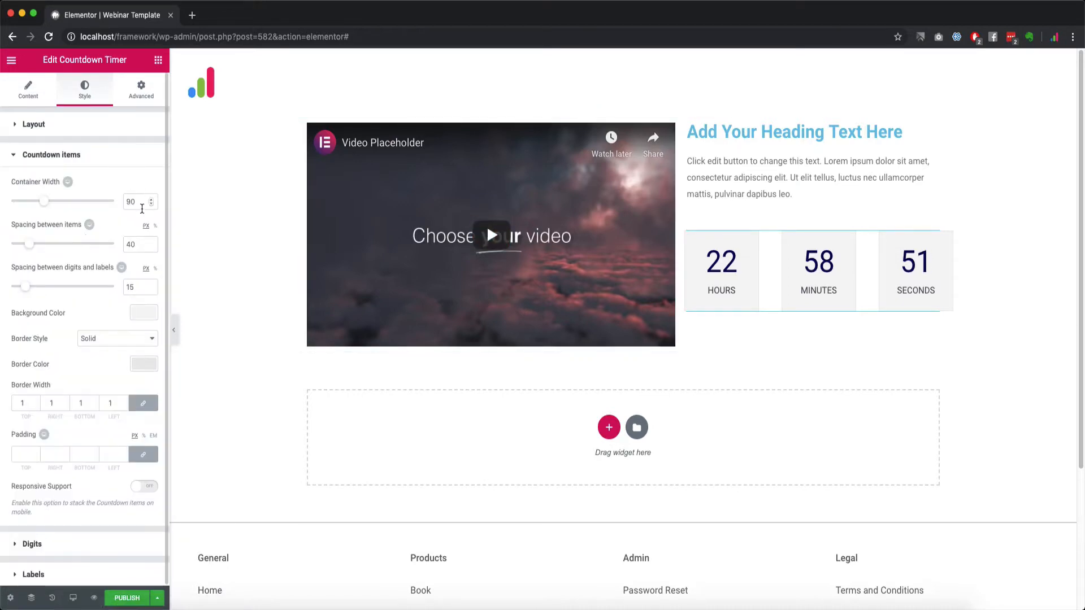
pyautogui.moveTo(45, 204); pyautogui.dragTo(33, 202)
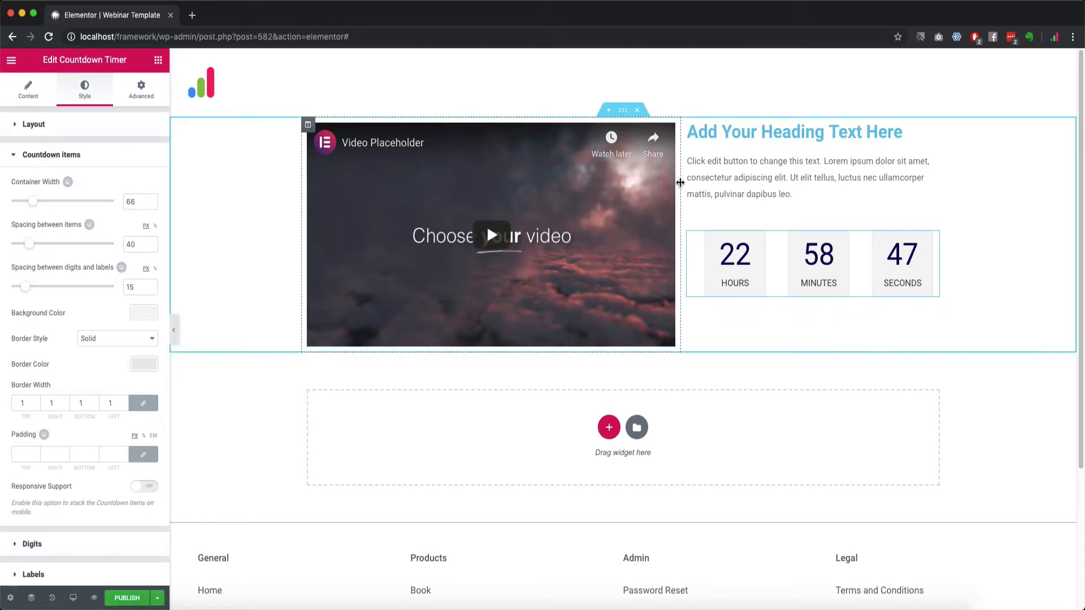
pyautogui.moveTo(681, 182); pyautogui.dragTo(694, 183)
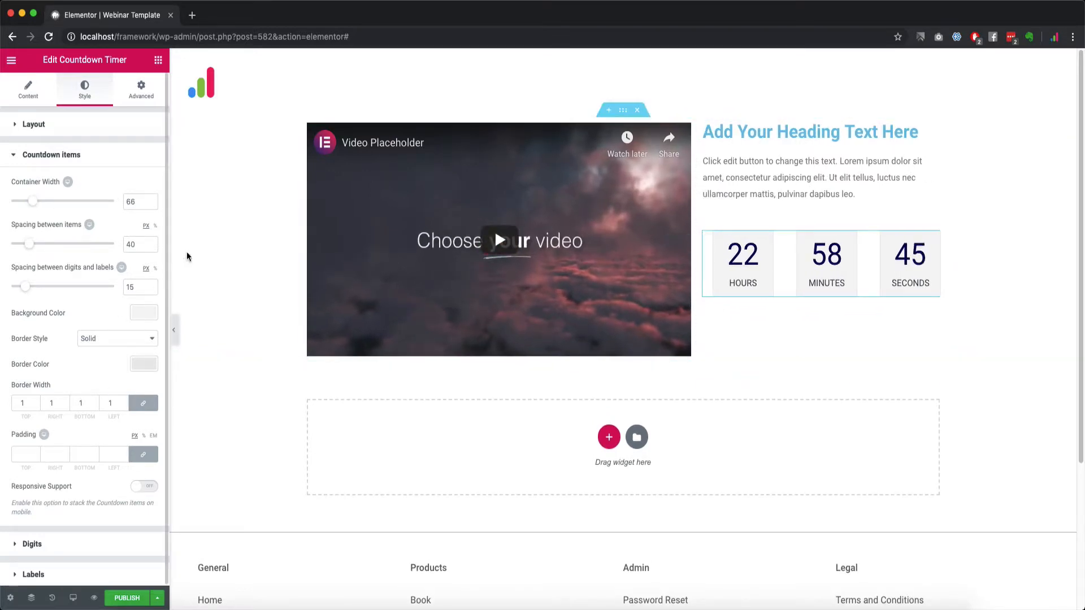
pyautogui.click(74, 131)
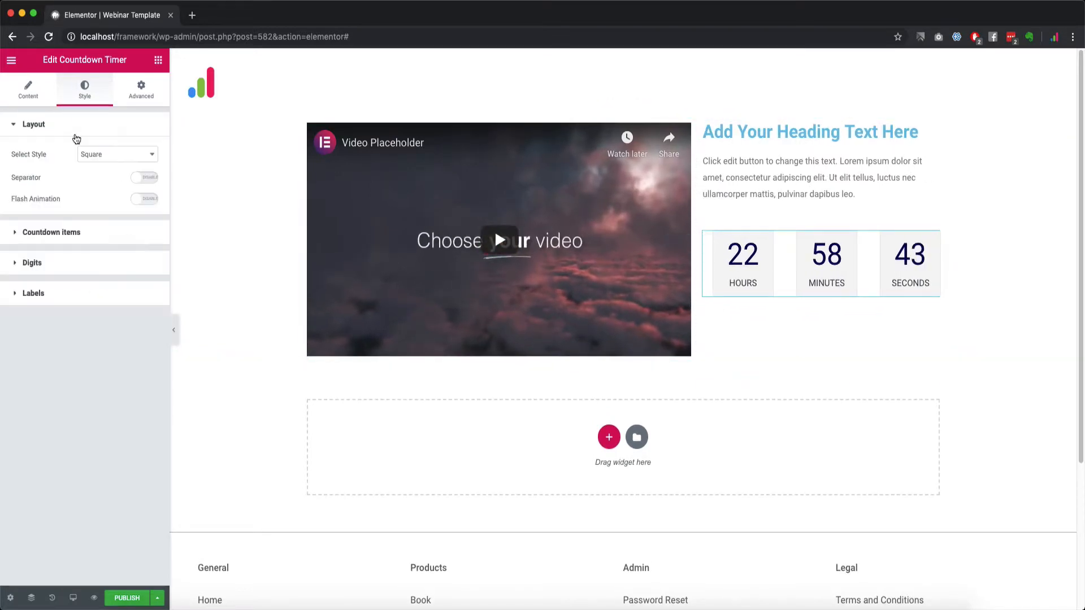
pyautogui.click(28, 97)
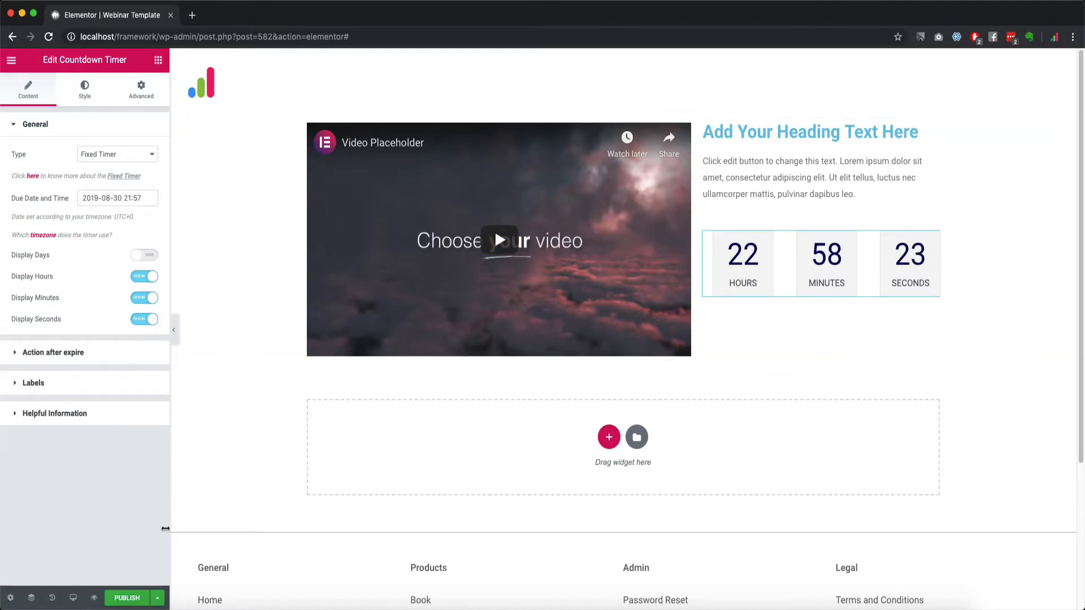
# Publish the template with a display condition that includes all Webinars
pyautogui.click(159, 598)
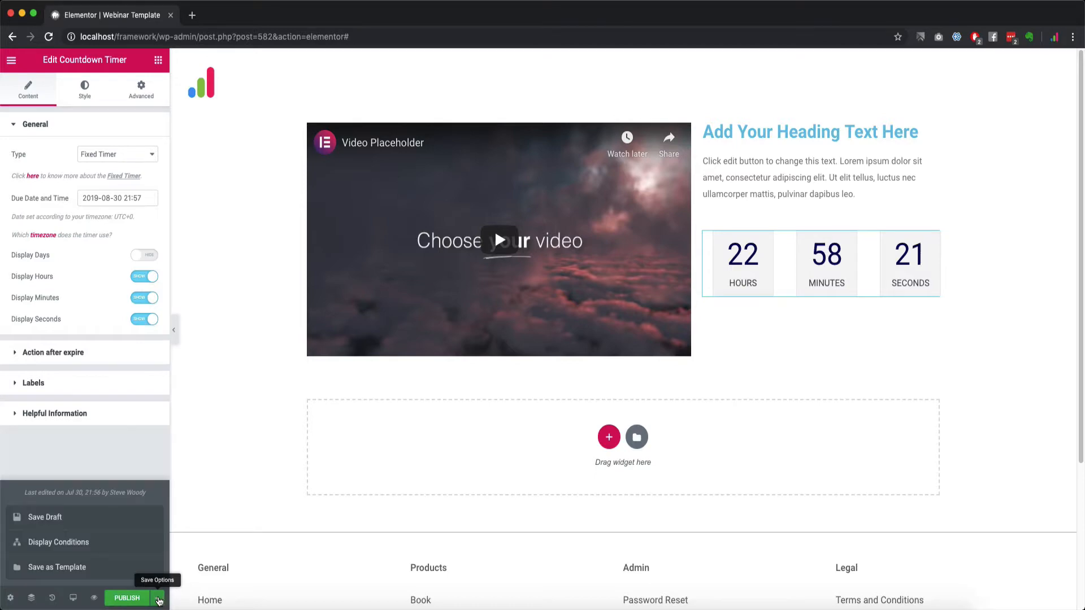
pyautogui.click(126, 598)
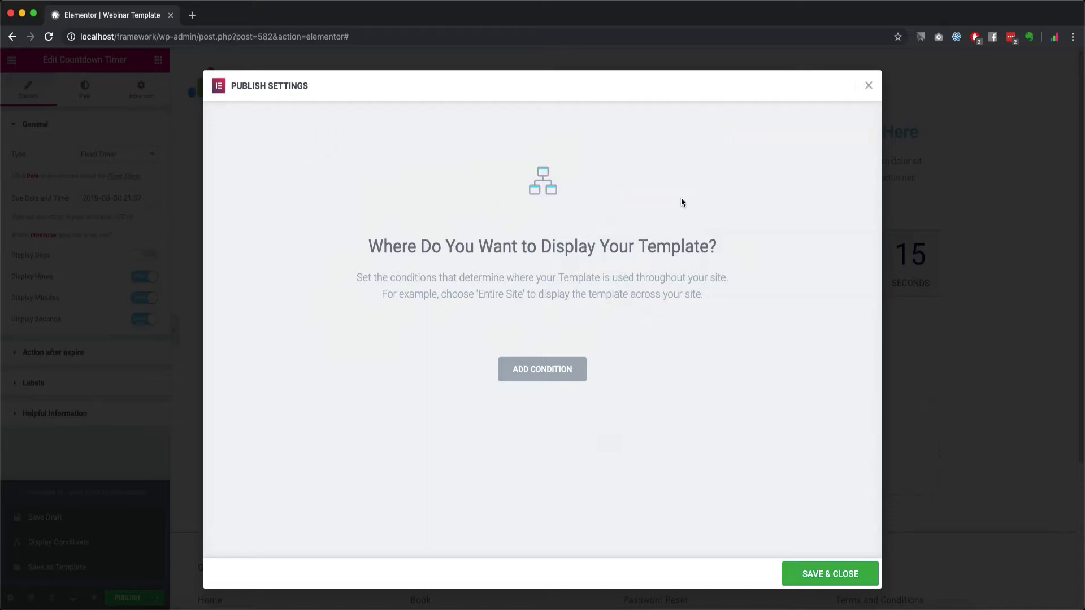
pyautogui.click(550, 373)
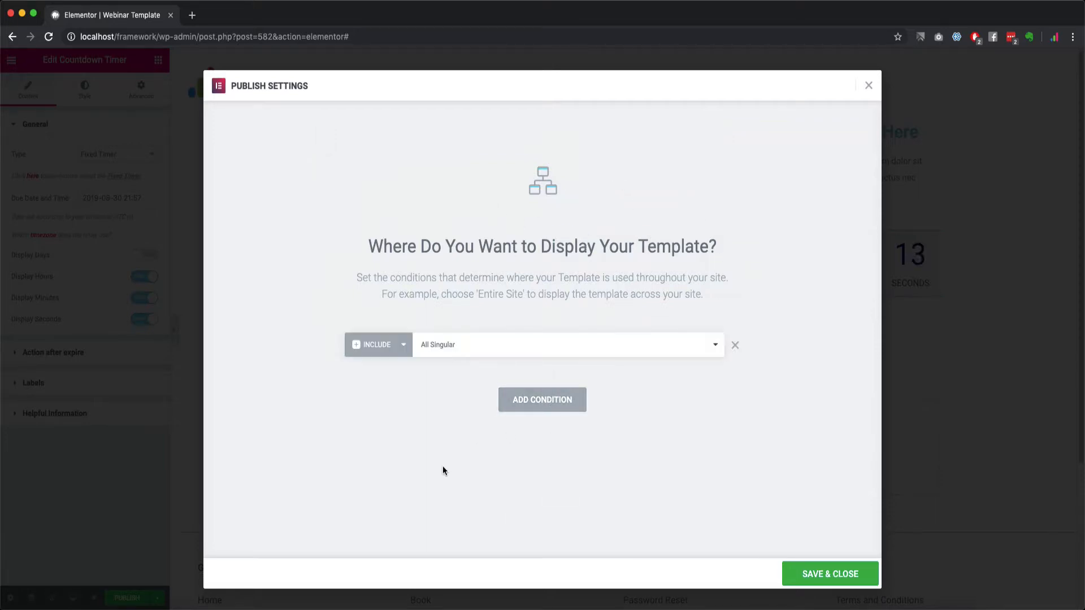
pyautogui.click(452, 345)
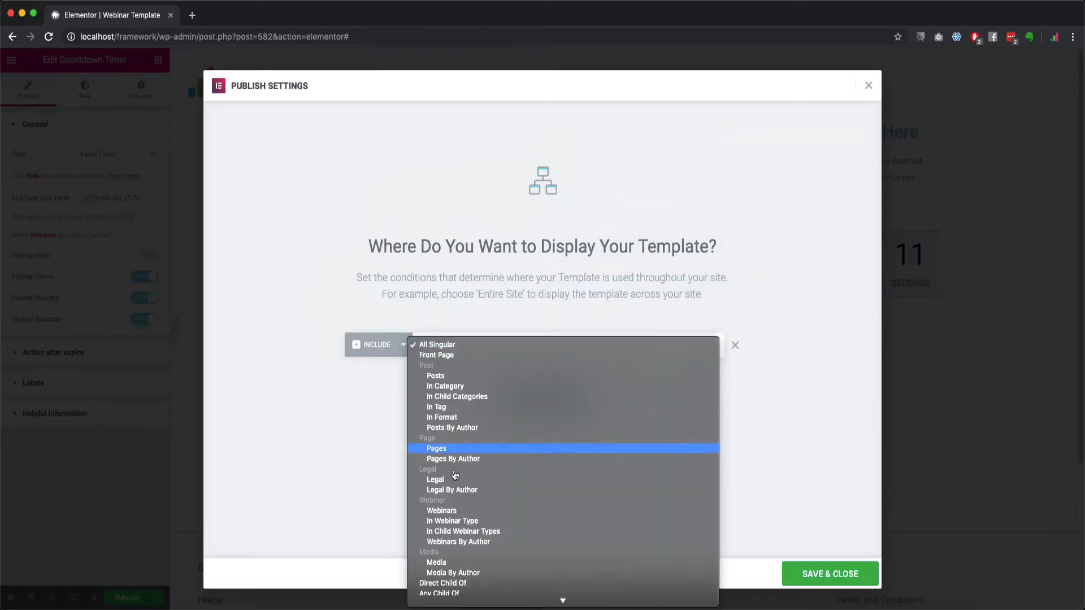
pyautogui.click(442, 511)
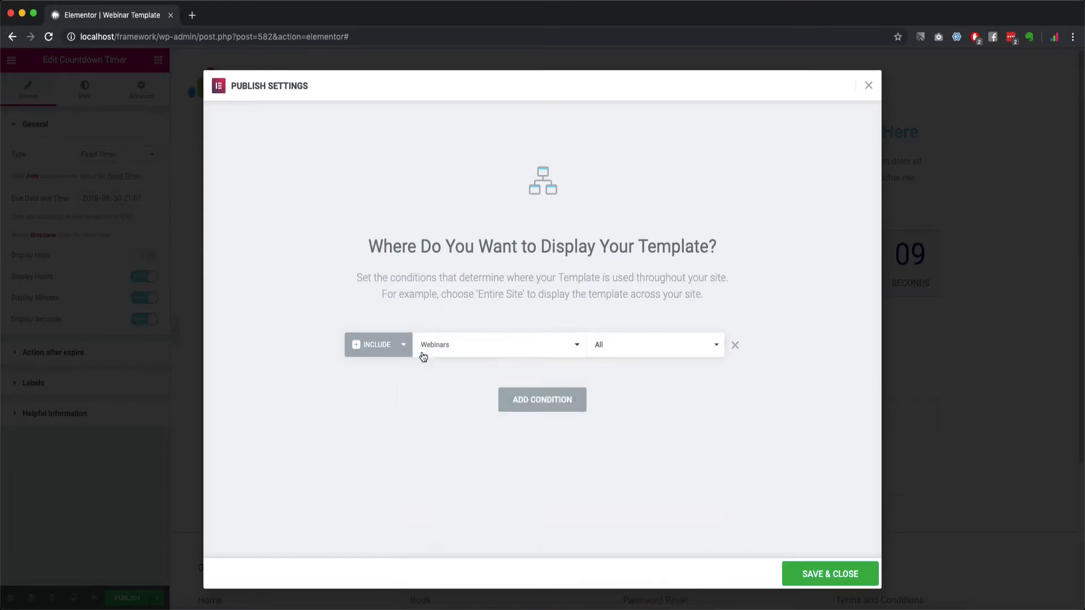
pyautogui.click(824, 582)
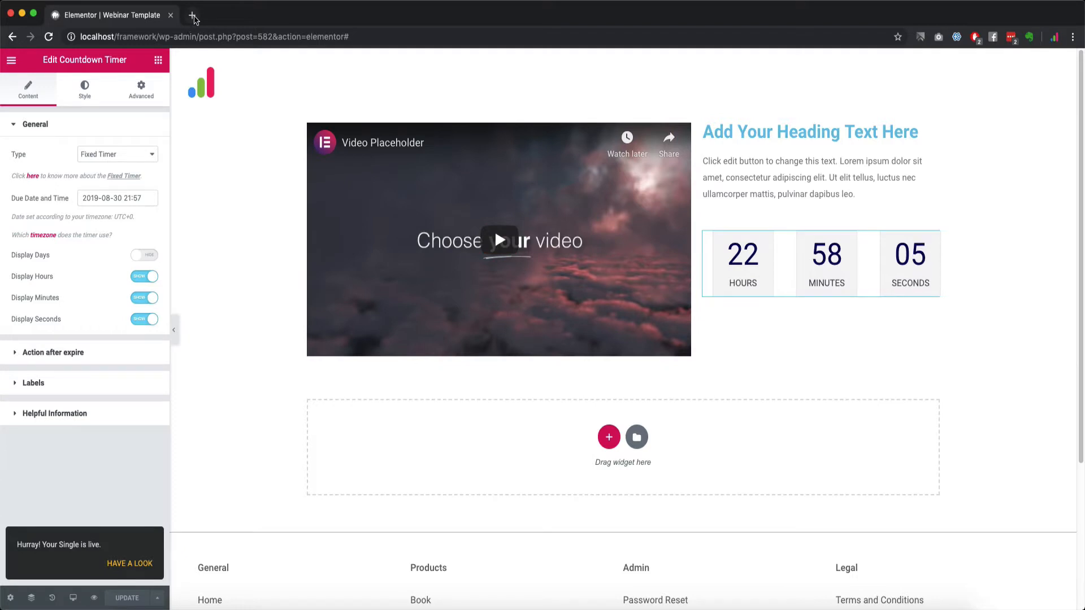
# Open localhost/framework/ in a new browser tab and go to the Webinars list in the site's admin dashboard
pyautogui.moveTo(159, 37); pyautogui.dragTo(32, 20)
pyautogui.hotkey('ctrl', 'c')
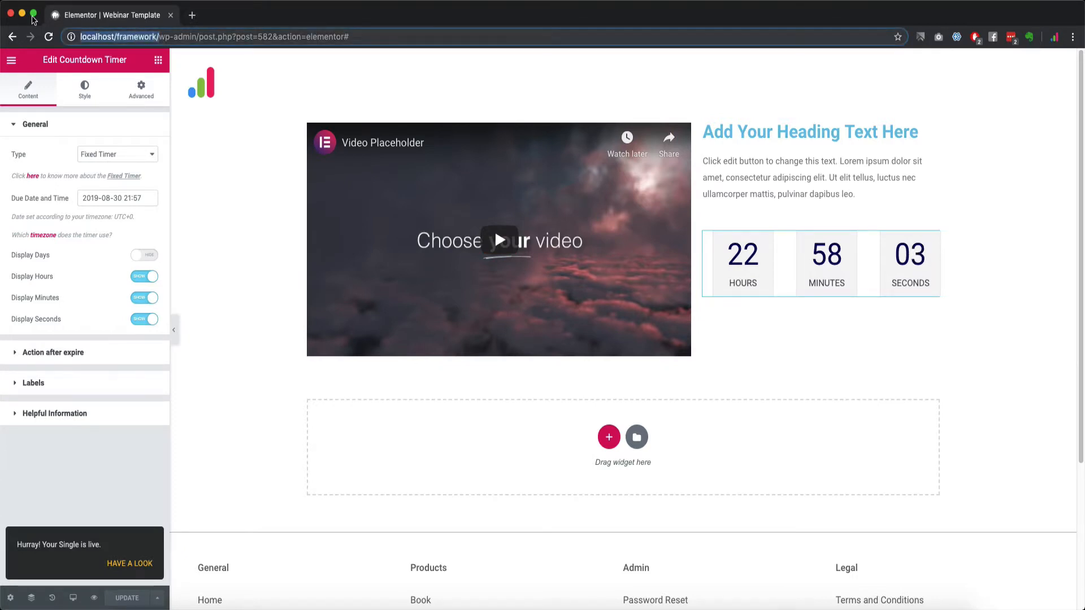
pyautogui.click(193, 17)
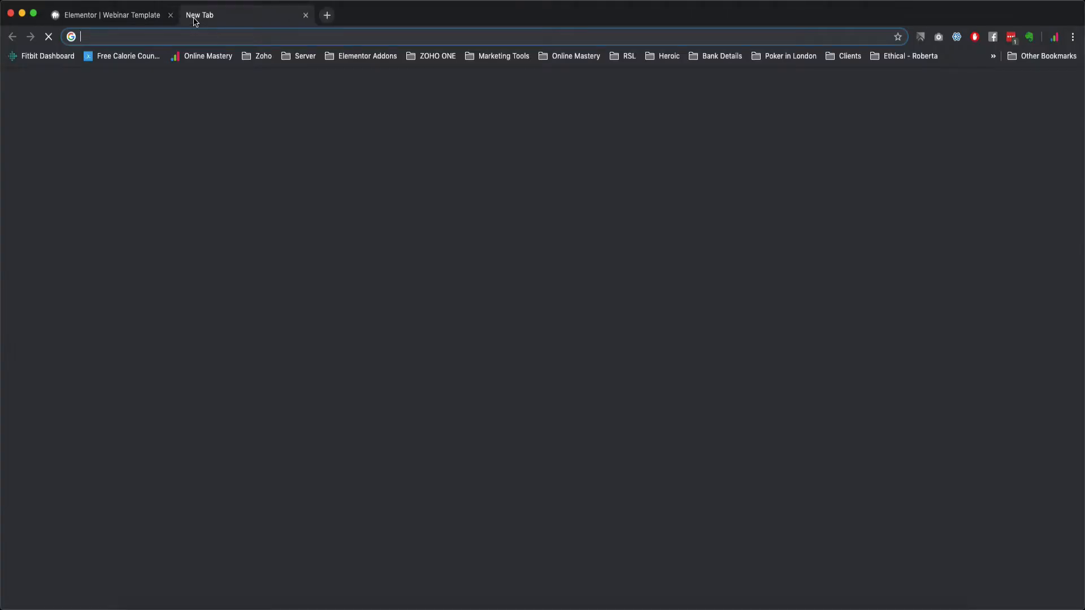
pyautogui.hotkey('ctrl', 'v')
pyautogui.press('Return')
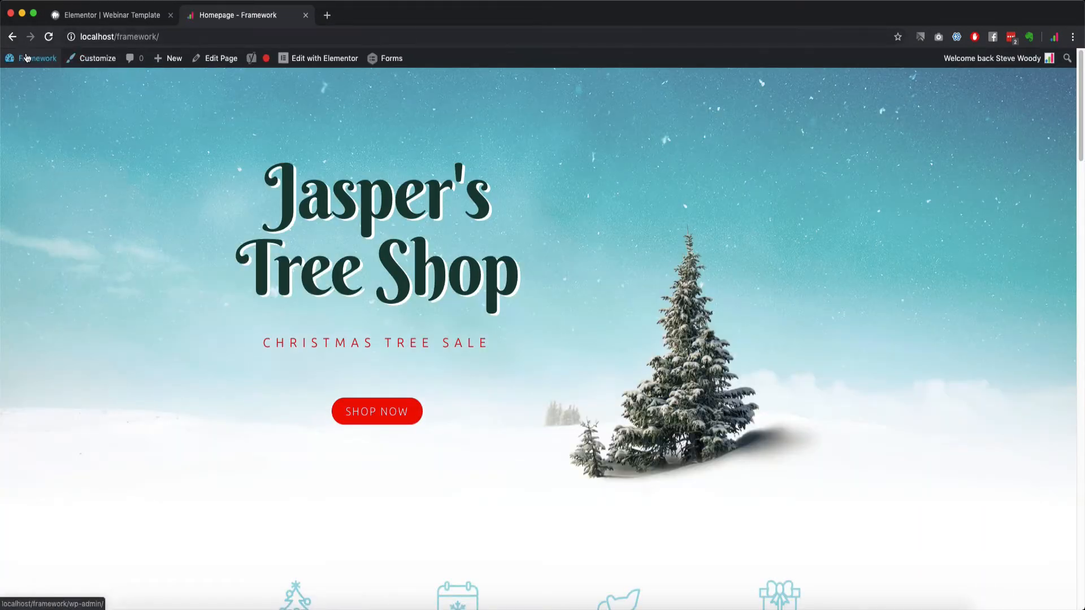
pyautogui.moveTo(27, 57)
pyautogui.click(36, 80)
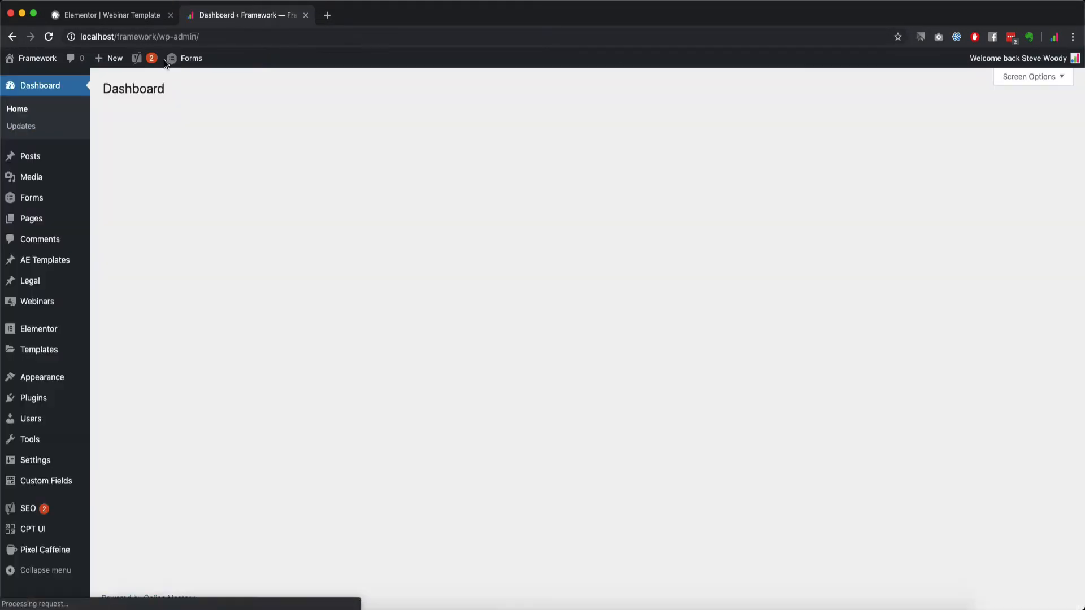
pyautogui.click(35, 302)
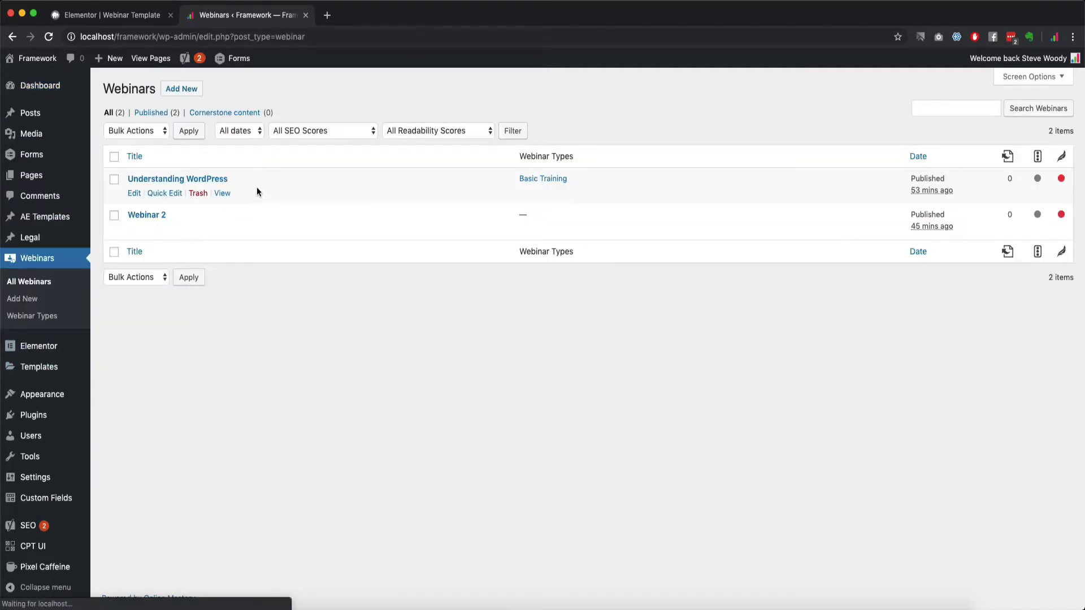
# Open the Understanding WordPress webinar in a separate tab and view its live page through the permalink
pyautogui.rightClick(168, 179)
pyautogui.click(178, 184)
pyautogui.moveTo(364, 15); pyautogui.dragTo(206, 15)
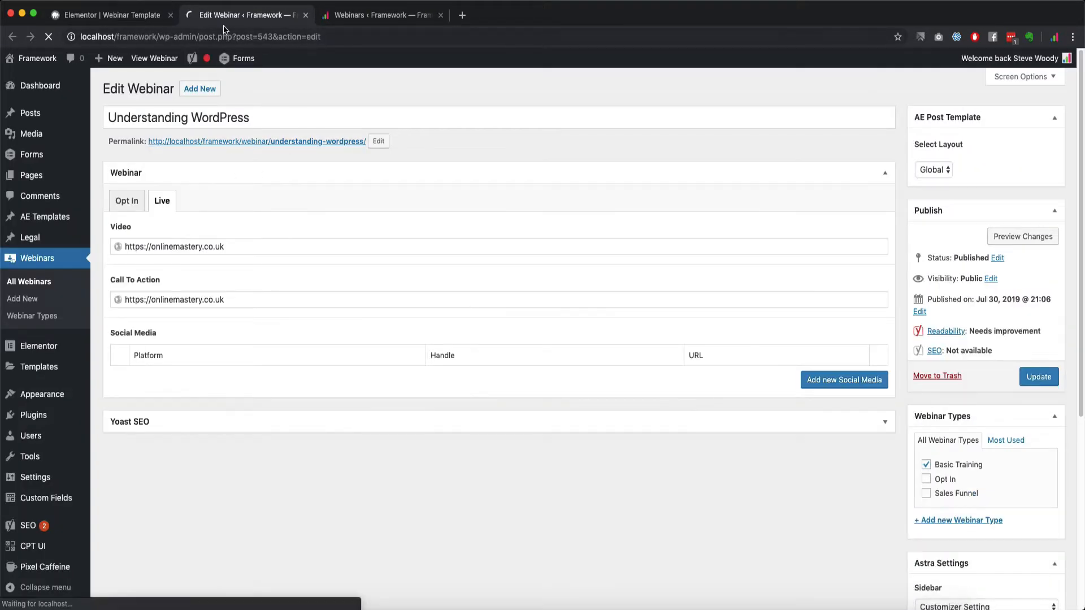
pyautogui.click(265, 144)
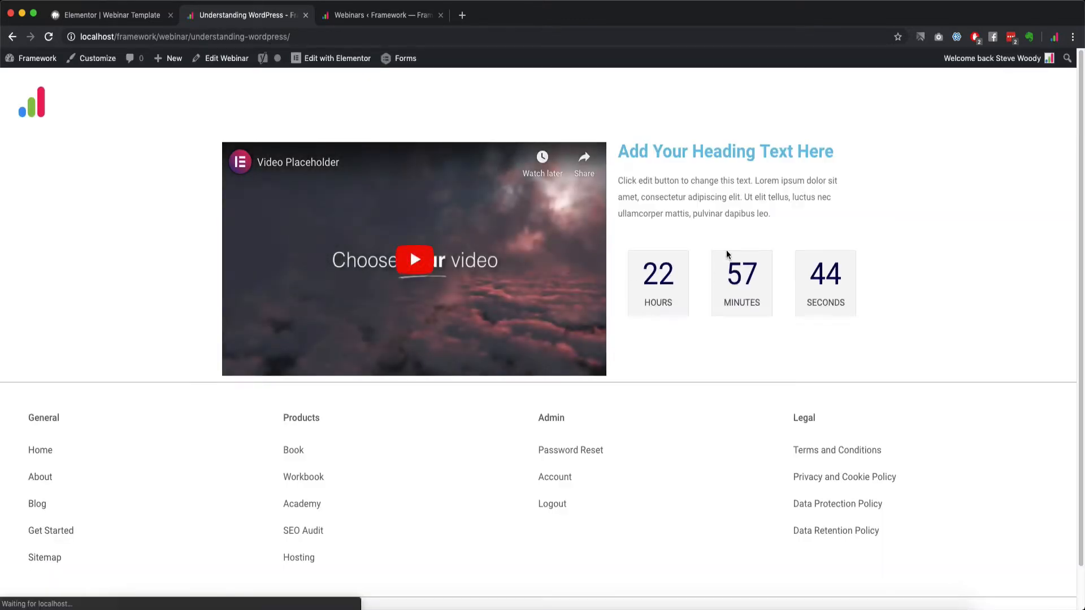
# Return to the Webinar Template in the editor and set its page layout to Elementor Canvas
pyautogui.click(96, 15)
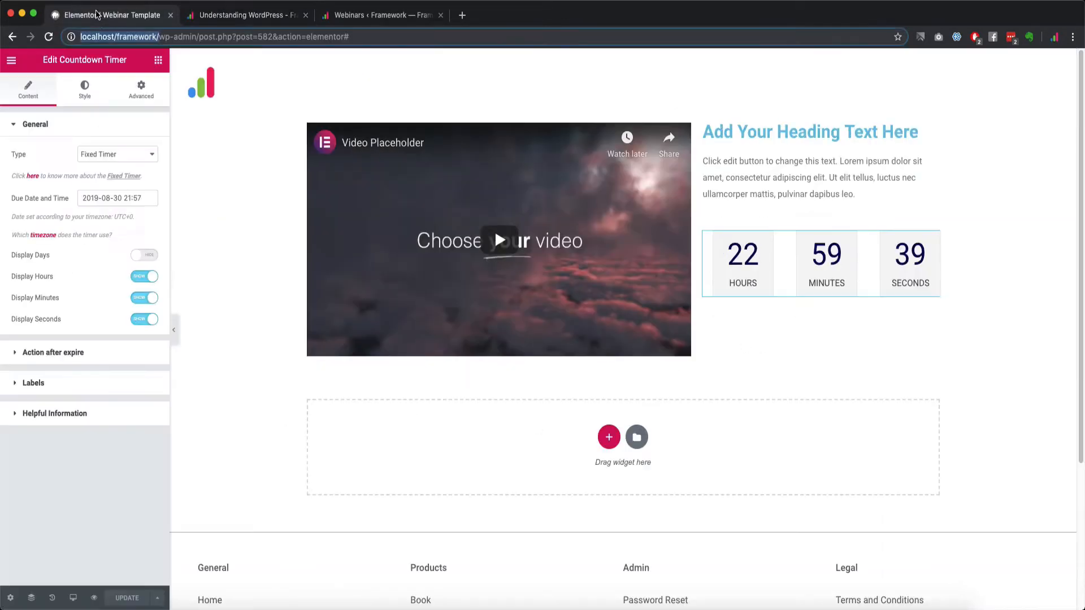
pyautogui.click(10, 598)
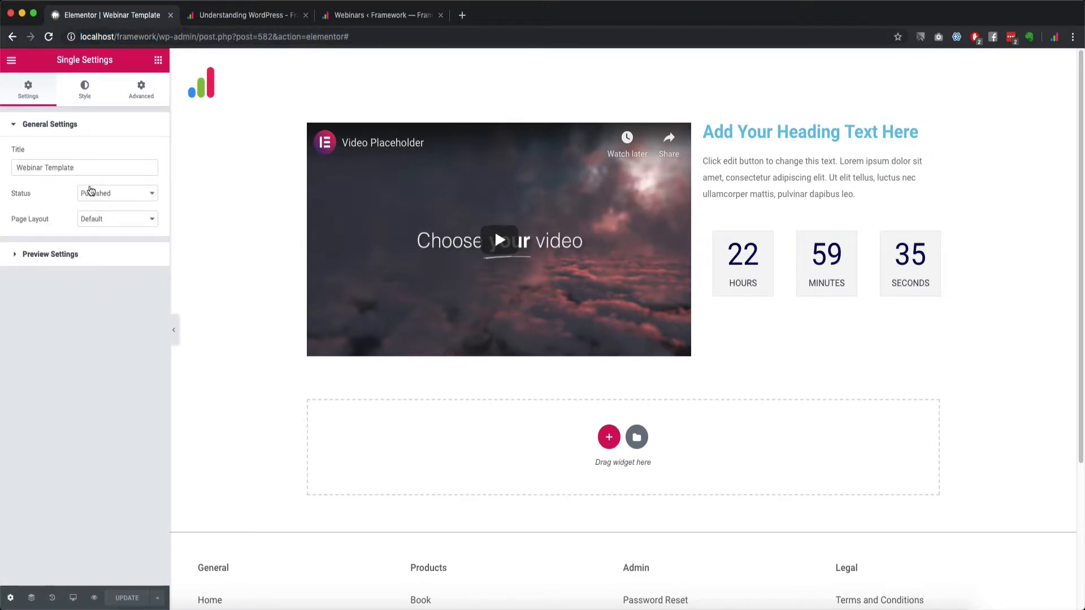
pyautogui.click(116, 220)
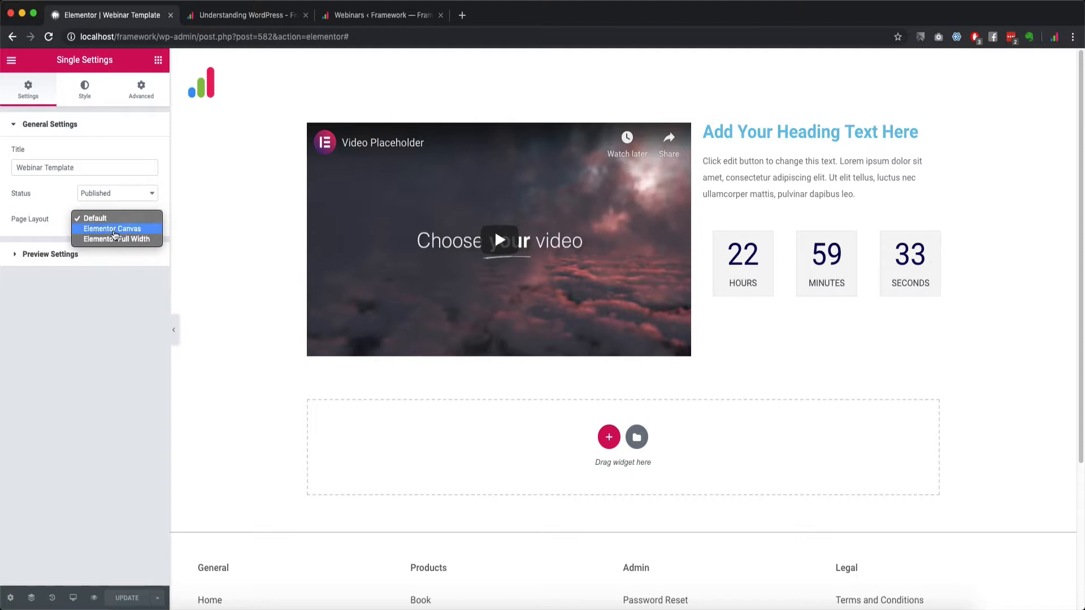
pyautogui.click(113, 229)
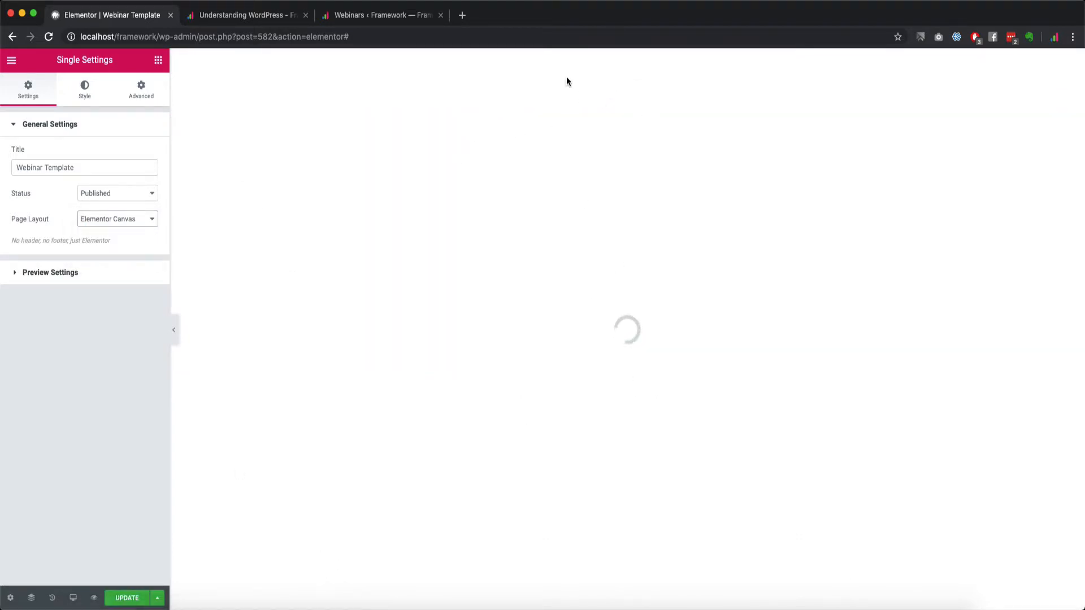
# Set the video and countdown section's top and bottom margins to 150 px and update the template
pyautogui.click(629, 57)
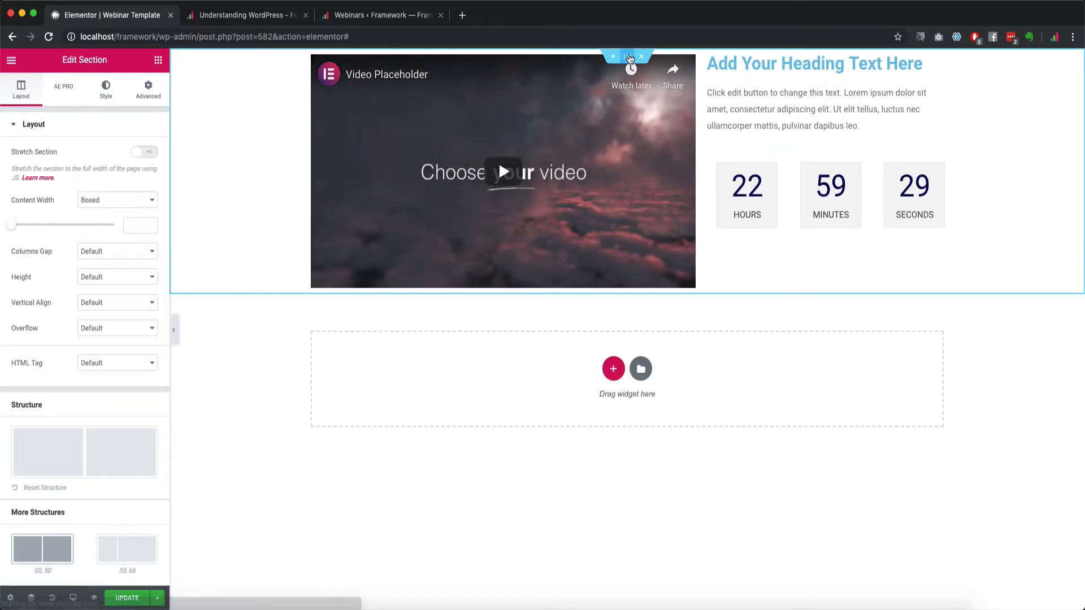
pyautogui.click(108, 89)
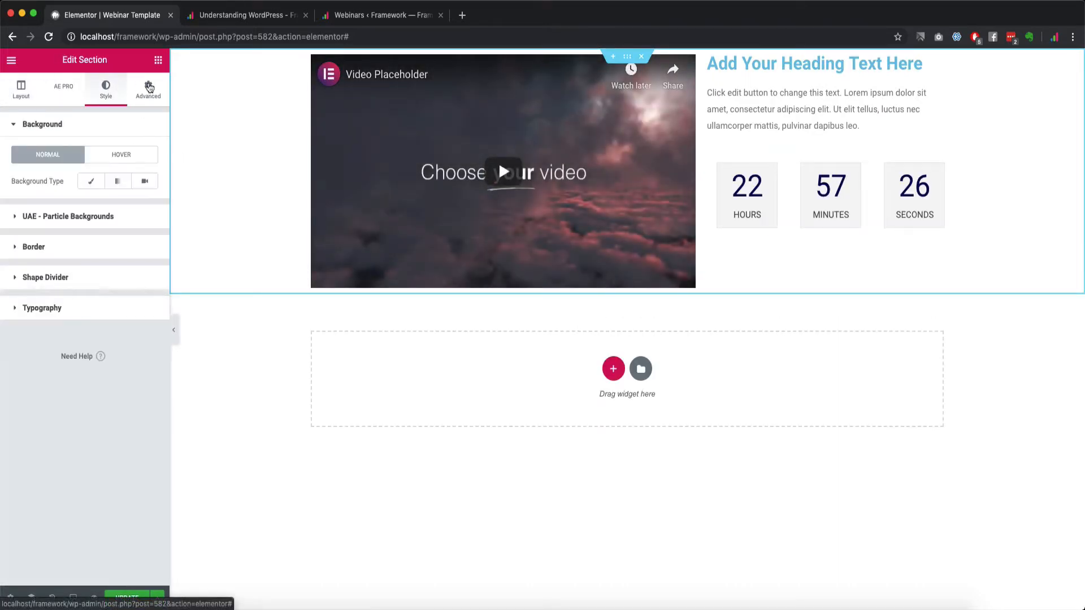
pyautogui.click(148, 88)
pyautogui.click(25, 172)
pyautogui.write('150')
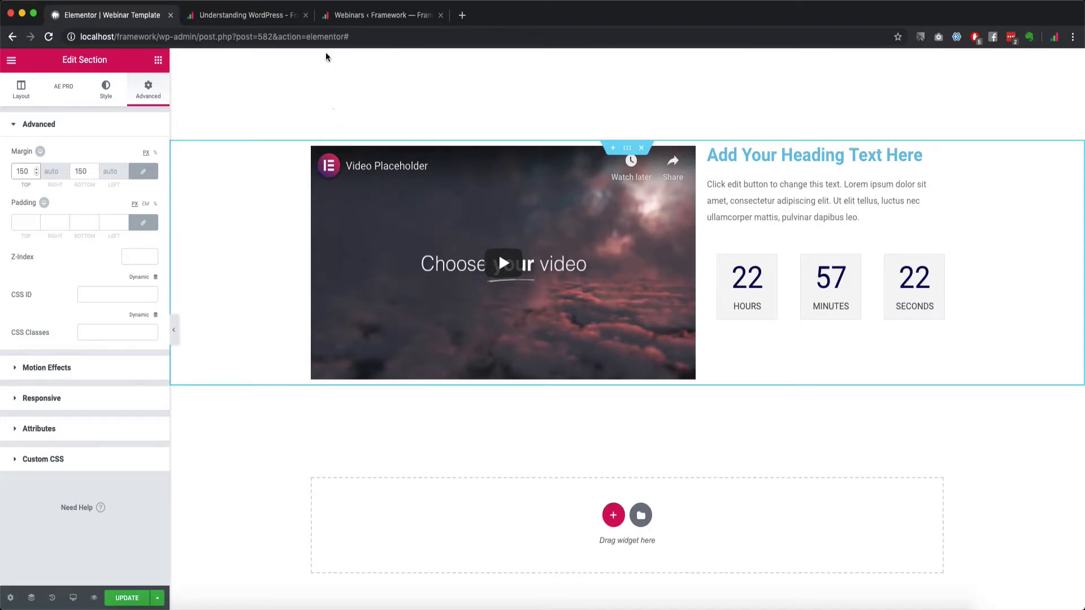
pyautogui.click(127, 598)
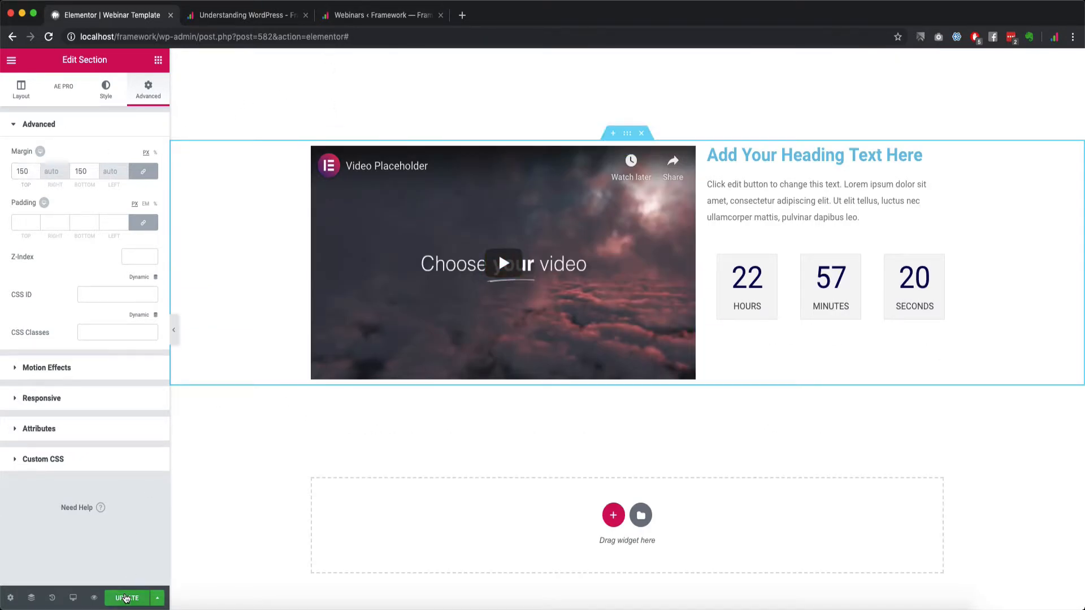
# Reload the live Understanding WordPress webinar page to check the updated template
pyautogui.click(382, 16)
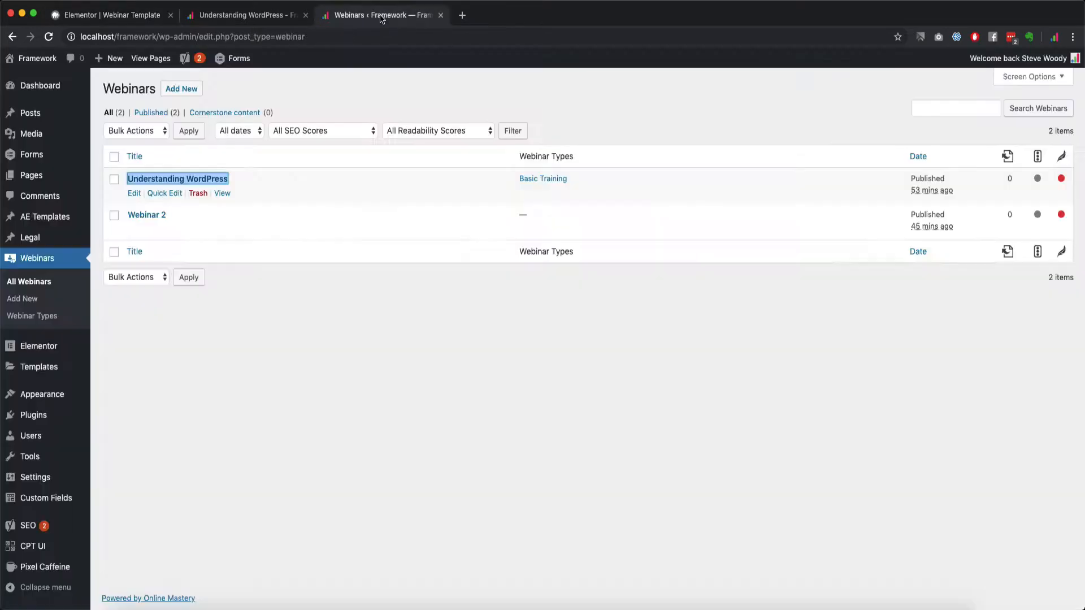
pyautogui.click(226, 14)
pyautogui.click(49, 36)
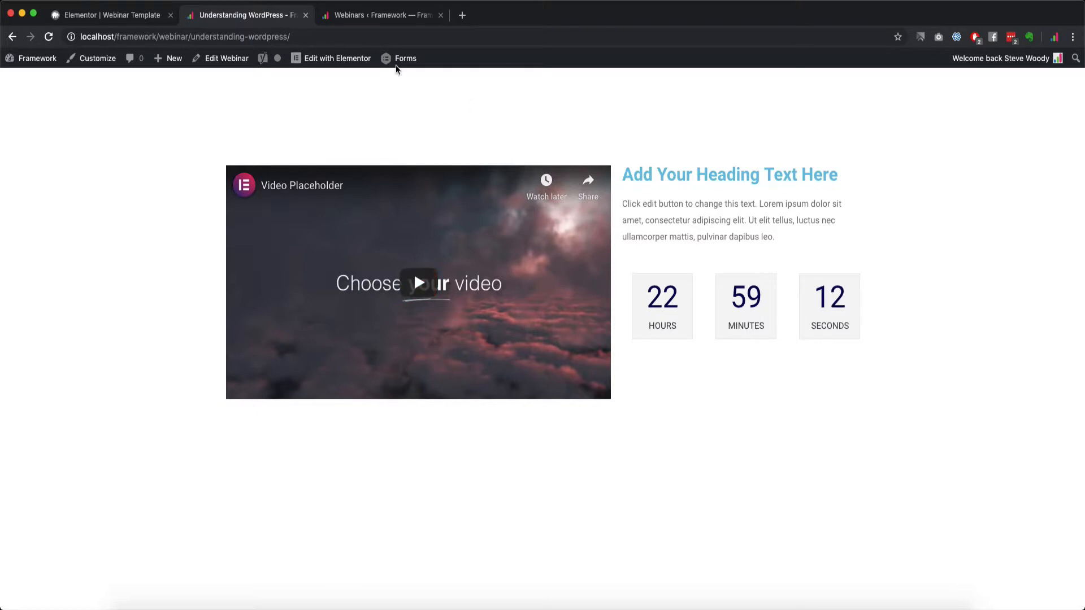
# Set the video and countdown section's columns gap to Wider in the template, update it and reload the live Understanding WordPress page
pyautogui.click(122, 16)
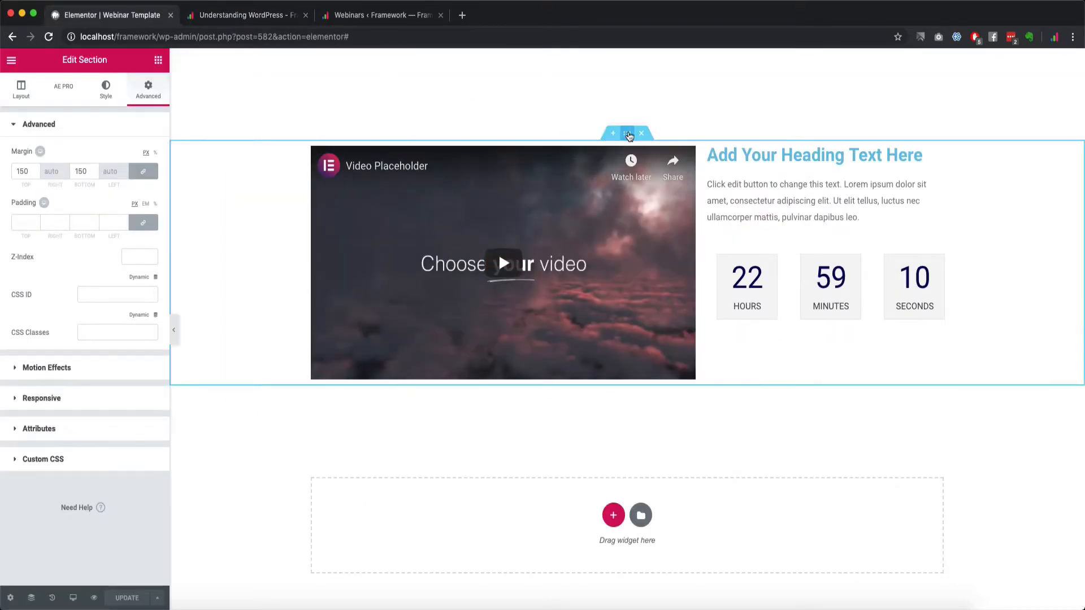
pyautogui.click(22, 91)
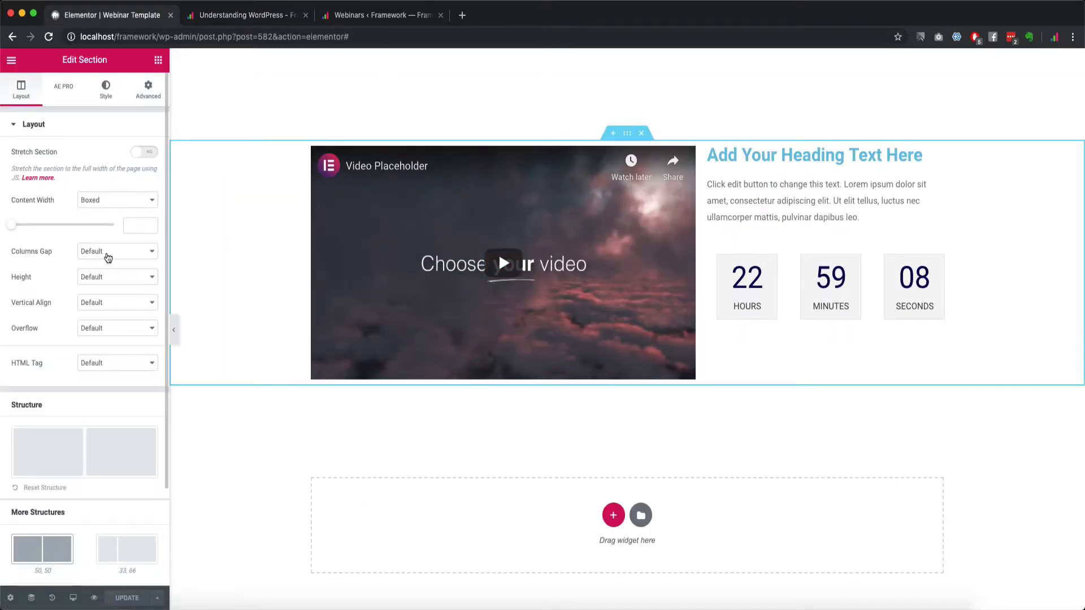
pyautogui.click(108, 258)
pyautogui.click(99, 304)
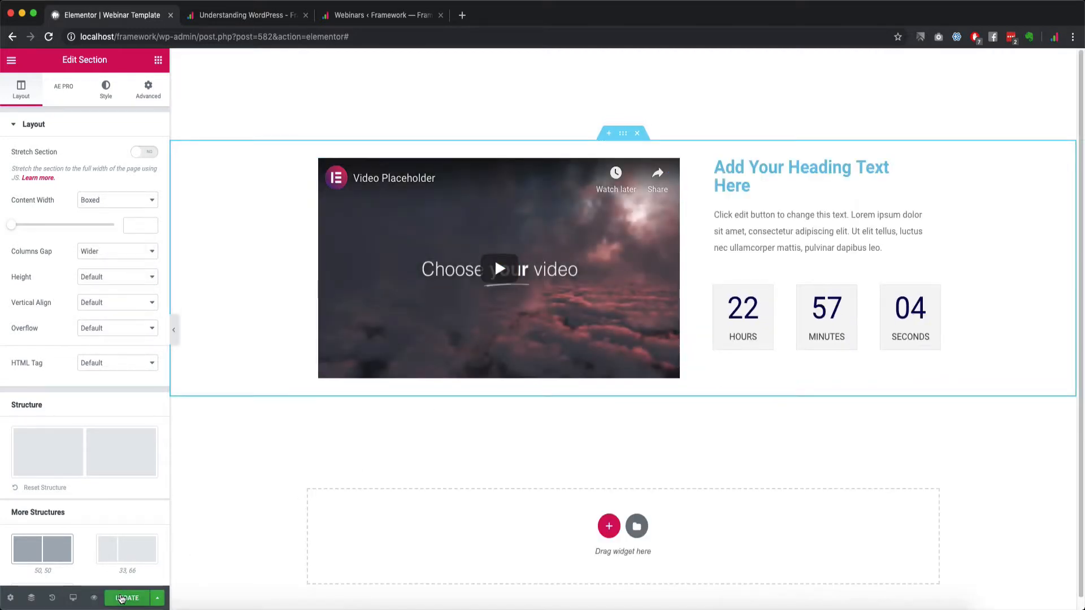
pyautogui.click(244, 15)
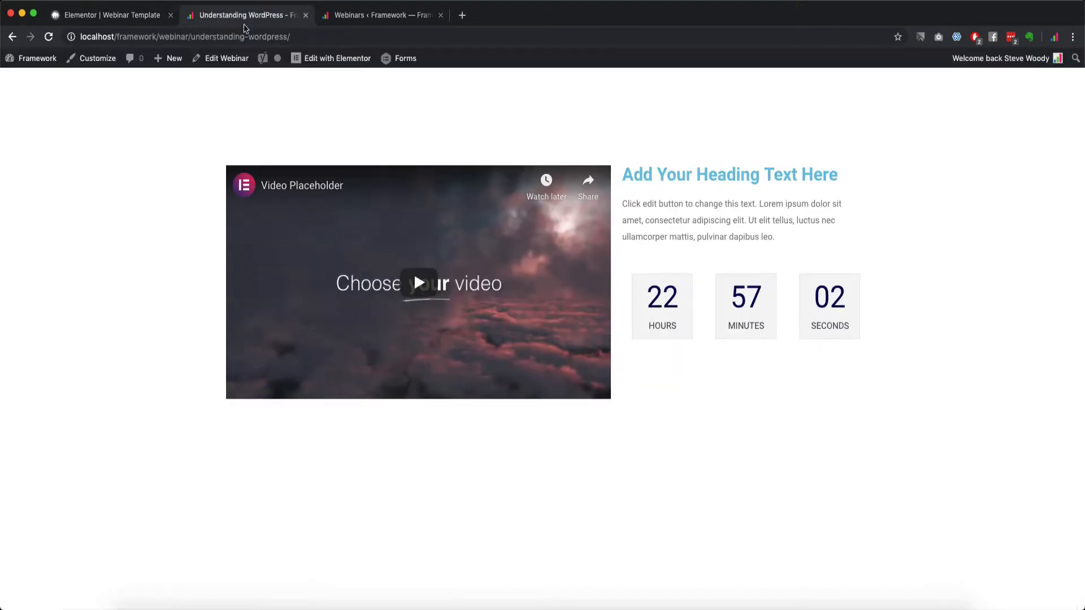
pyautogui.press('super+r')
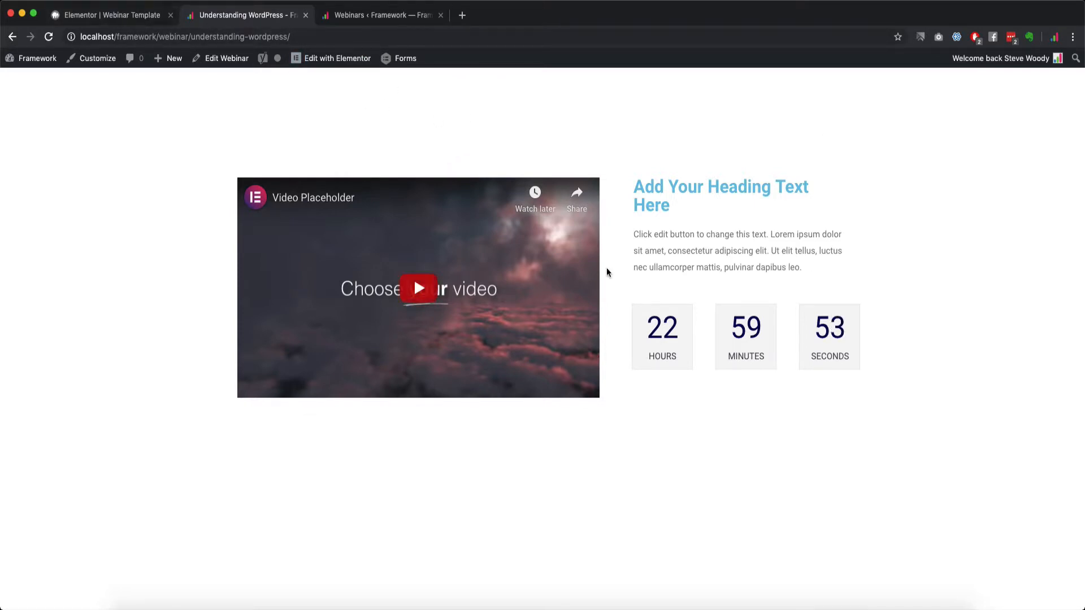
# Open the live page of Webinar 2 in a new browser tab from the Webinars list
pyautogui.click(365, 15)
pyautogui.rightClick(158, 218)
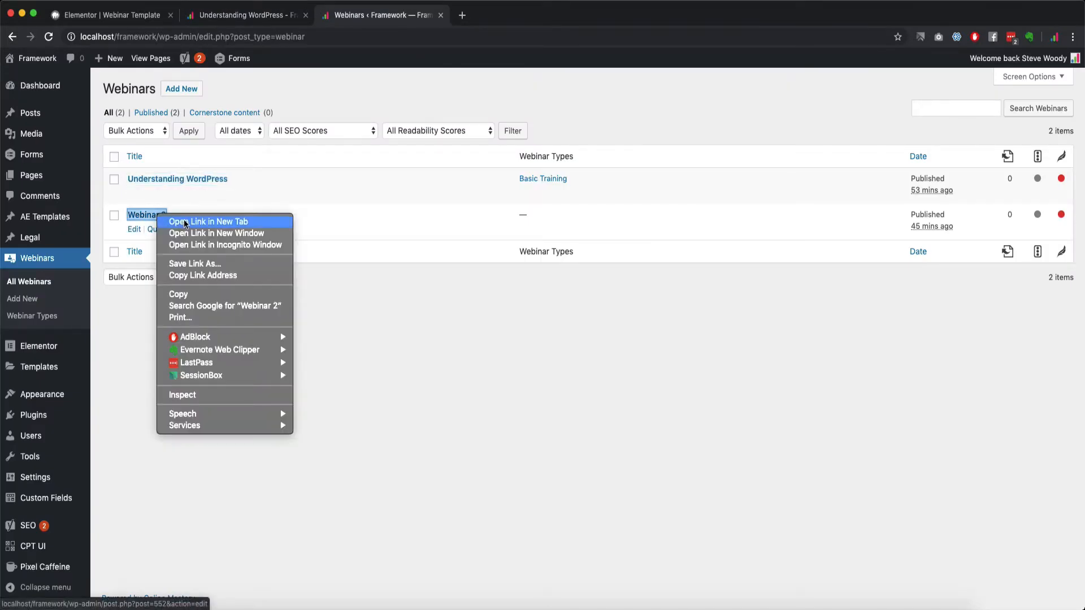
pyautogui.click(362, 289)
pyautogui.rightClick(228, 229)
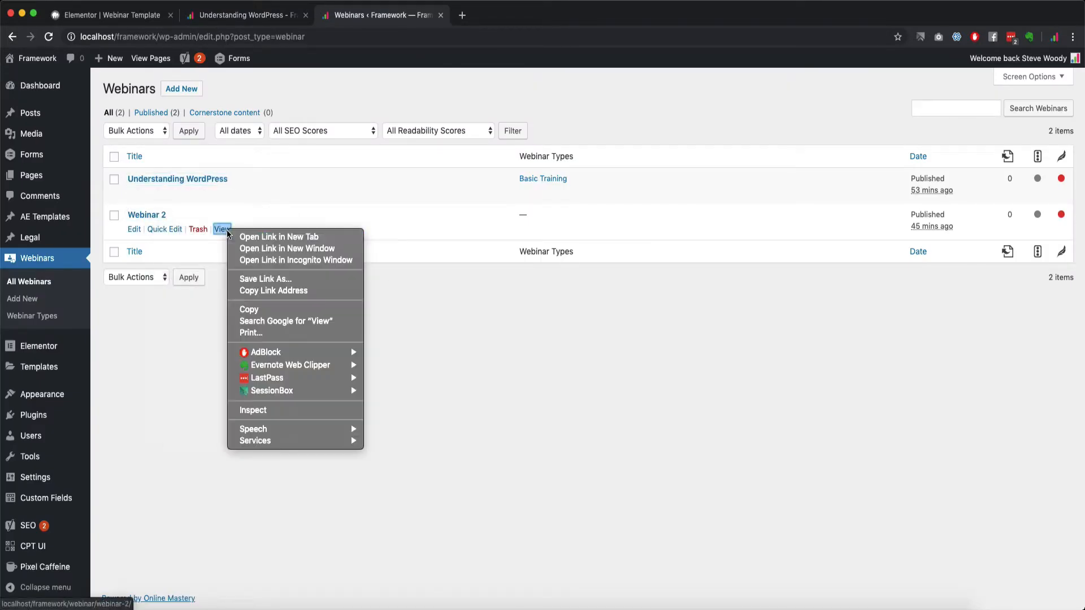
pyautogui.click(242, 236)
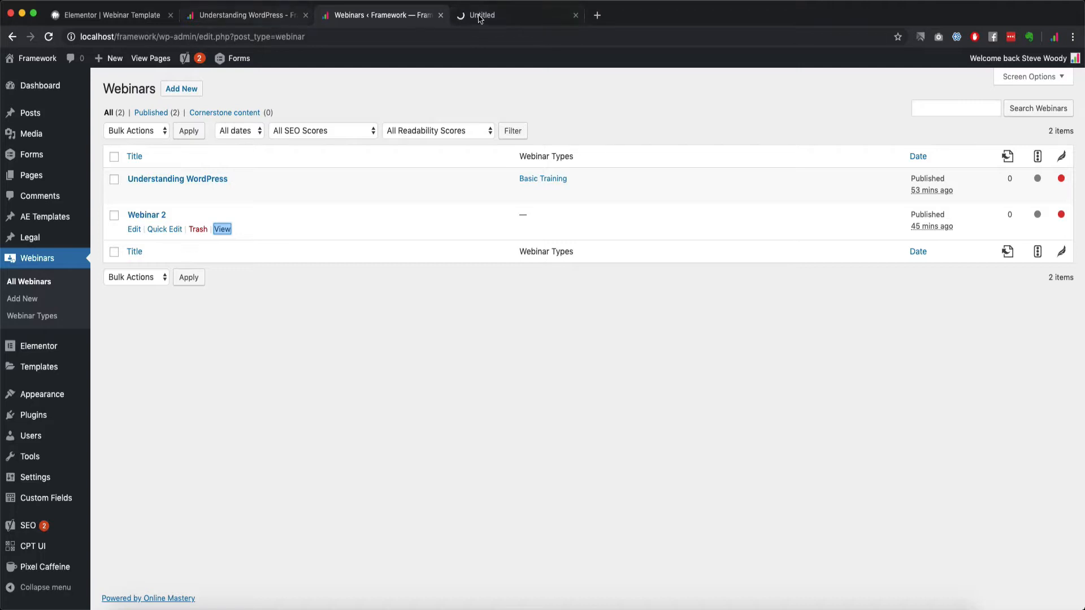
# Place the Understanding WordPress browser tab beside the Webinar 2 tab and compare the two live pages
pyautogui.click(495, 19)
pyautogui.click(412, 18)
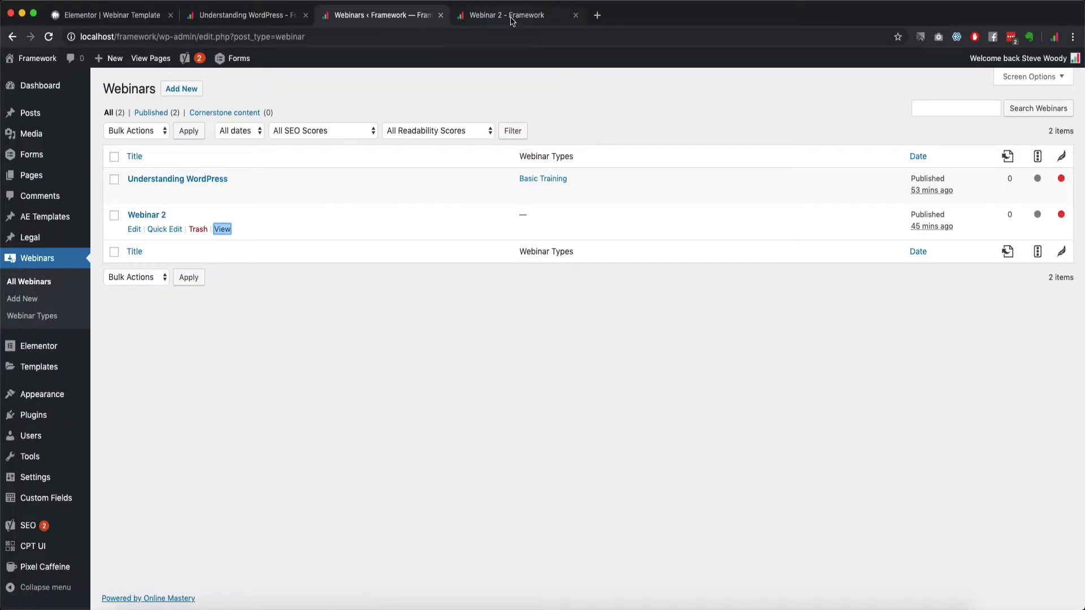
pyautogui.moveTo(286, 17); pyautogui.dragTo(395, 15)
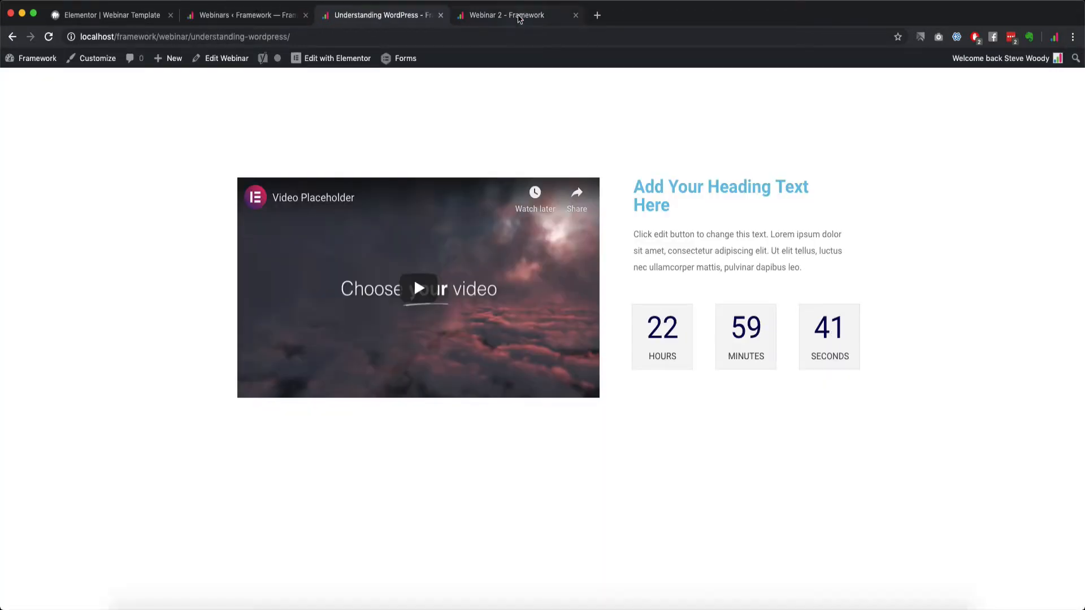
pyautogui.click(520, 19)
pyautogui.click(388, 14)
pyautogui.click(500, 15)
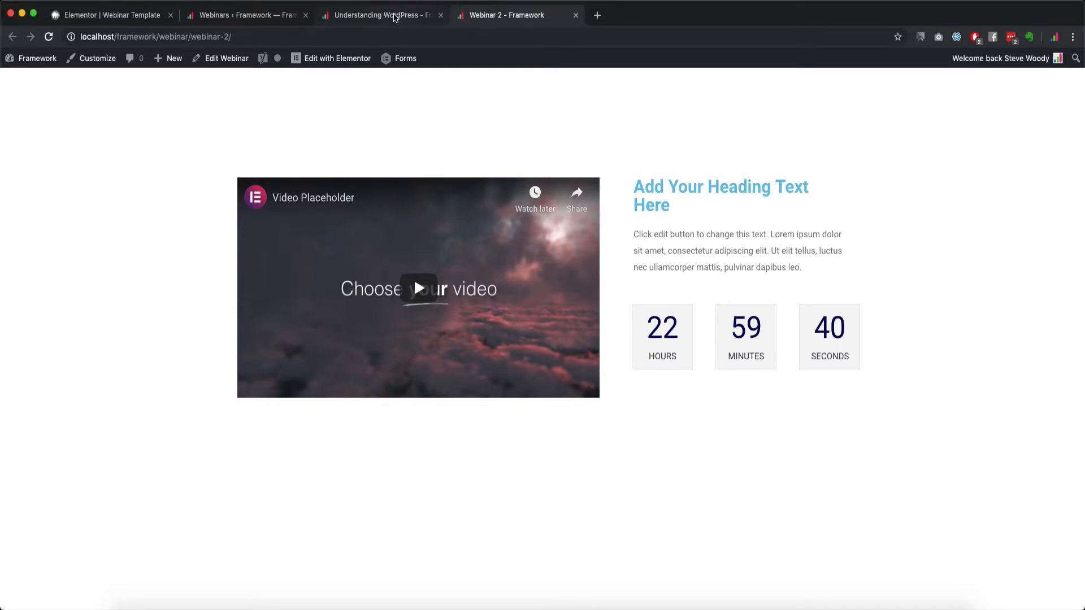
pyautogui.click(388, 14)
# Make the template's heading title dynamic with the Post Title source and update the template
pyautogui.click(111, 17)
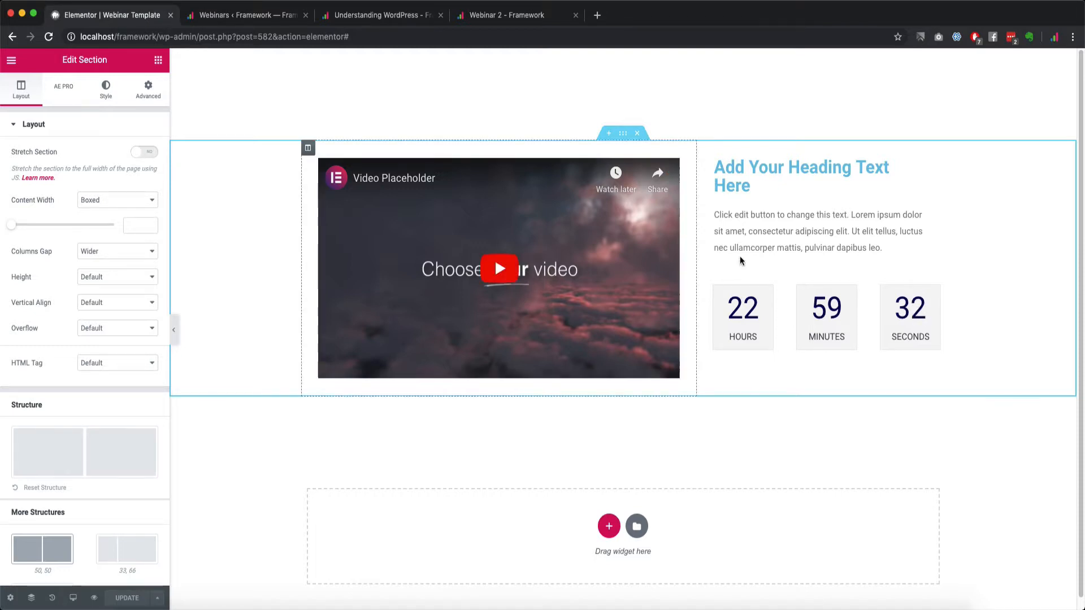
pyautogui.click(764, 170)
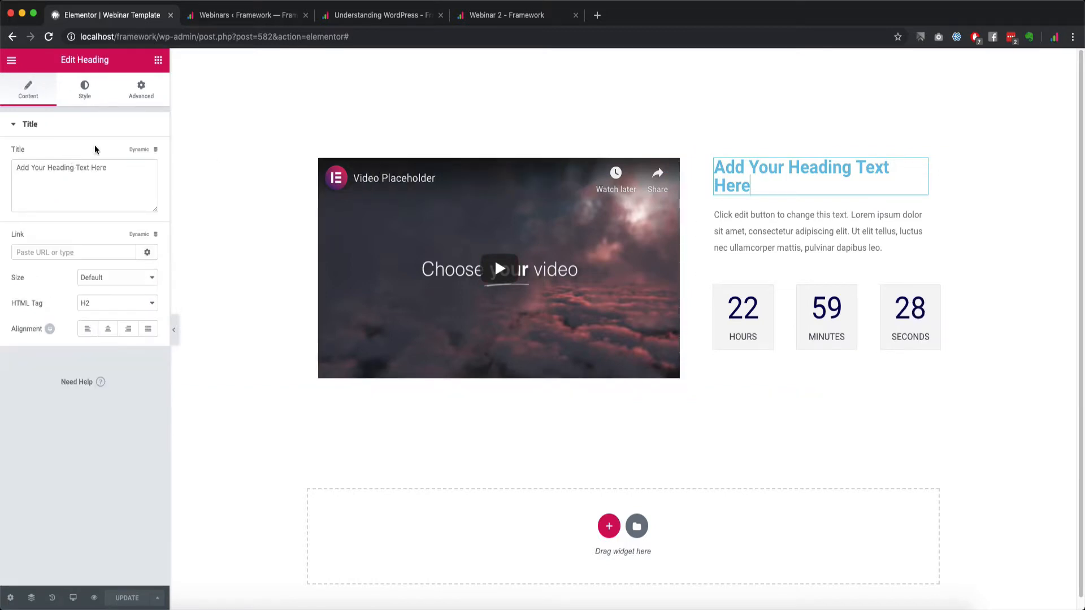
pyautogui.click(140, 151)
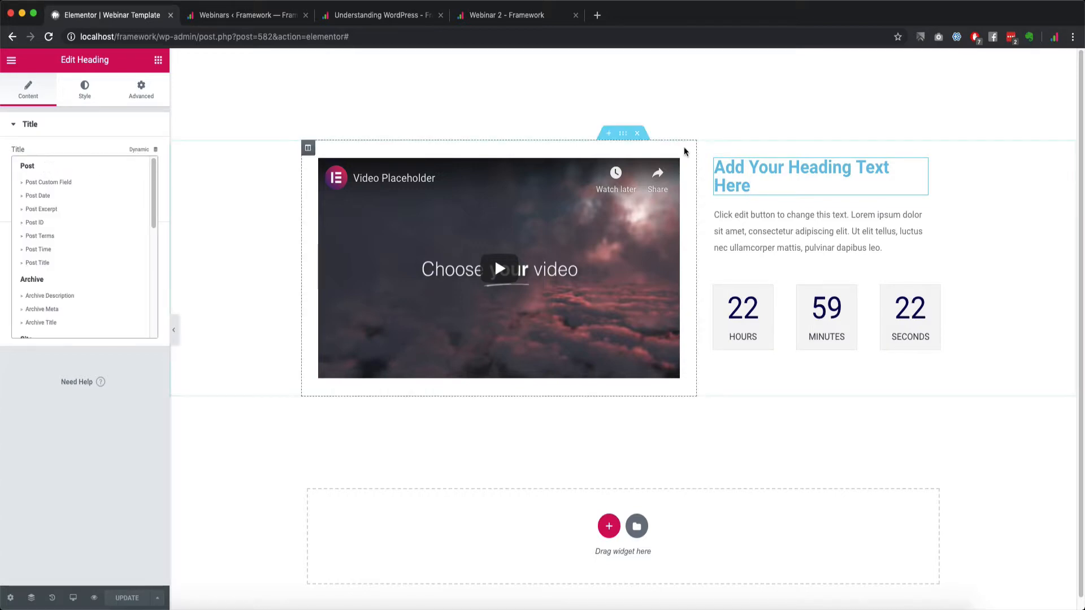
pyautogui.click(45, 263)
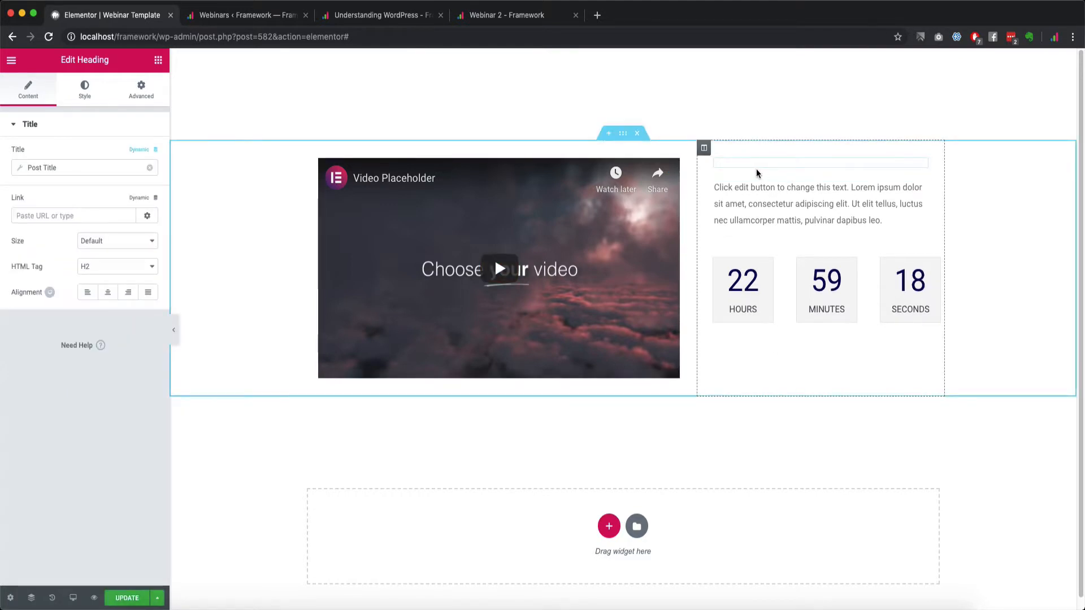
pyautogui.click(111, 600)
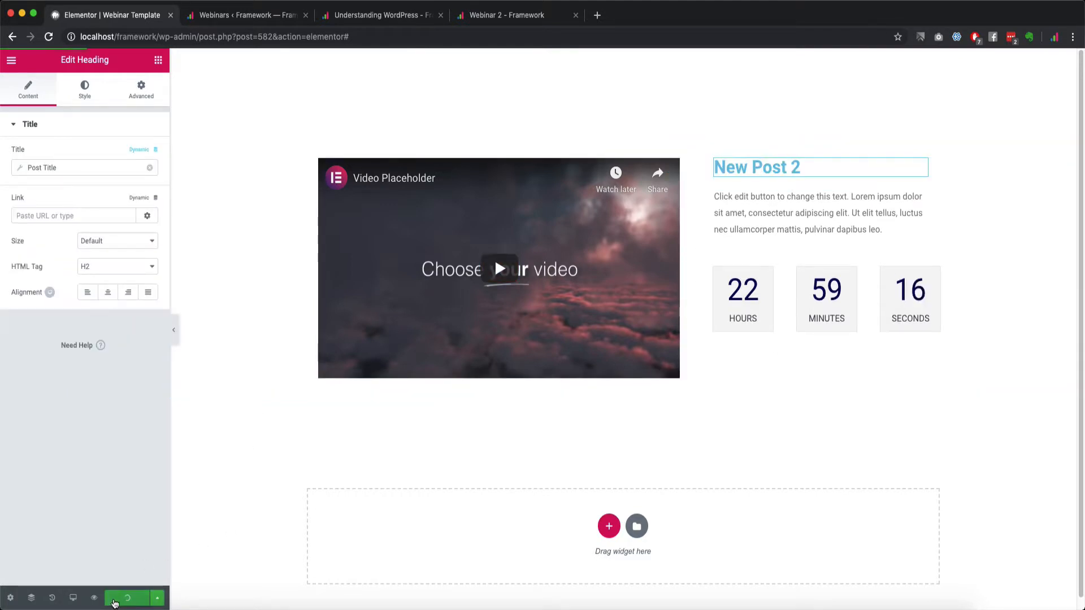
# Reload the live Understanding WordPress and Webinar 2 pages and compare the heading shown on each
pyautogui.click(390, 15)
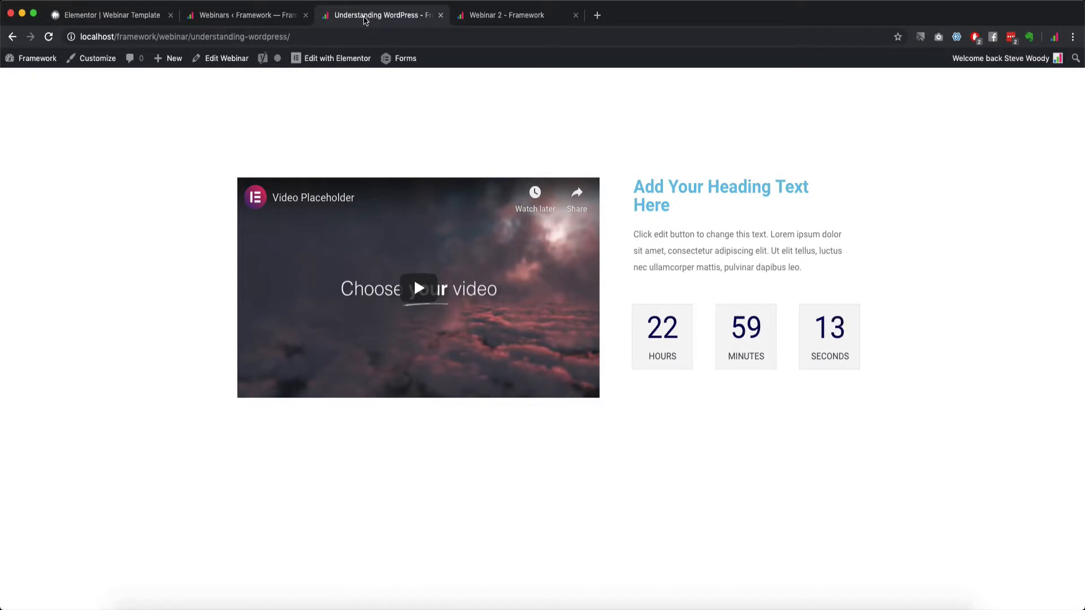
pyautogui.click(48, 38)
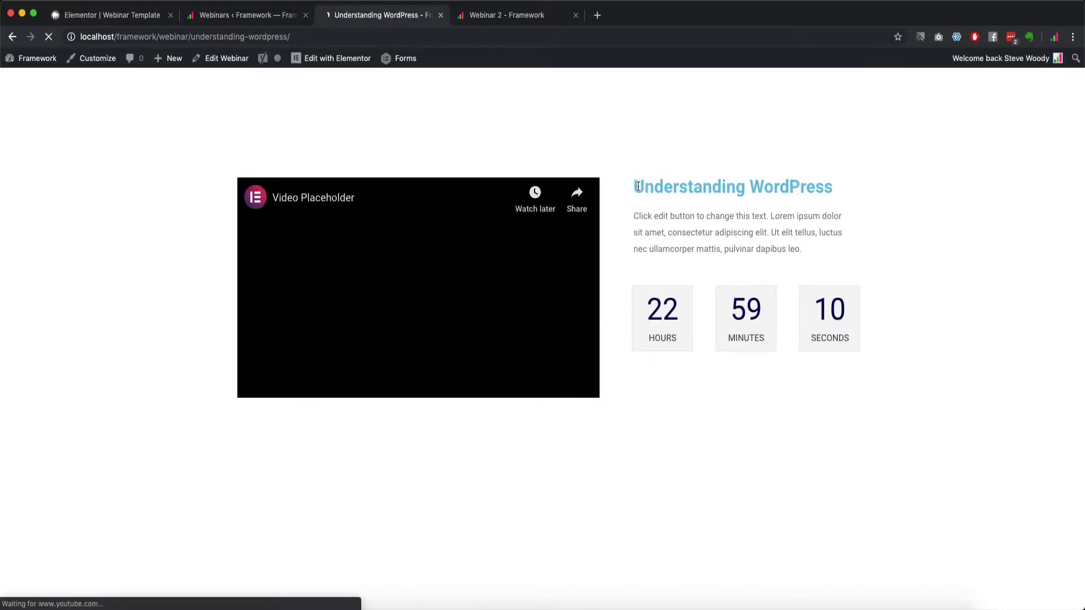
pyautogui.moveTo(638, 186); pyautogui.dragTo(847, 192)
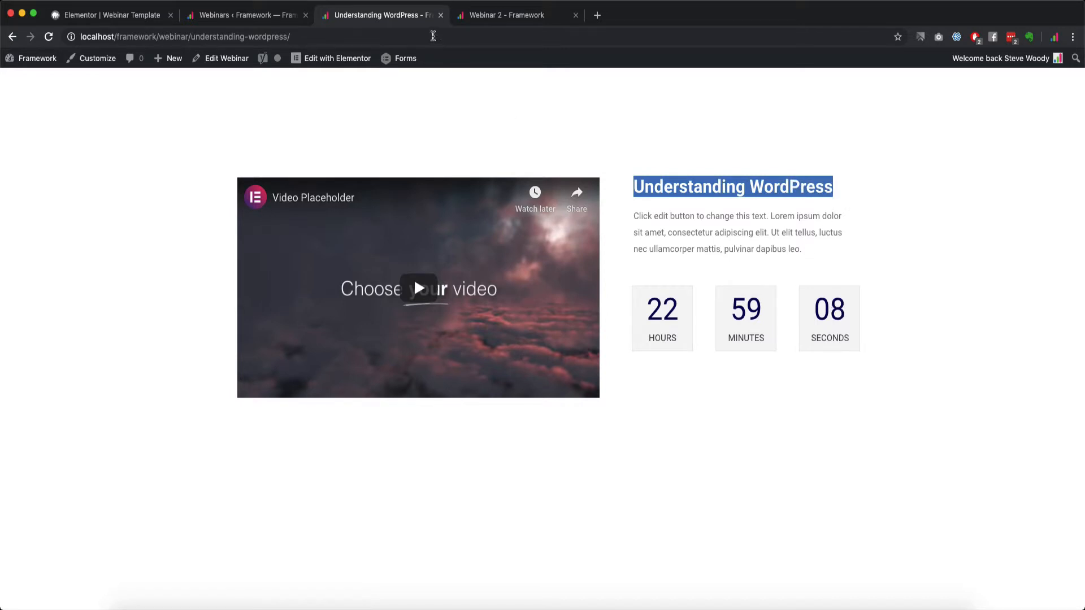
pyautogui.click(491, 17)
pyautogui.click(48, 37)
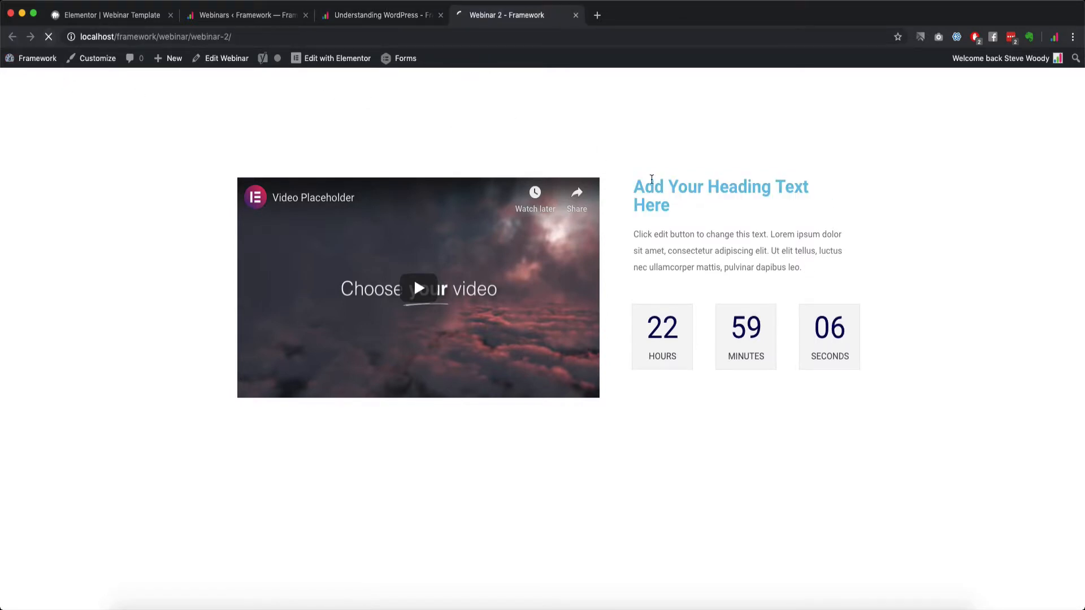
pyautogui.moveTo(635, 187); pyautogui.dragTo(711, 215)
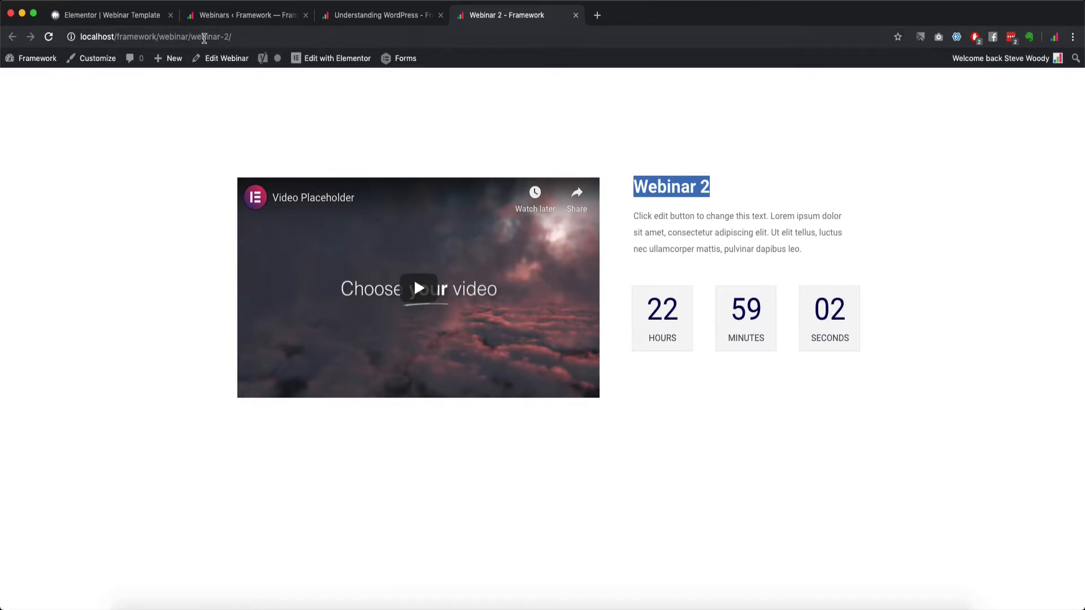
pyautogui.click(752, 154)
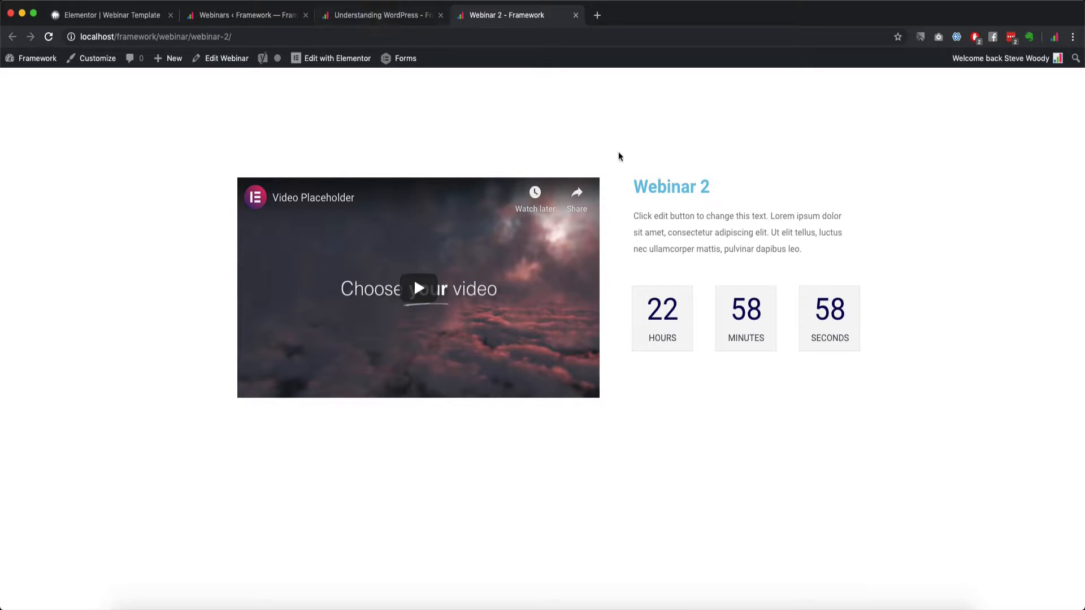
pyautogui.click(378, 20)
pyautogui.click(498, 17)
pyautogui.click(374, 17)
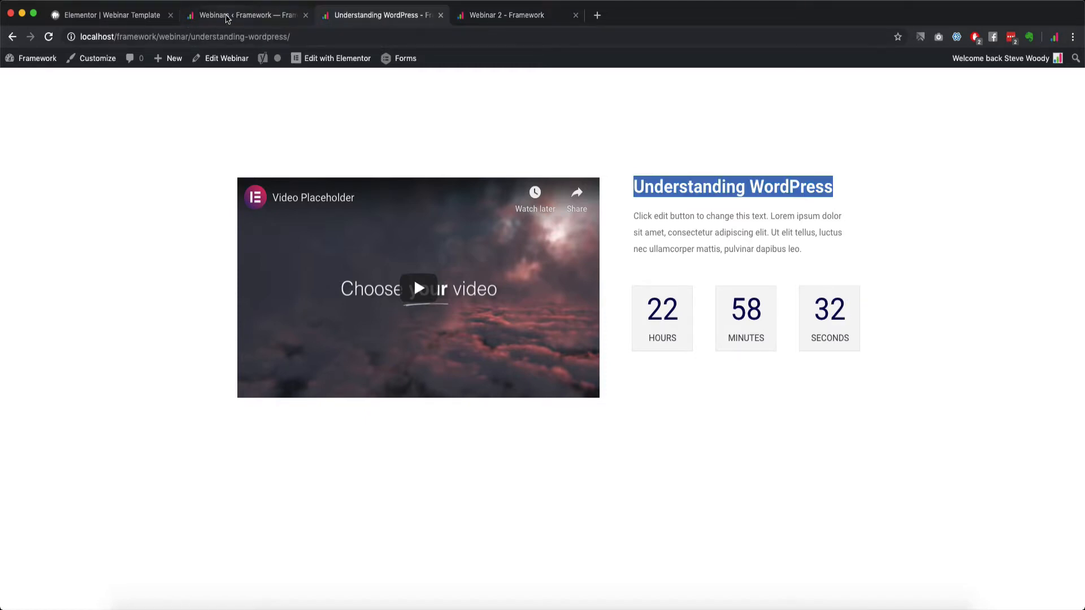
# Return to the Webinar Template in the editor and close the Webinars list's browser tab
pyautogui.click(232, 16)
pyautogui.click(106, 18)
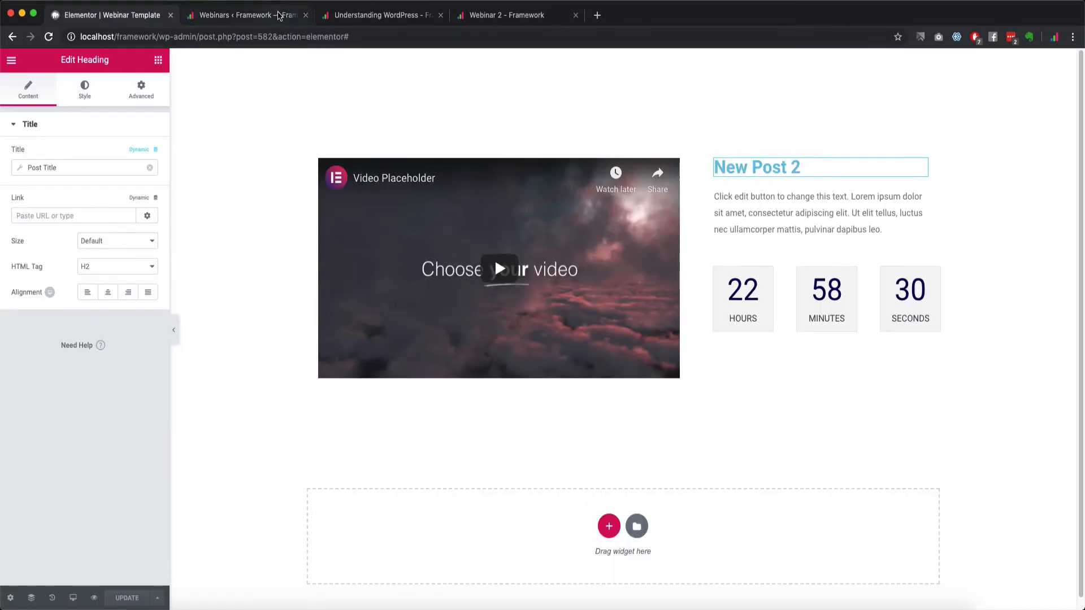
pyautogui.click(306, 15)
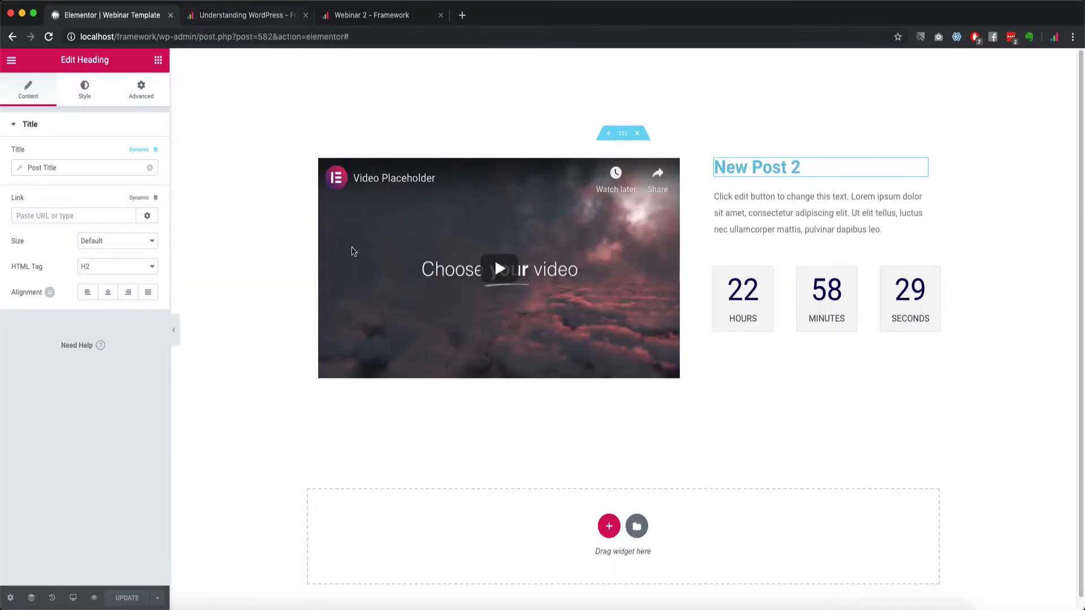
# Make the text below the heading dynamic, using an ACF Field with the key Introduction
pyautogui.click(829, 205)
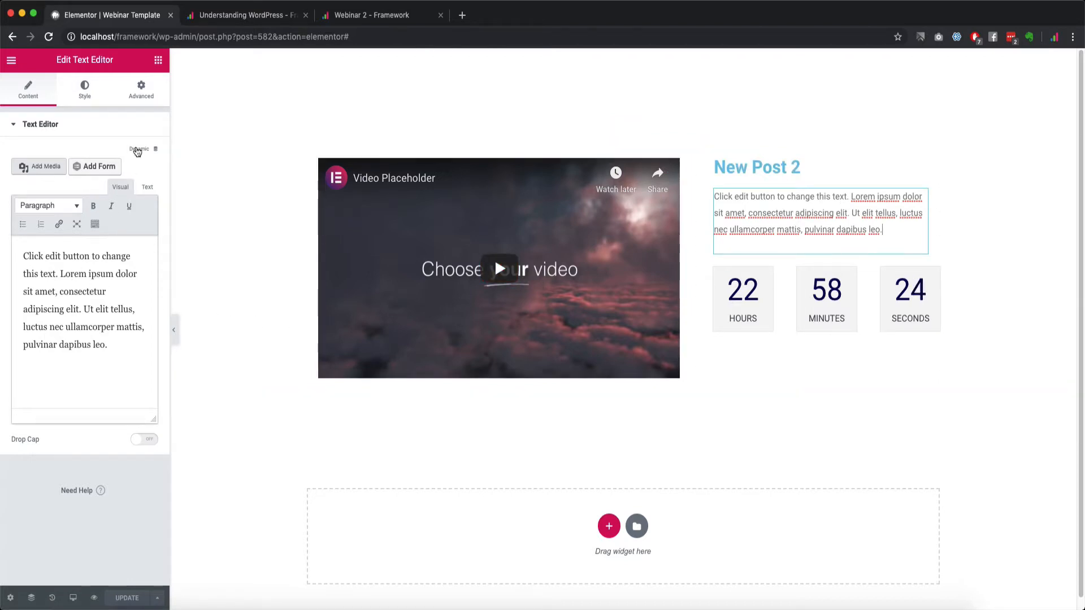
pyautogui.click(142, 150)
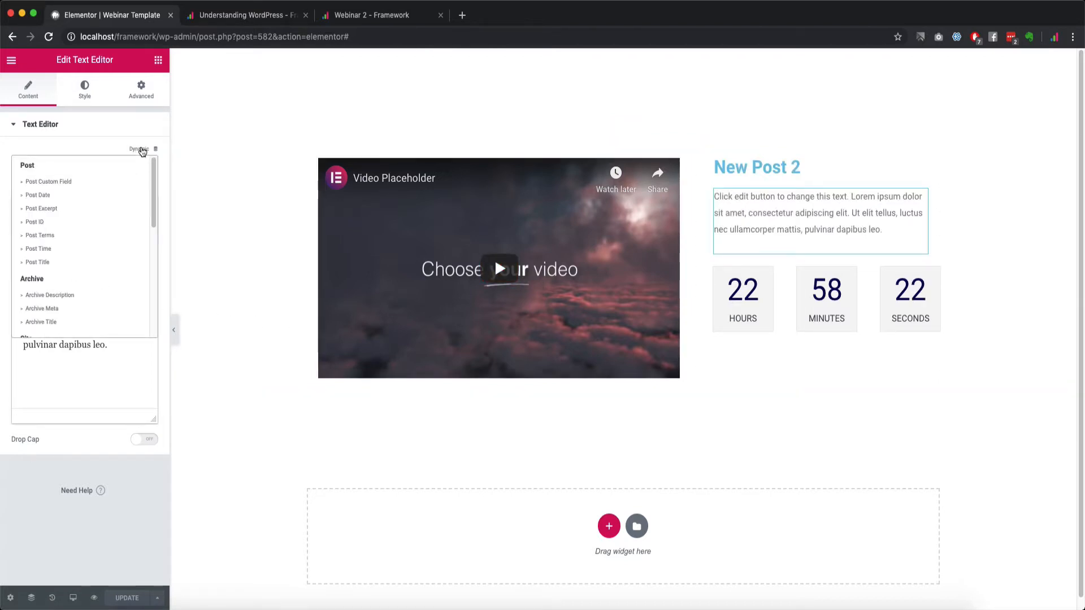
pyautogui.scroll(-5, 69, 276)
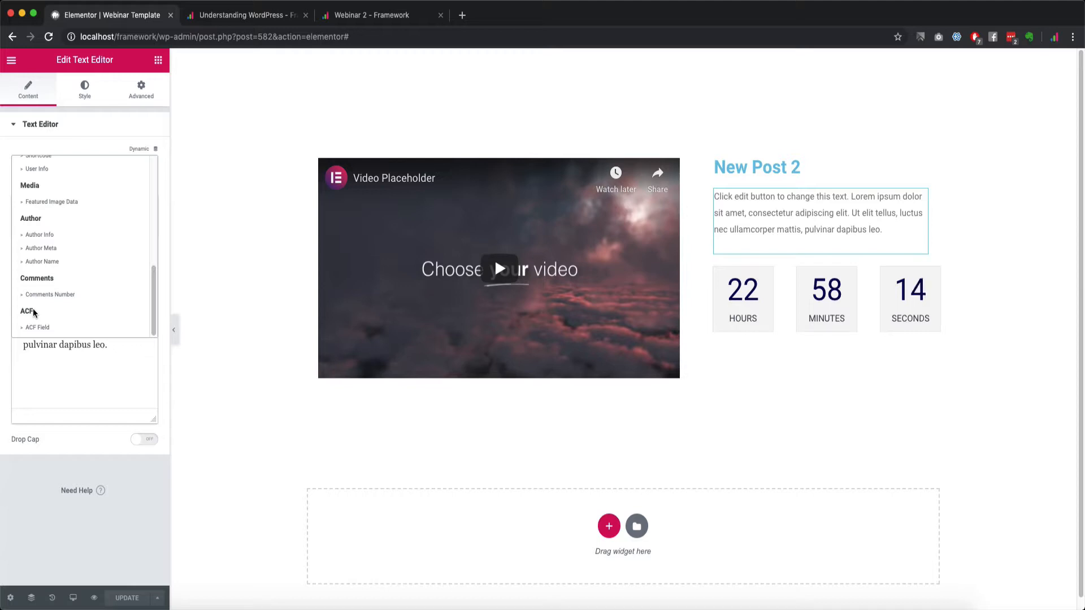
pyautogui.click(37, 329)
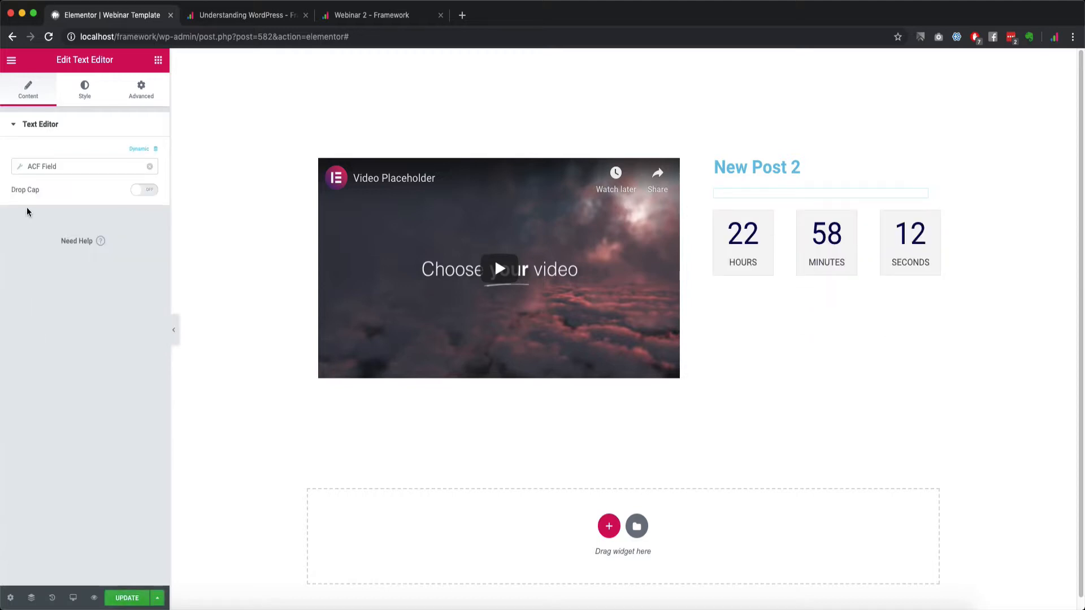
pyautogui.click(42, 166)
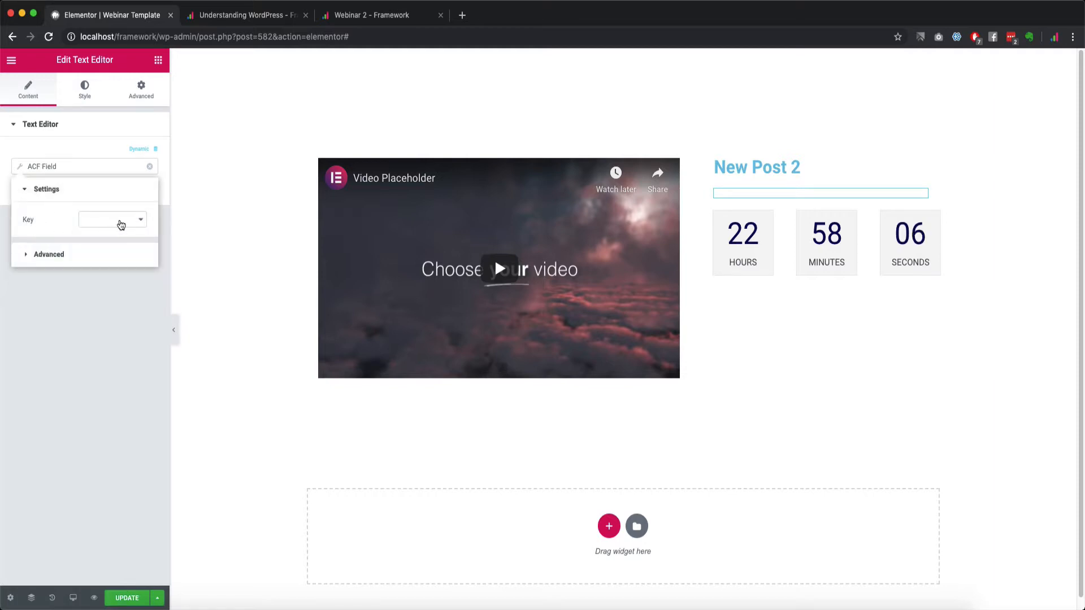
pyautogui.click(91, 223)
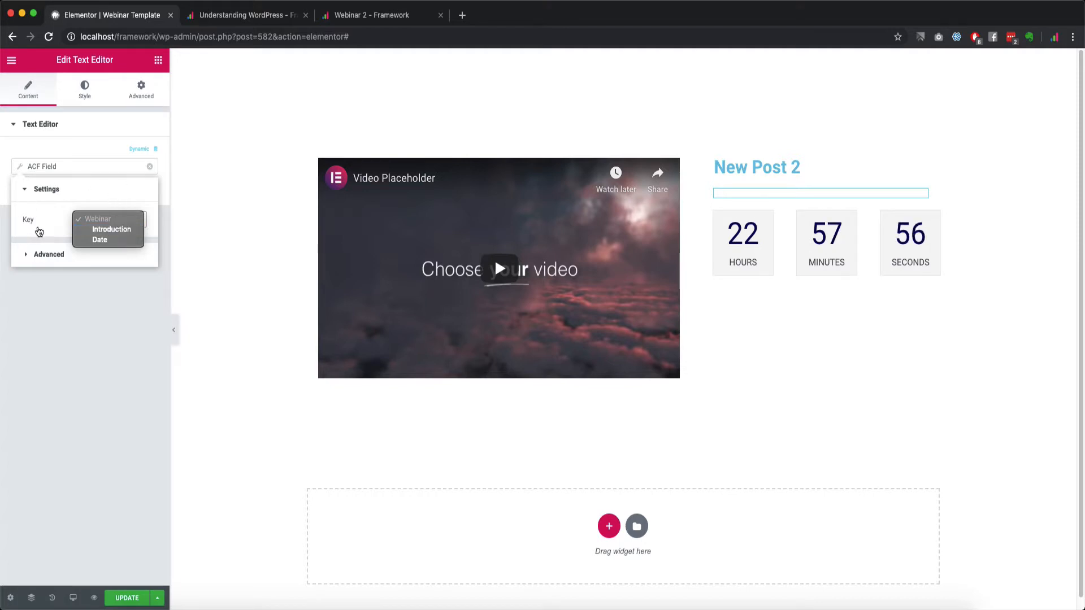
pyautogui.click(113, 230)
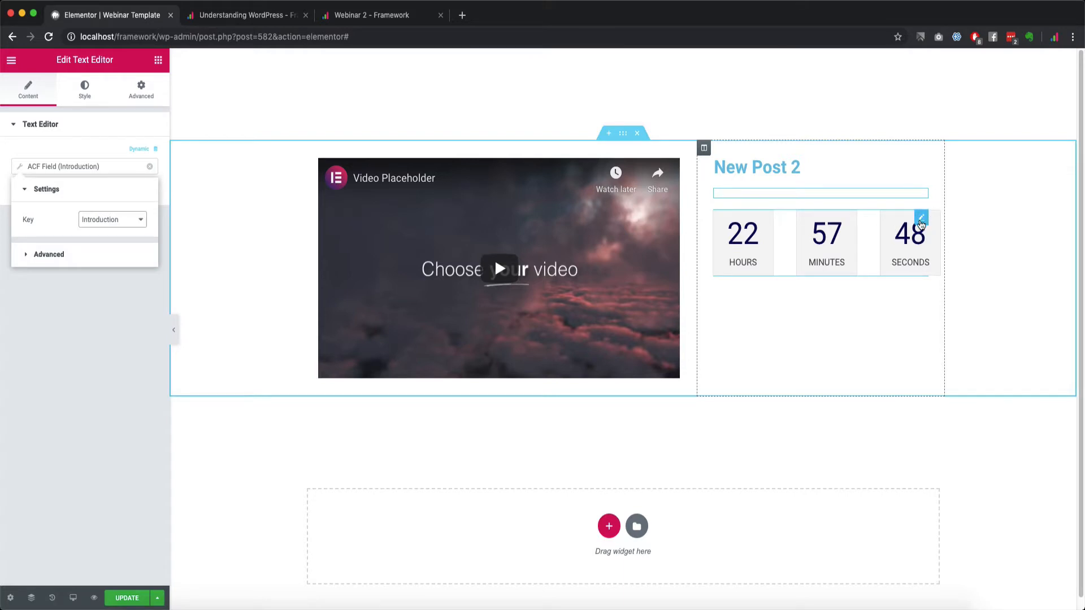
# Delete the countdown timer widget from the webinar template
pyautogui.click(760, 263)
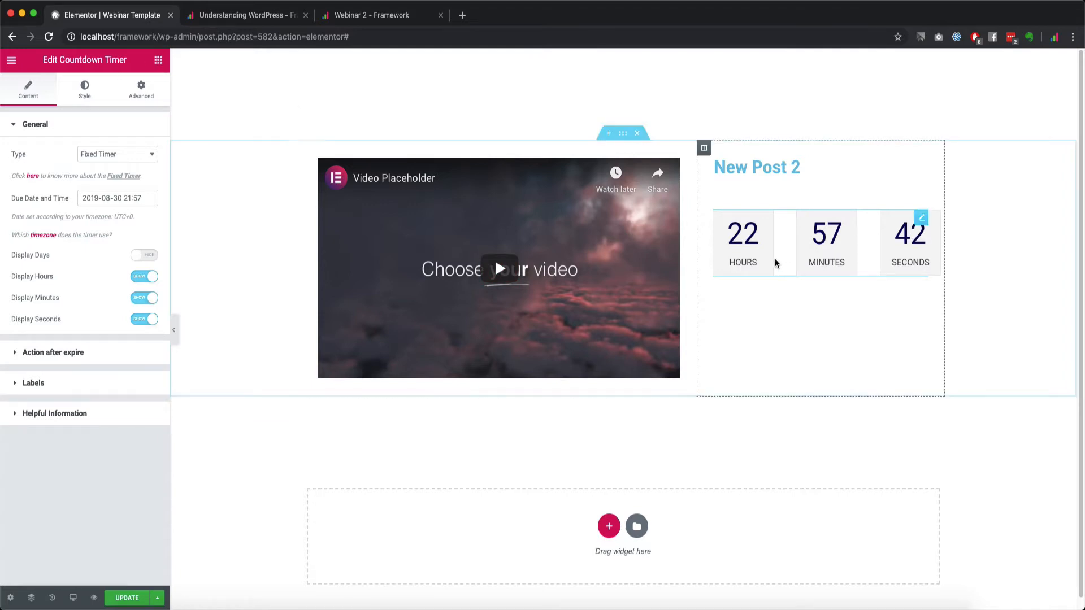
pyautogui.rightClick(922, 221)
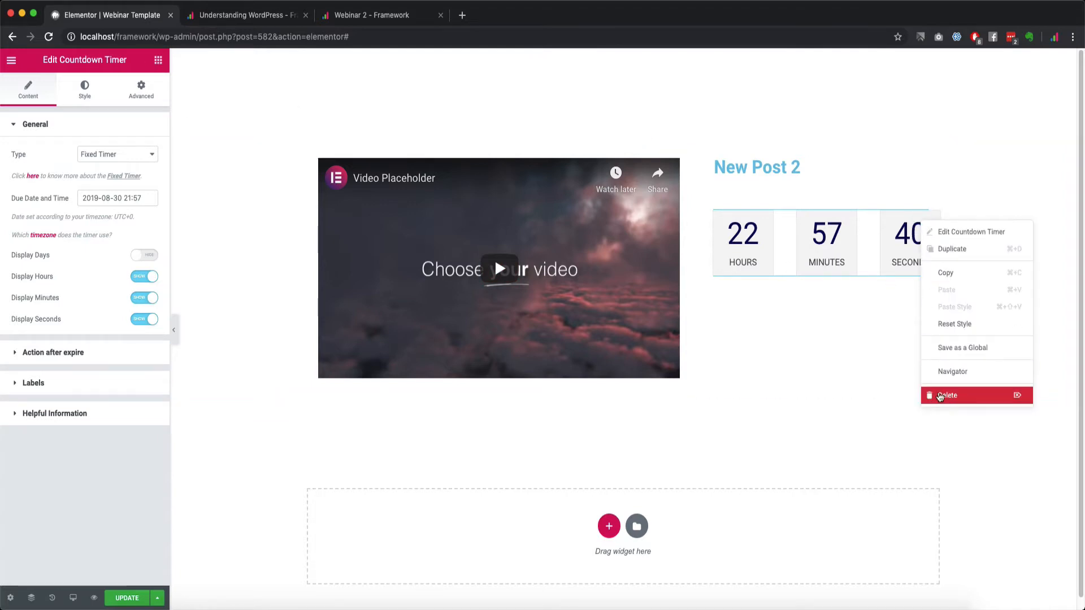
pyautogui.click(944, 395)
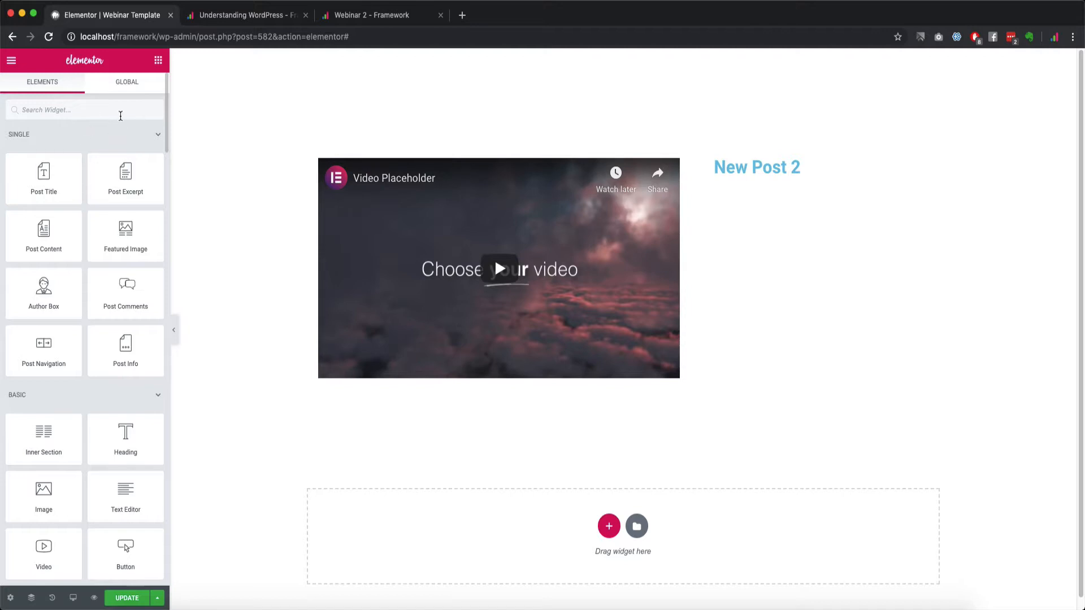
# Duplicate the introduction text widget below the heading in the webinar template
pyautogui.click(769, 192)
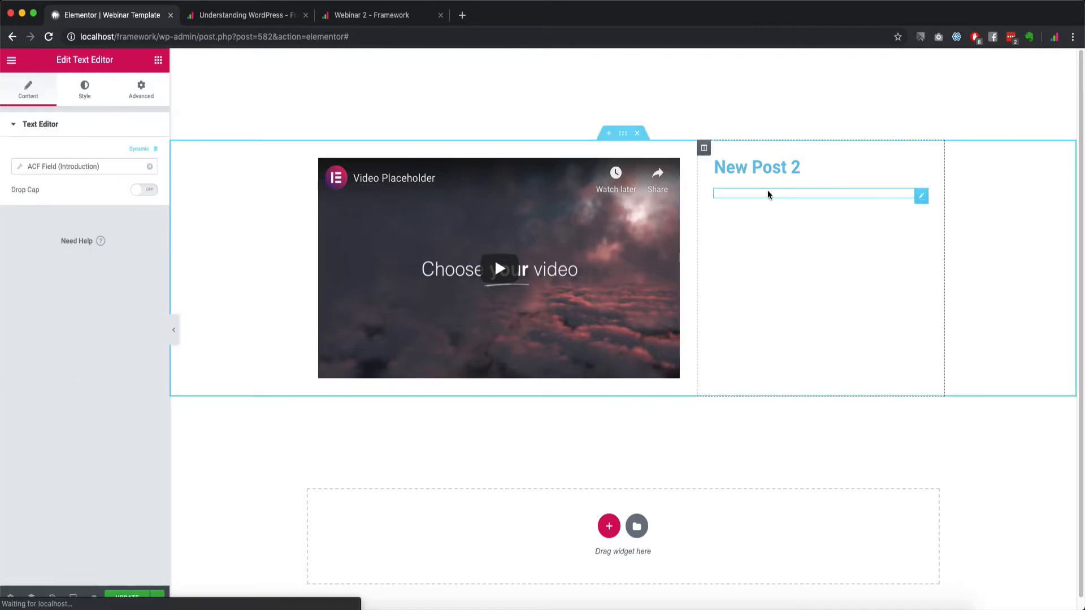
pyautogui.rightClick(768, 191)
pyautogui.click(796, 220)
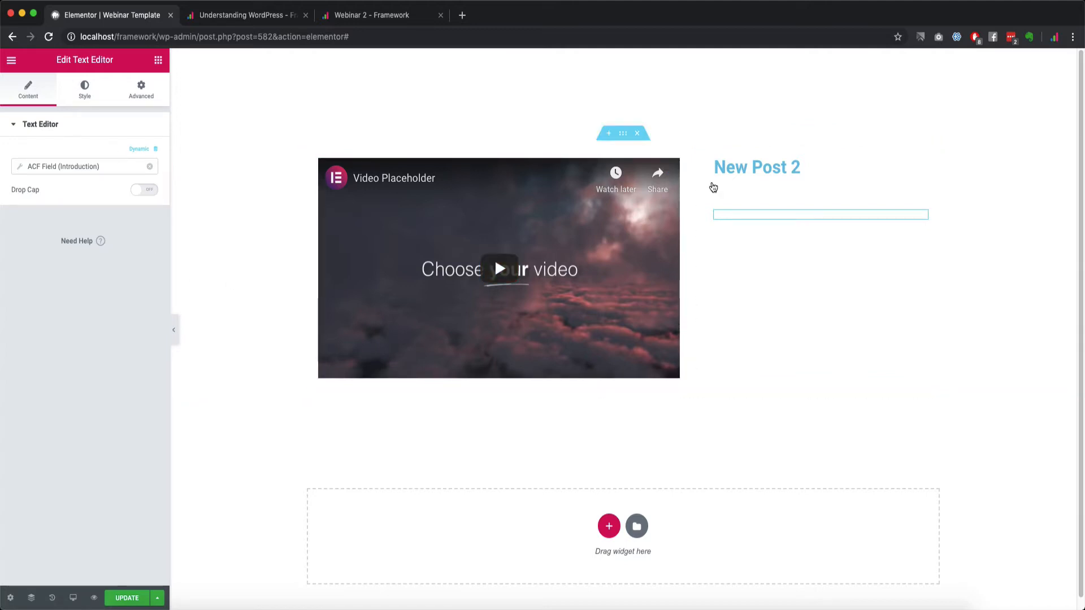
# Change the duplicated text widget's ACF Field key to Date and update the template
pyautogui.click(63, 167)
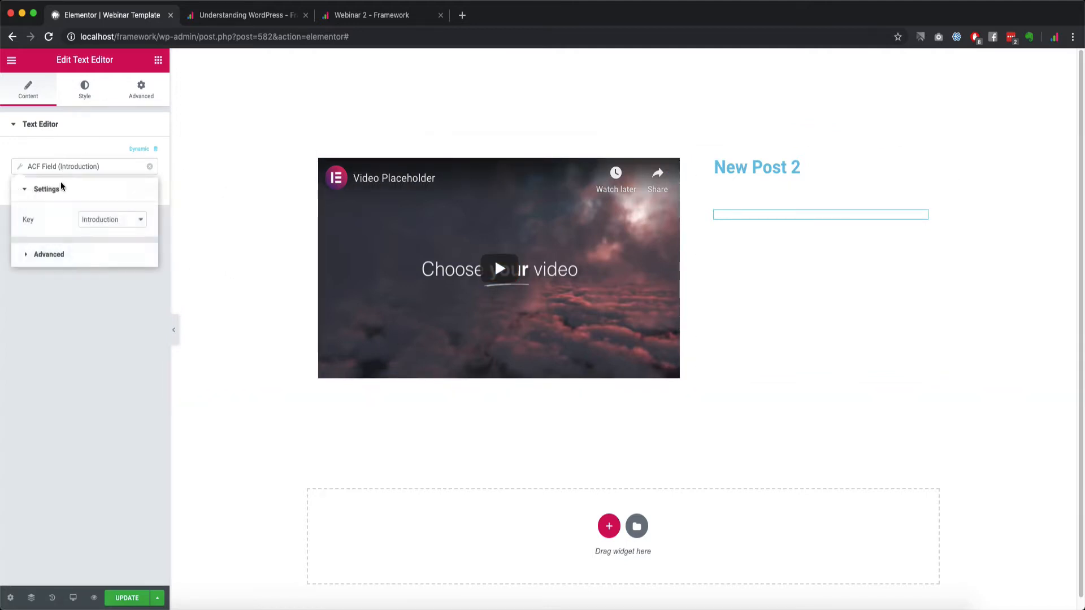
pyautogui.click(112, 220)
pyautogui.click(91, 229)
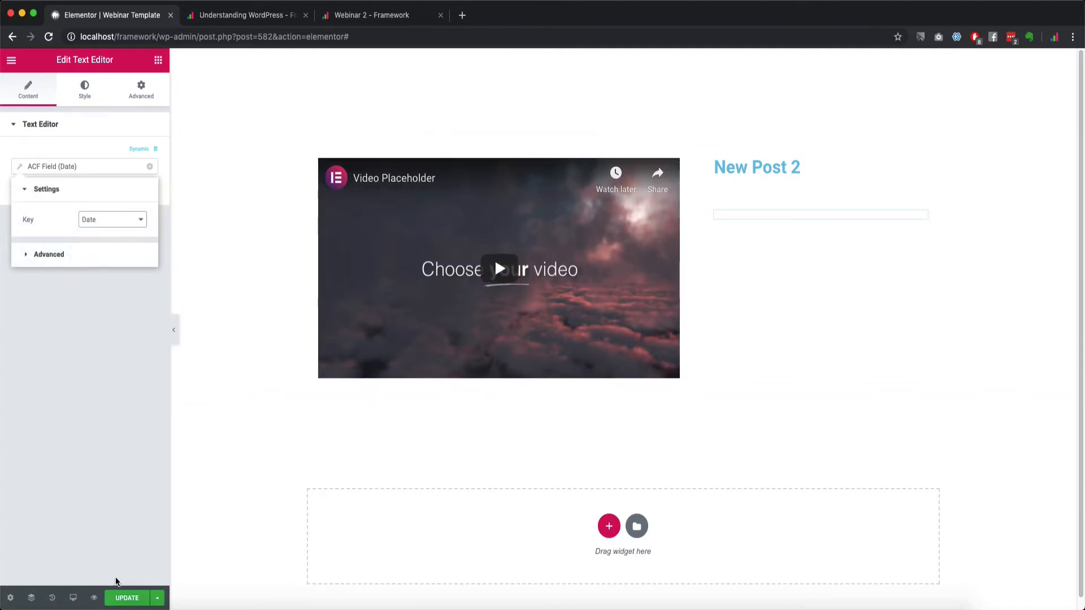
pyautogui.click(119, 598)
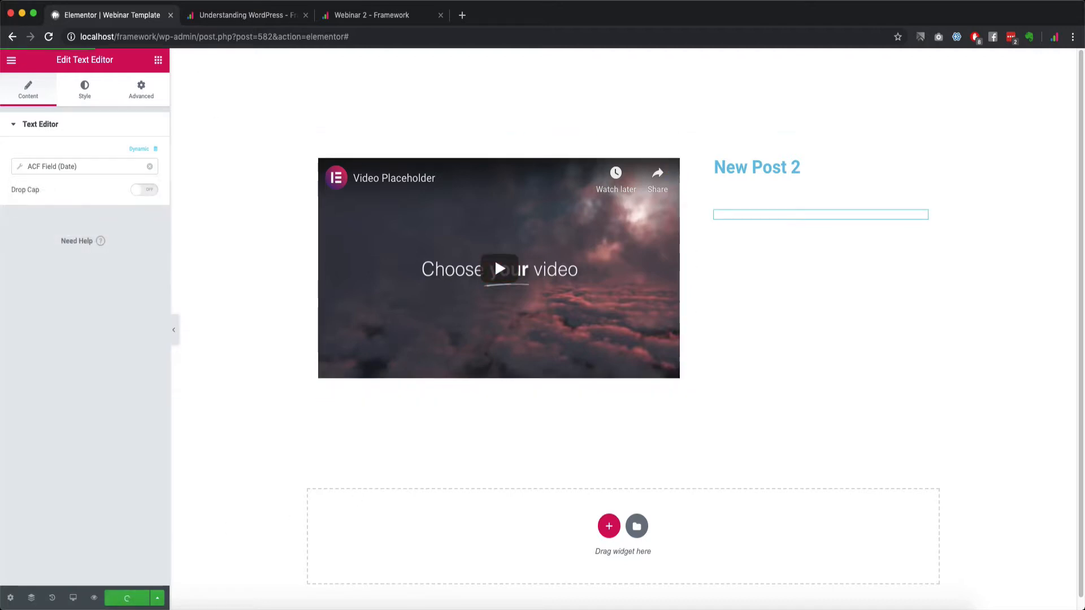
# Reload the live Understanding WordPress page, check the date below the introduction text, and return to the template editor
pyautogui.click(232, 15)
pyautogui.click(48, 37)
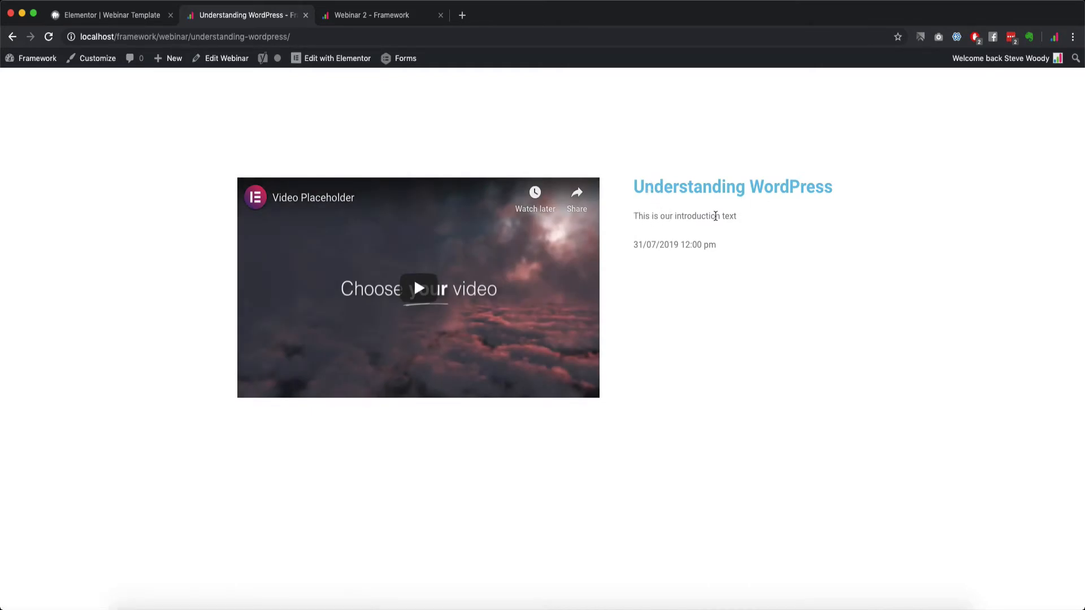
pyautogui.moveTo(727, 251); pyautogui.dragTo(635, 249)
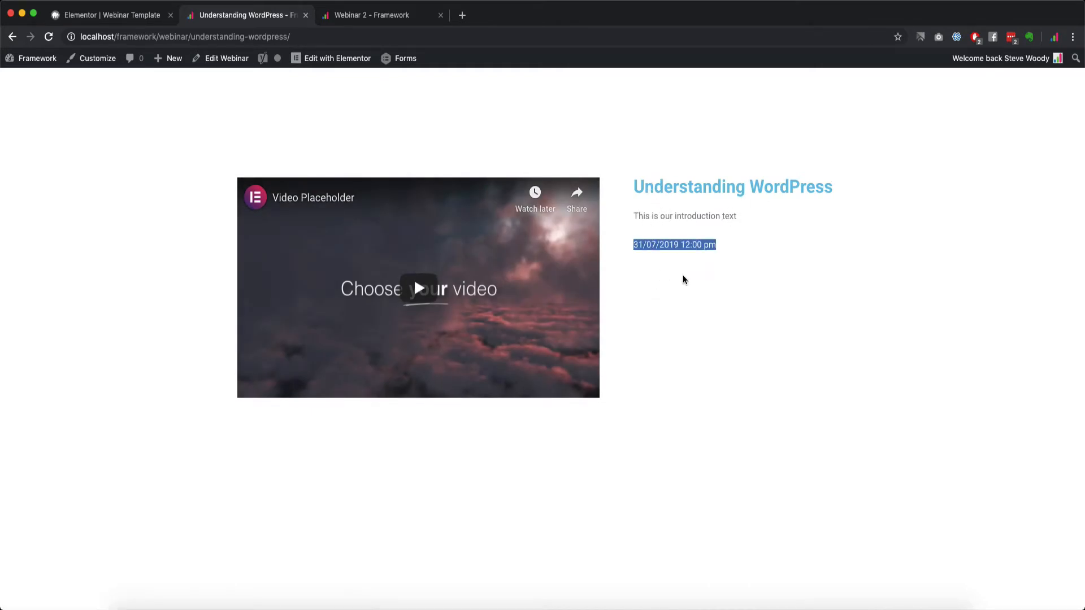
pyautogui.click(109, 14)
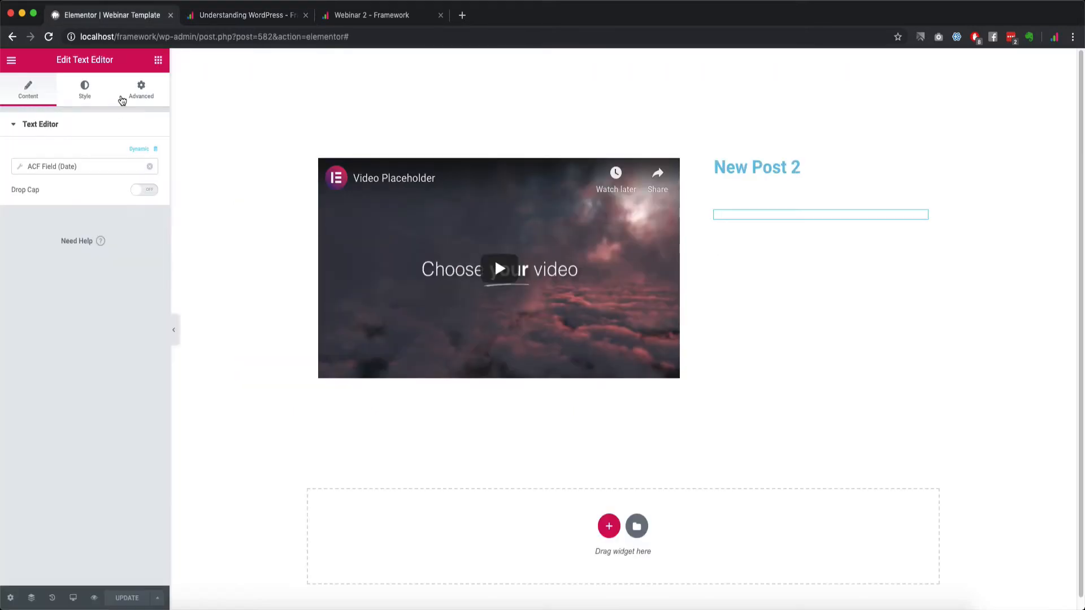
# Try to add a Button widget below the heading, declining the icon library upgrade
pyautogui.click(159, 61)
pyautogui.write('bu')
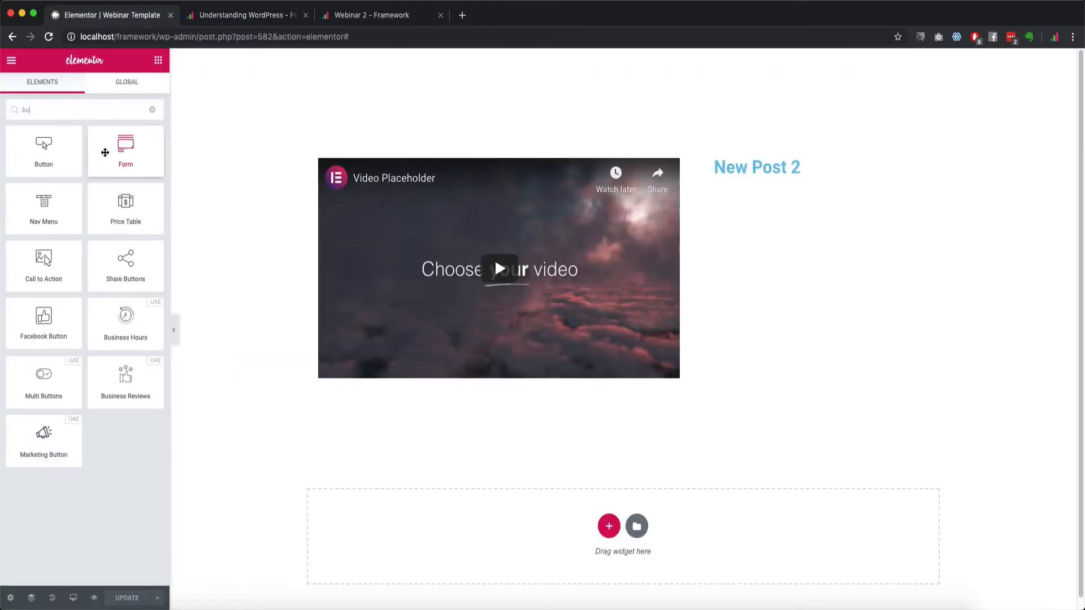
pyautogui.moveTo(41, 159); pyautogui.dragTo(761, 199)
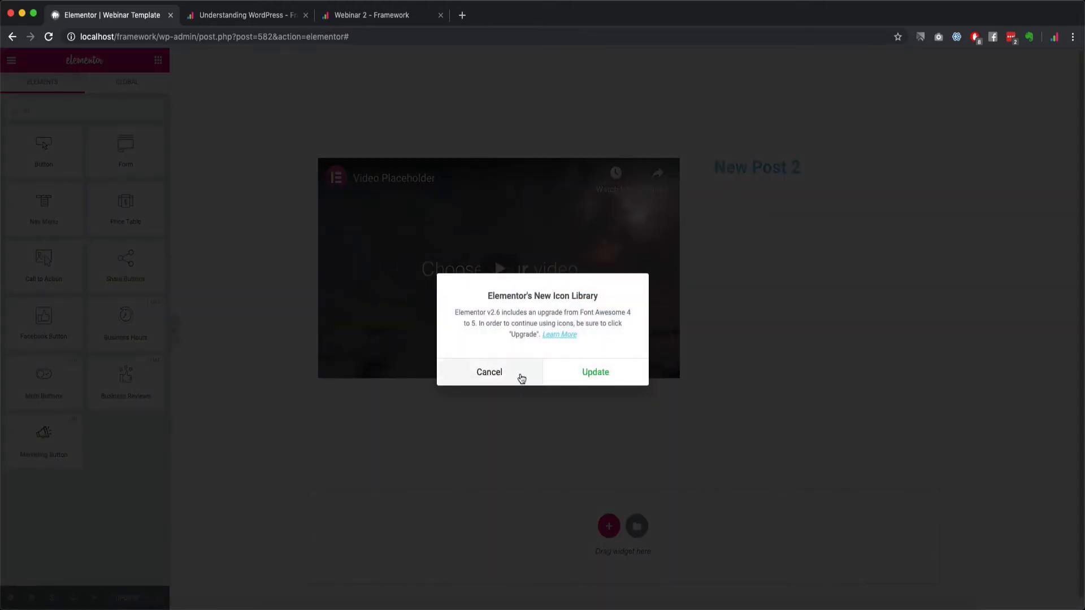
pyautogui.click(489, 372)
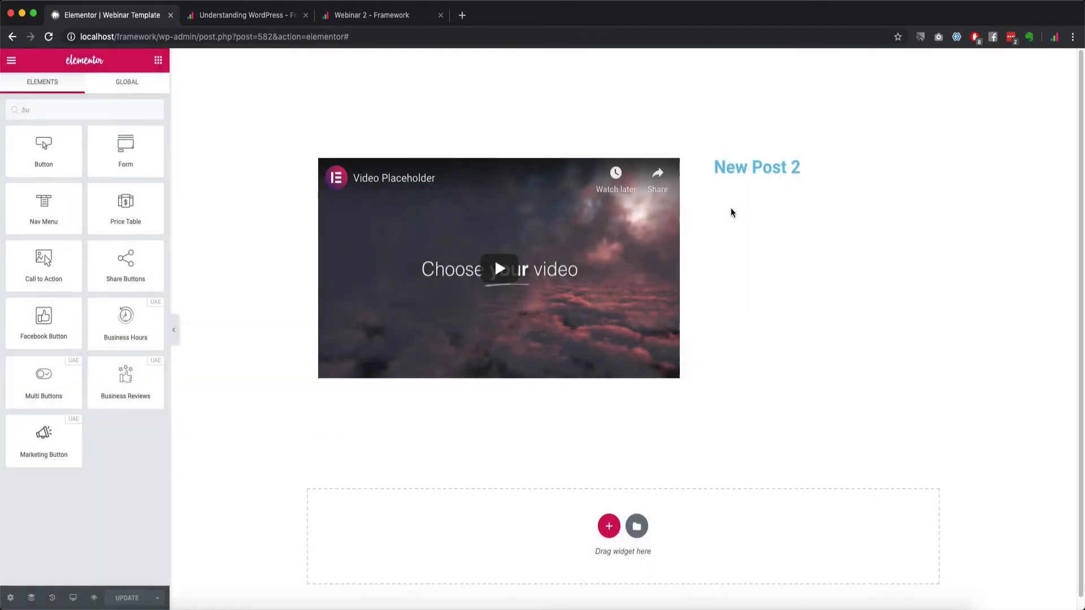
# Attempt to add the Button widget again, accept the icon library upgrade, and migrate the site to Font Awesome 5
pyautogui.moveTo(45, 149); pyautogui.dragTo(770, 173)
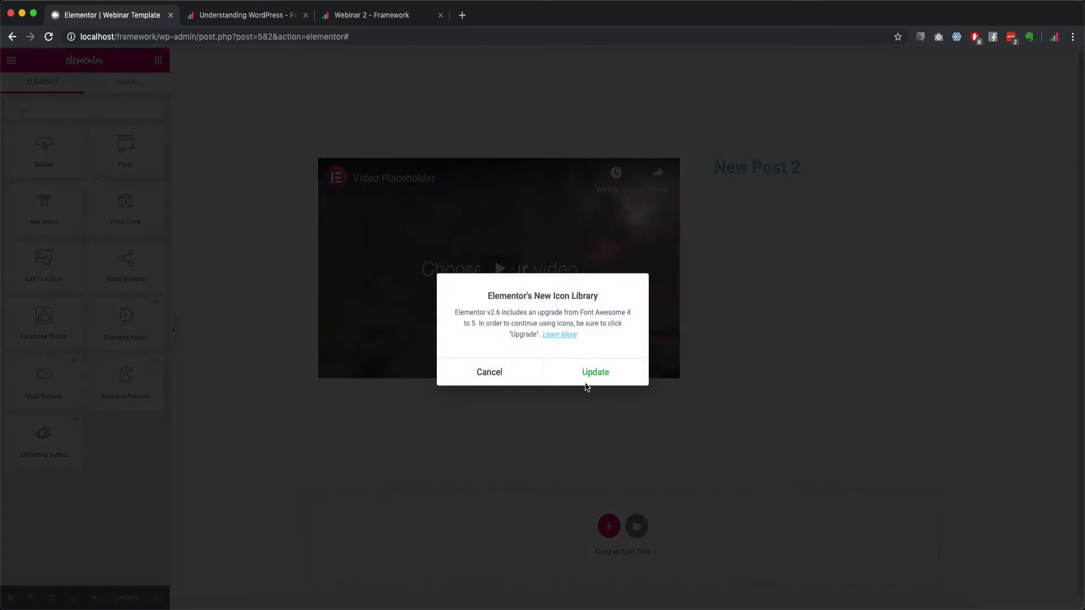
pyautogui.click(589, 376)
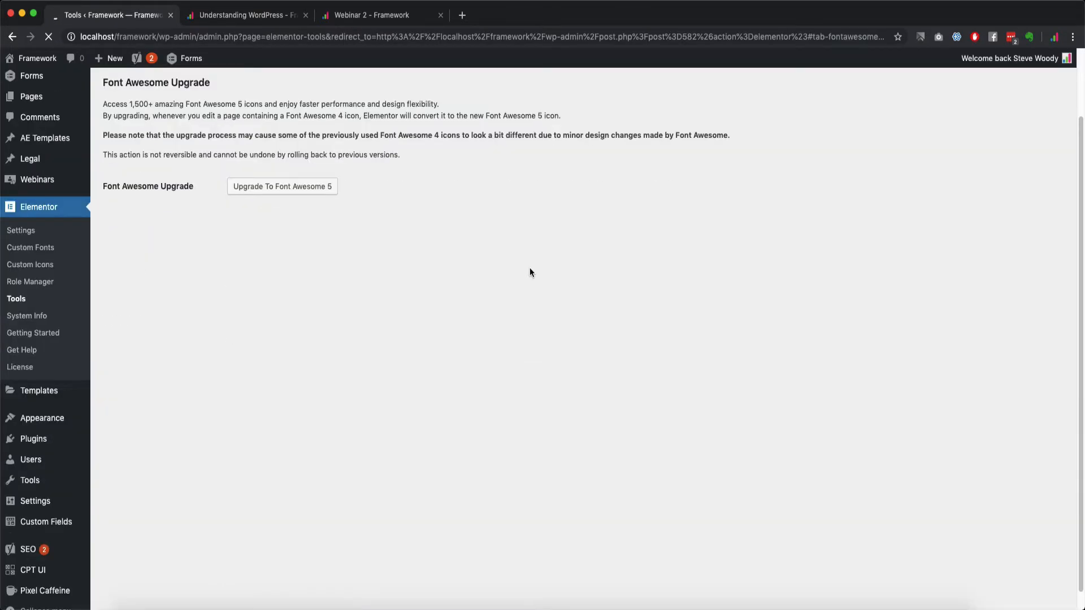
pyautogui.click(279, 187)
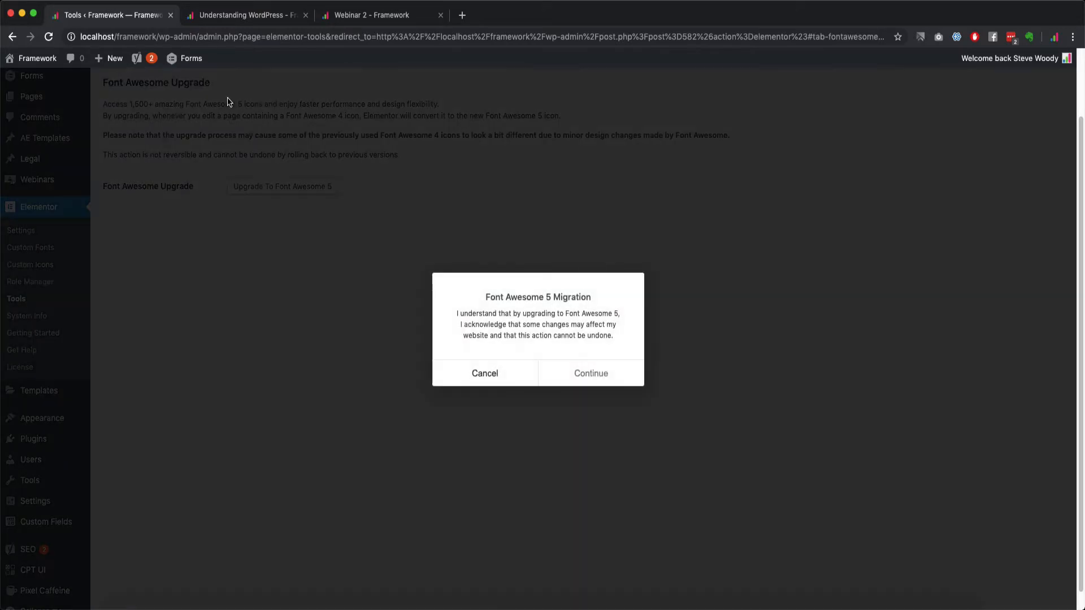
pyautogui.click(577, 376)
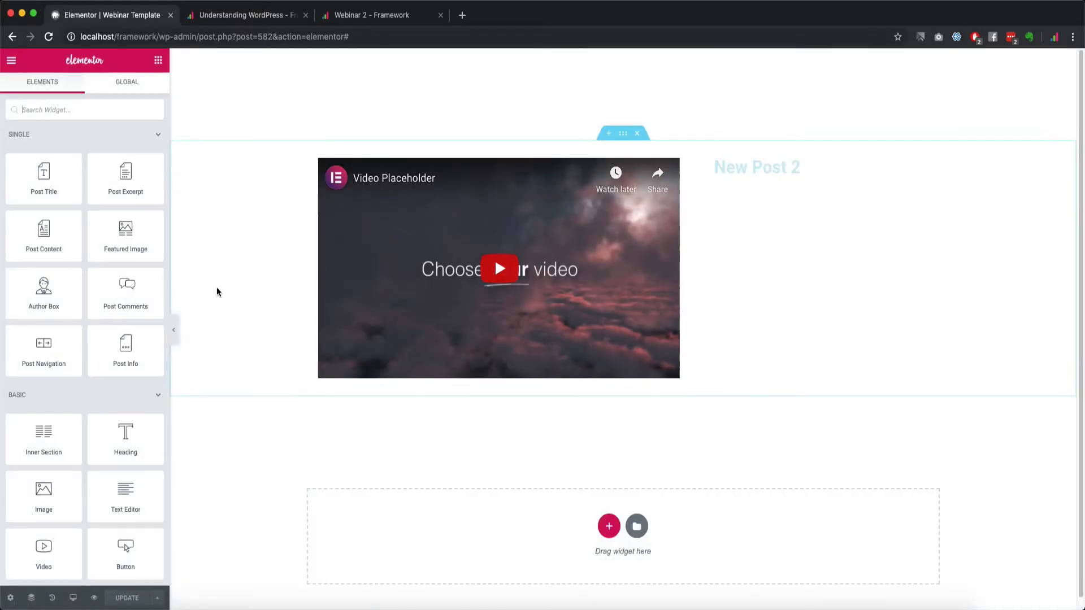
# Find the Button widget and add it directly below the introduction text in the heading's column
pyautogui.scroll(-1, 51, 535)
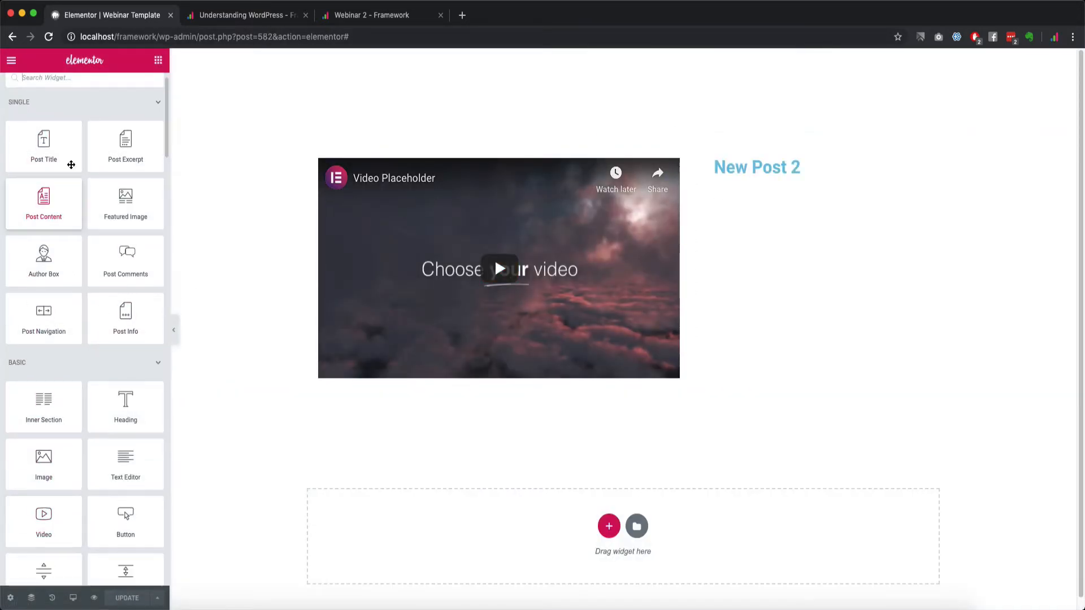
pyautogui.scroll(1, 74, 136)
pyautogui.write('bu')
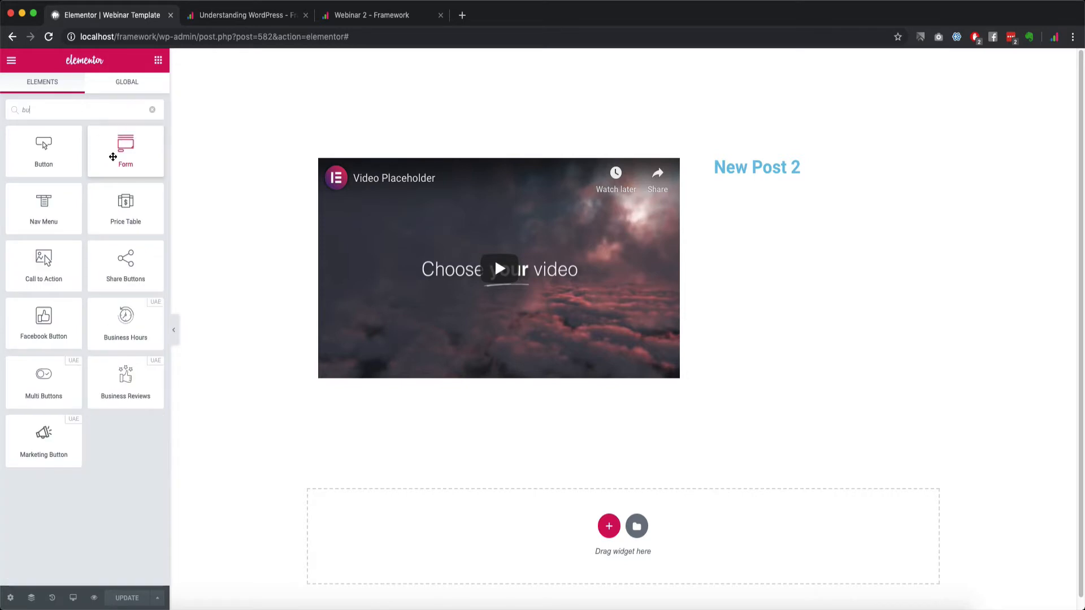
pyautogui.moveTo(43, 146); pyautogui.dragTo(763, 200)
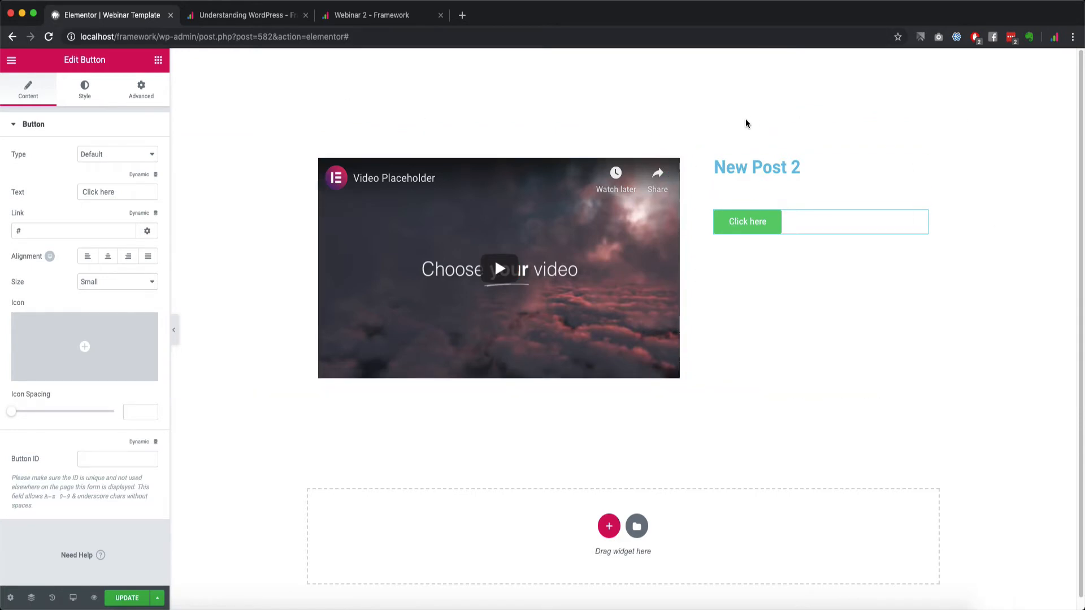
# Open the Navigator and rename the section as Hero Section
pyautogui.click(32, 598)
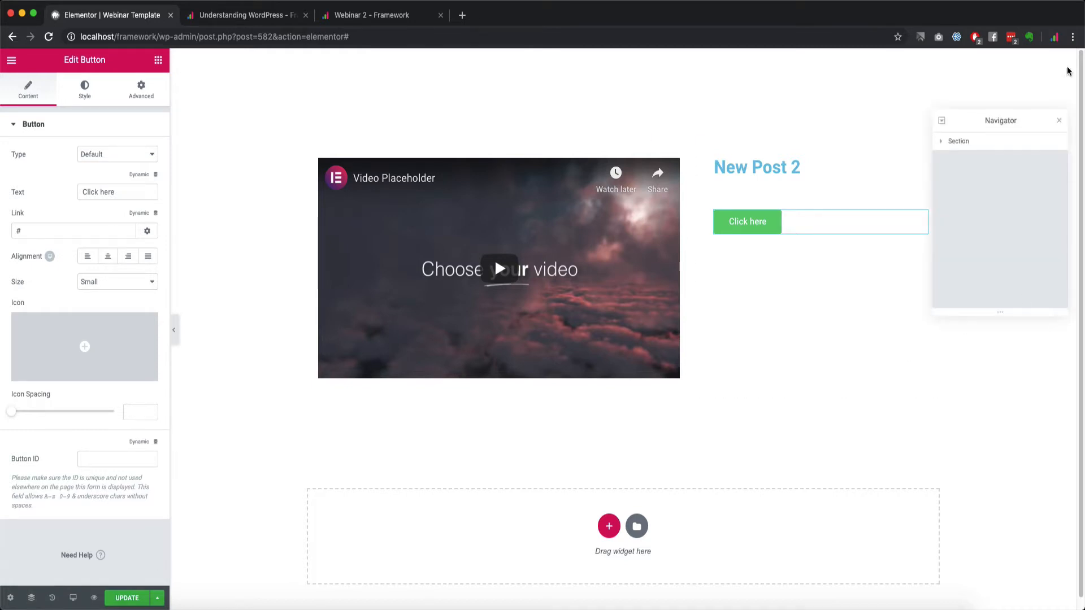
pyautogui.click(942, 144)
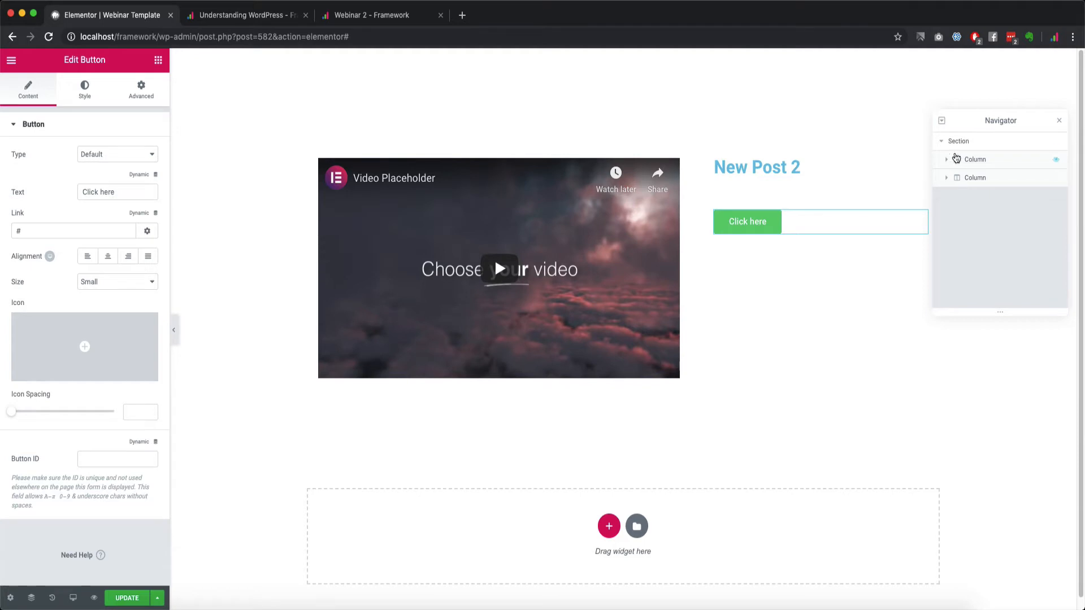
pyautogui.doubleClick(959, 140)
pyautogui.write('Hero')
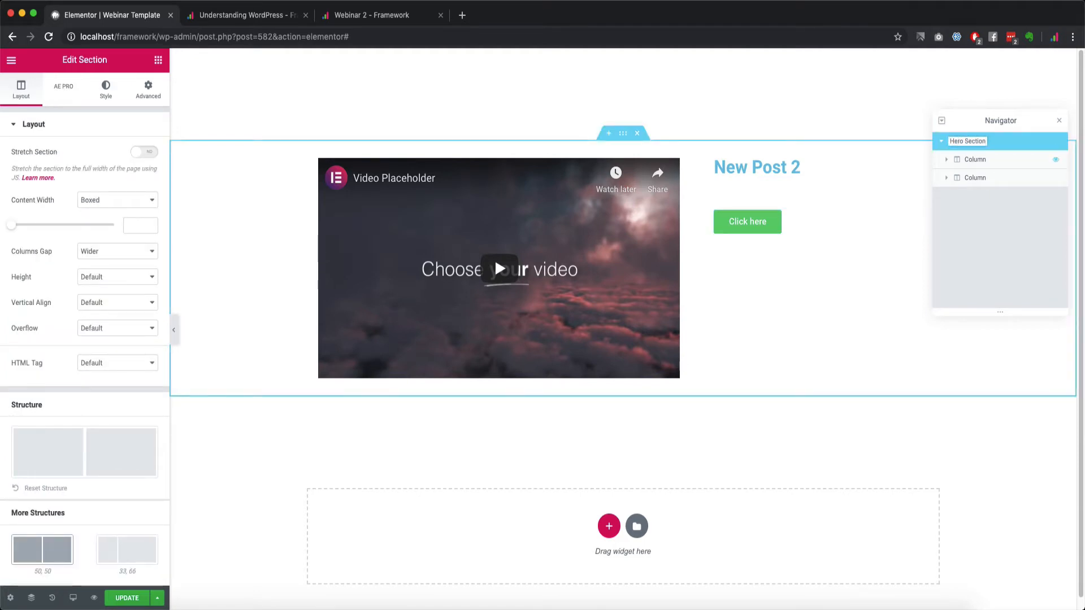
pyautogui.write(' Section')
# Rename the hero section's two columns as Video Column and Text Column in the Navigator
pyautogui.doubleClick(978, 160)
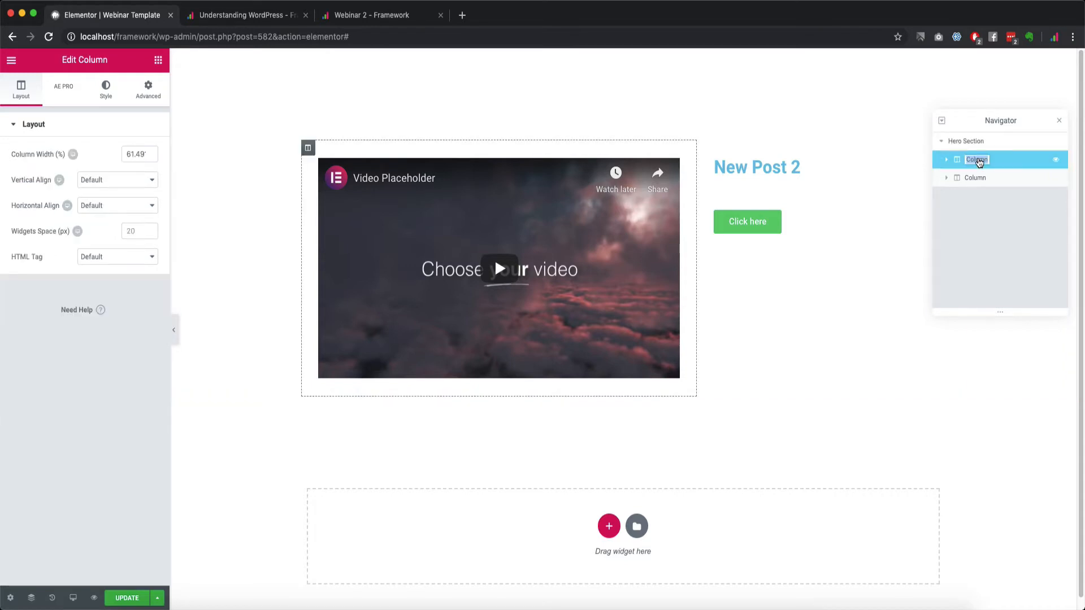
pyautogui.write('Video')
pyautogui.doubleClick(974, 178)
pyautogui.write('Text')
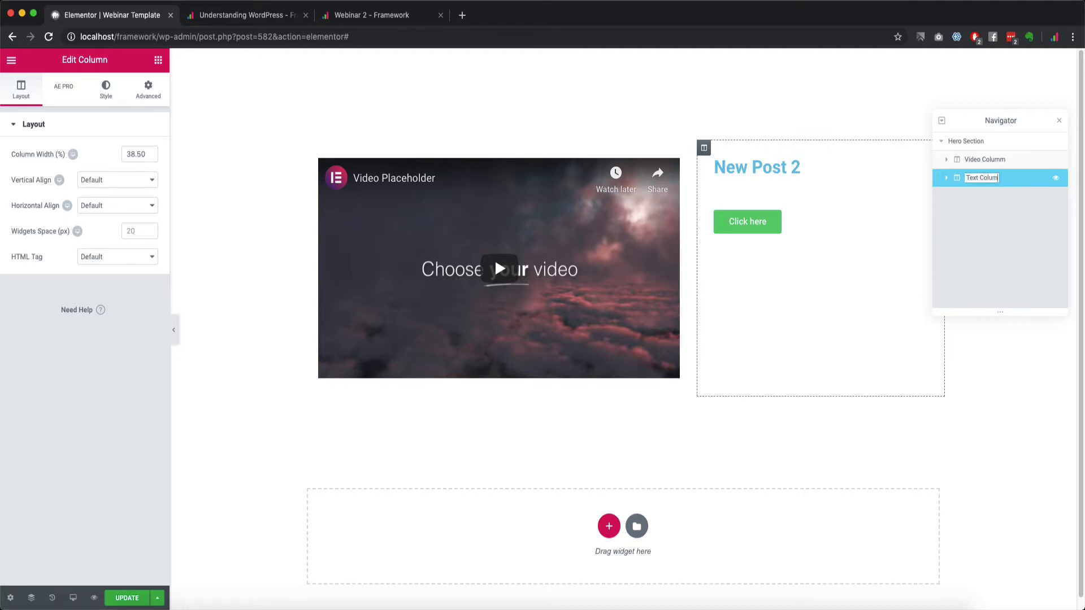
pyautogui.click(1017, 219)
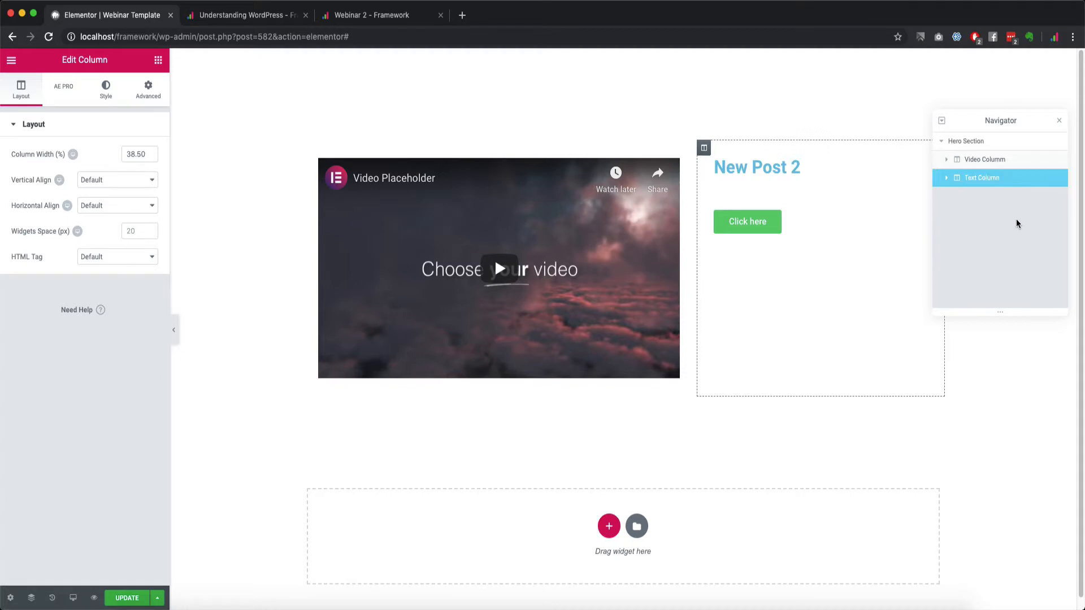
# Rename the Text Column's text editors and button as Intro text, CTA and Date, and move Date above CTA
pyautogui.click(946, 178)
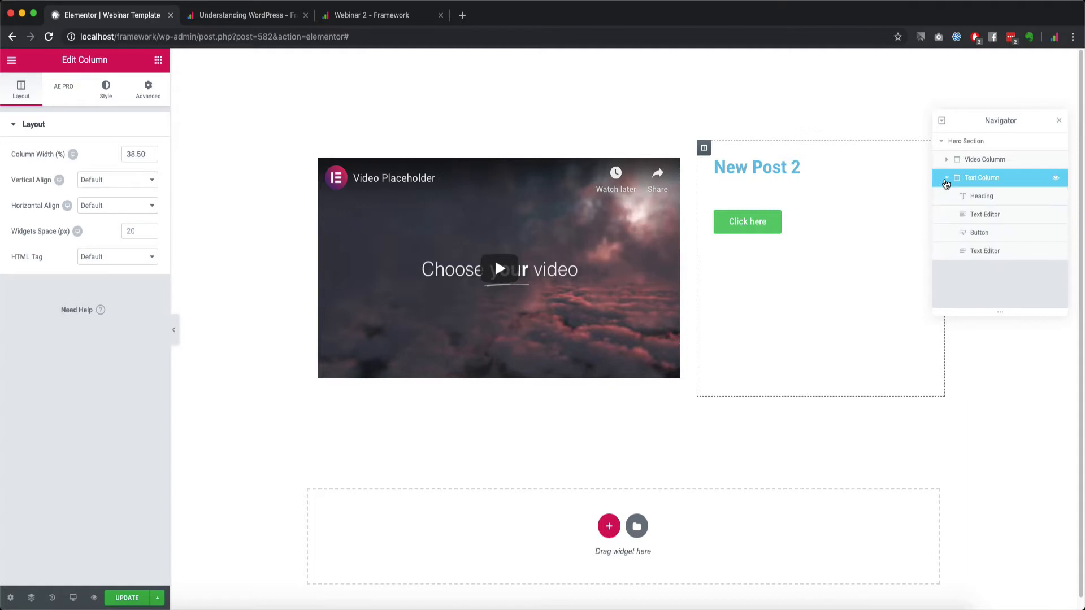
pyautogui.doubleClick(997, 215)
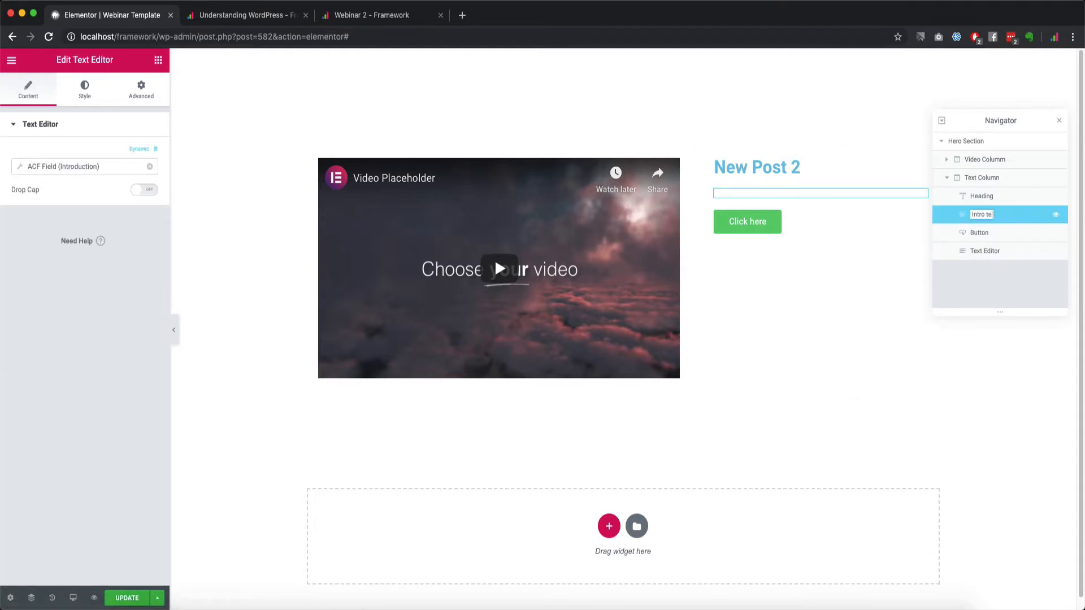
pyautogui.click(995, 235)
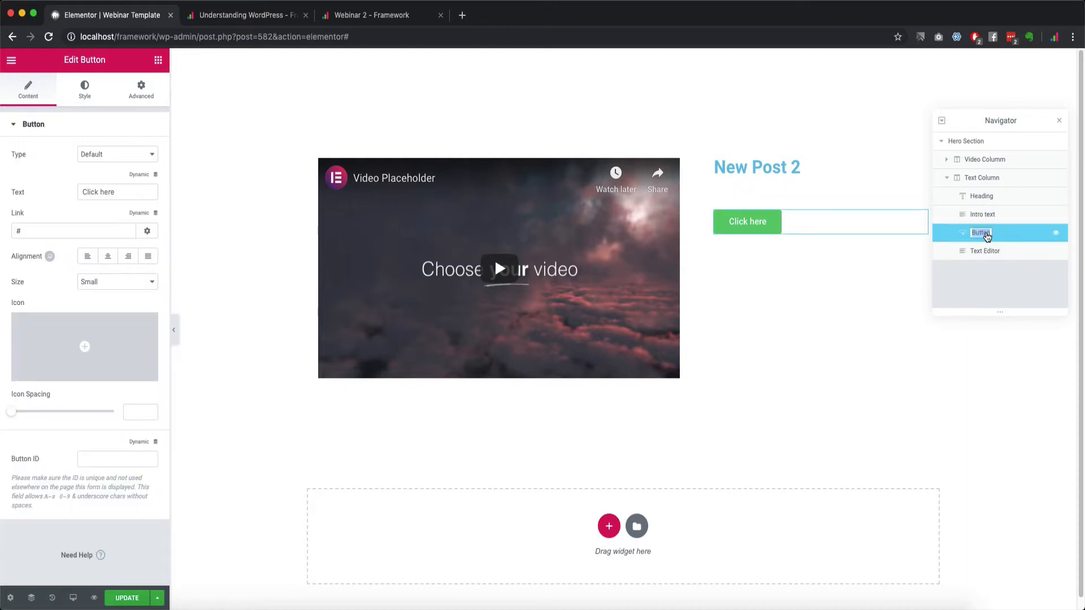
pyautogui.write('CTA')
pyautogui.doubleClick(988, 252)
pyautogui.write('Date')
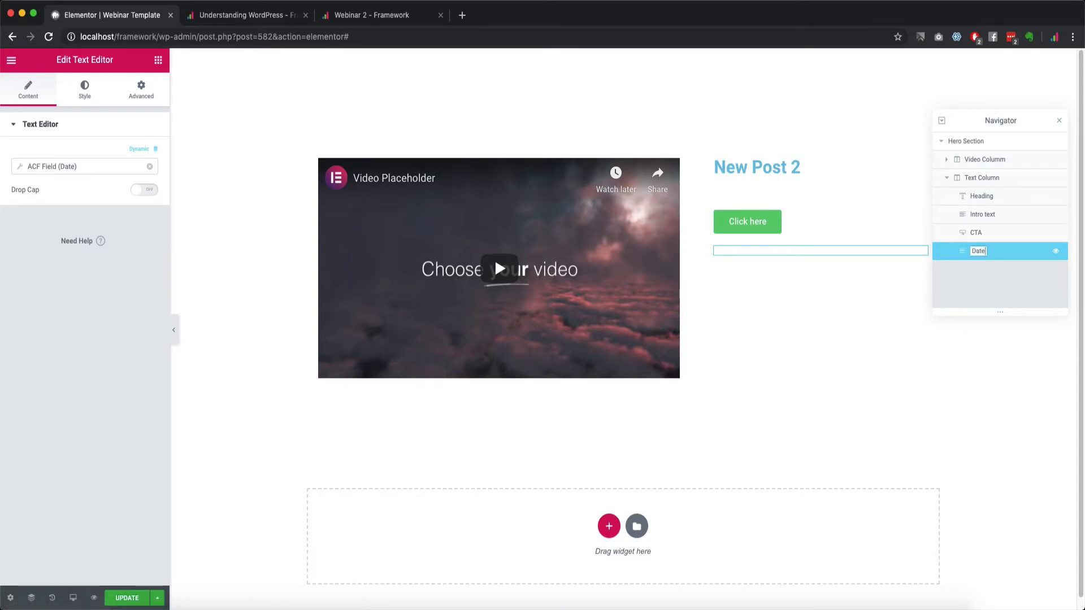
pyautogui.moveTo(973, 260); pyautogui.dragTo(958, 231)
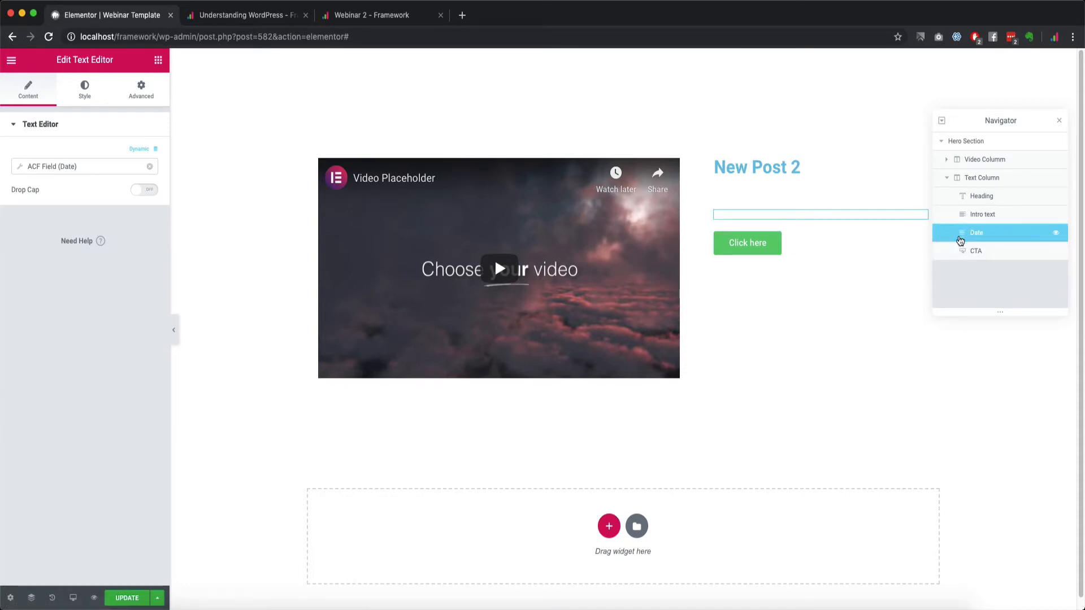
# Make the CTA button's link dynamic using an ACF URL Field with the key Call To Action, and update the template
pyautogui.click(981, 255)
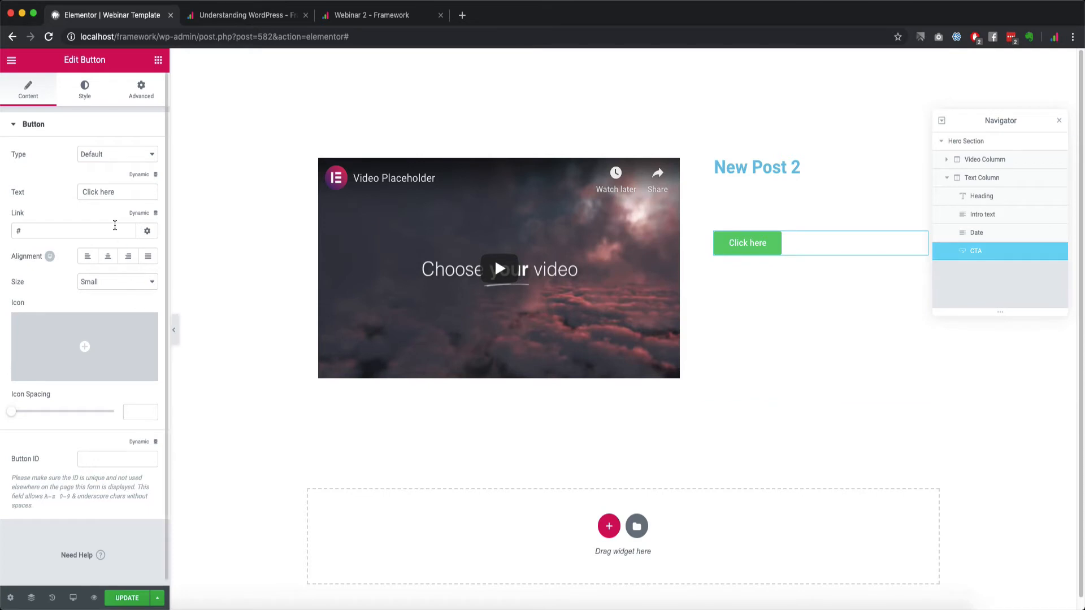
pyautogui.click(144, 217)
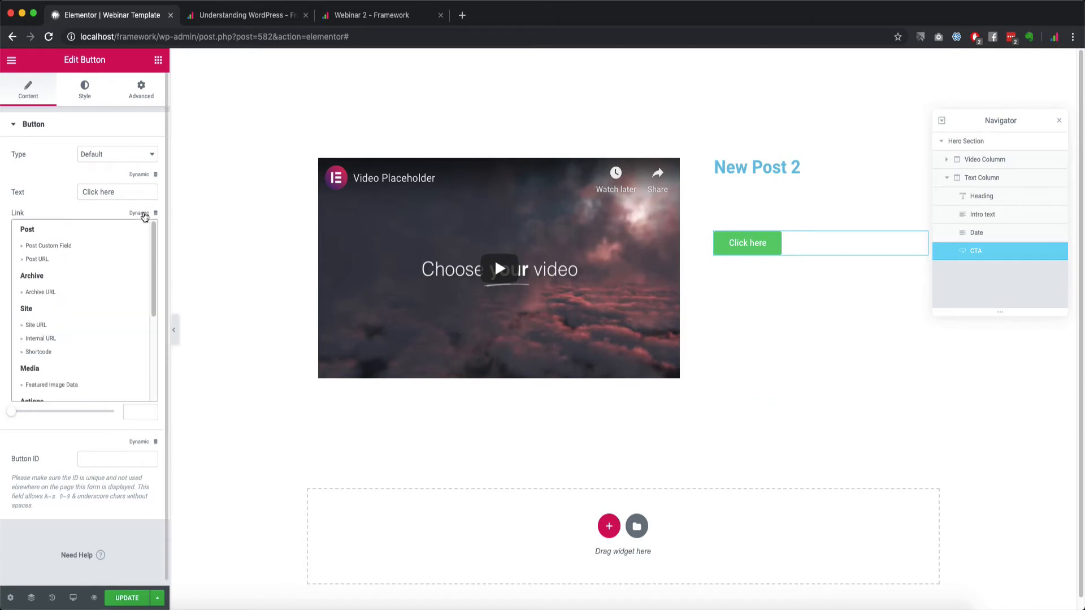
pyautogui.scroll(-5, 41, 365)
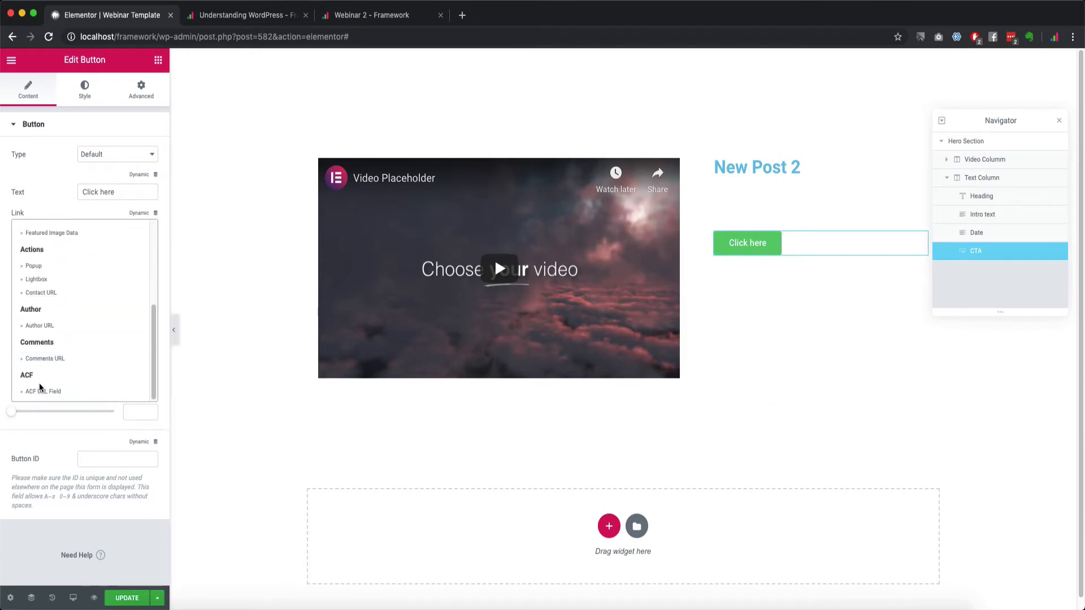
pyautogui.click(41, 391)
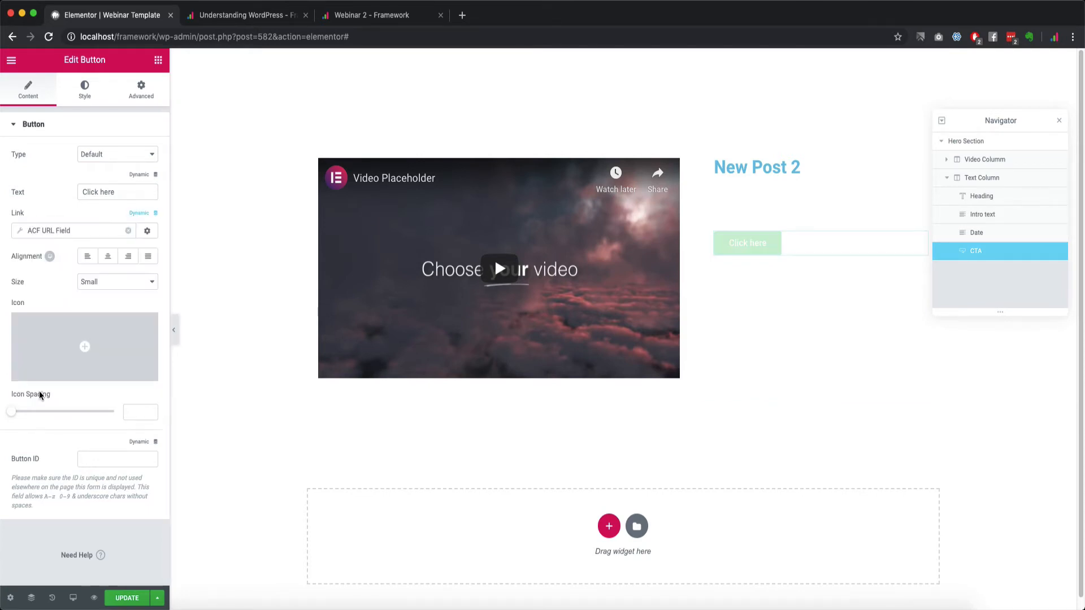
pyautogui.click(63, 230)
pyautogui.click(85, 284)
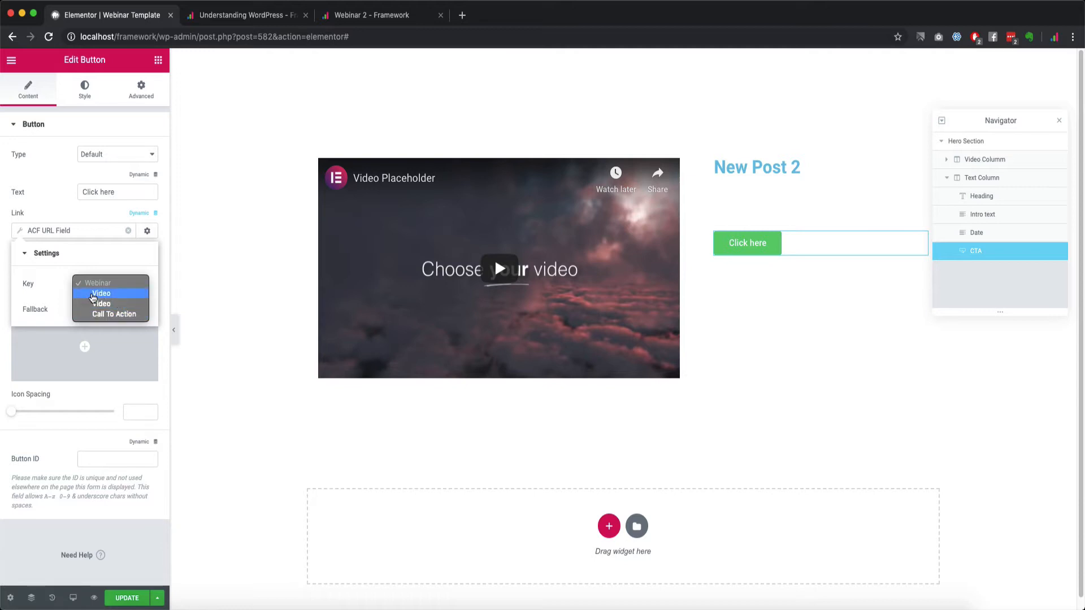
pyautogui.click(115, 317)
pyautogui.click(116, 602)
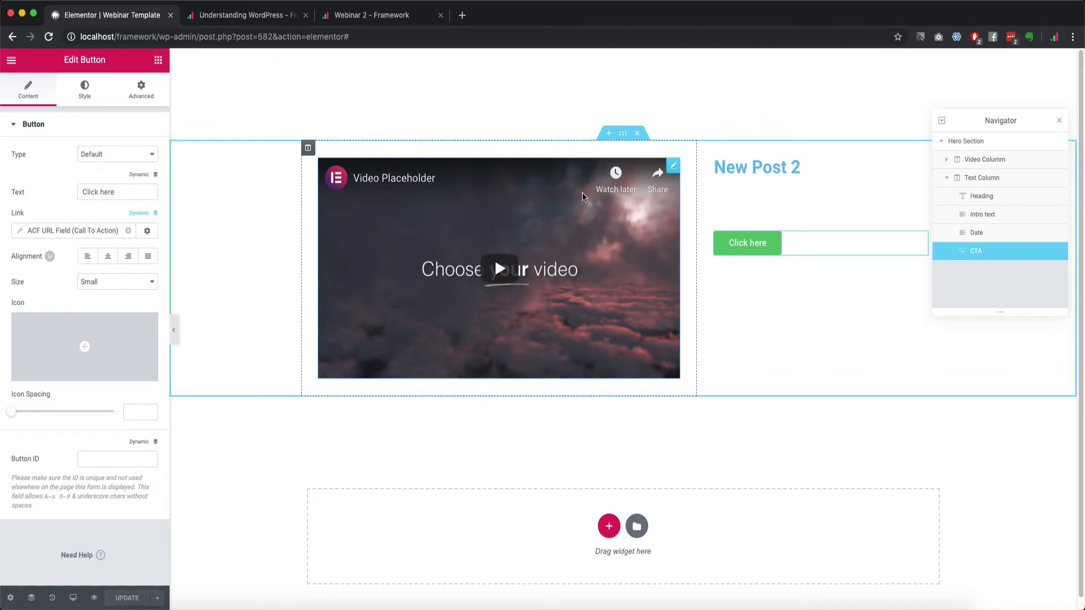
# Make the Video widget's link dynamic using an ACF URL Field with the key Video, and update the template
pyautogui.click(673, 168)
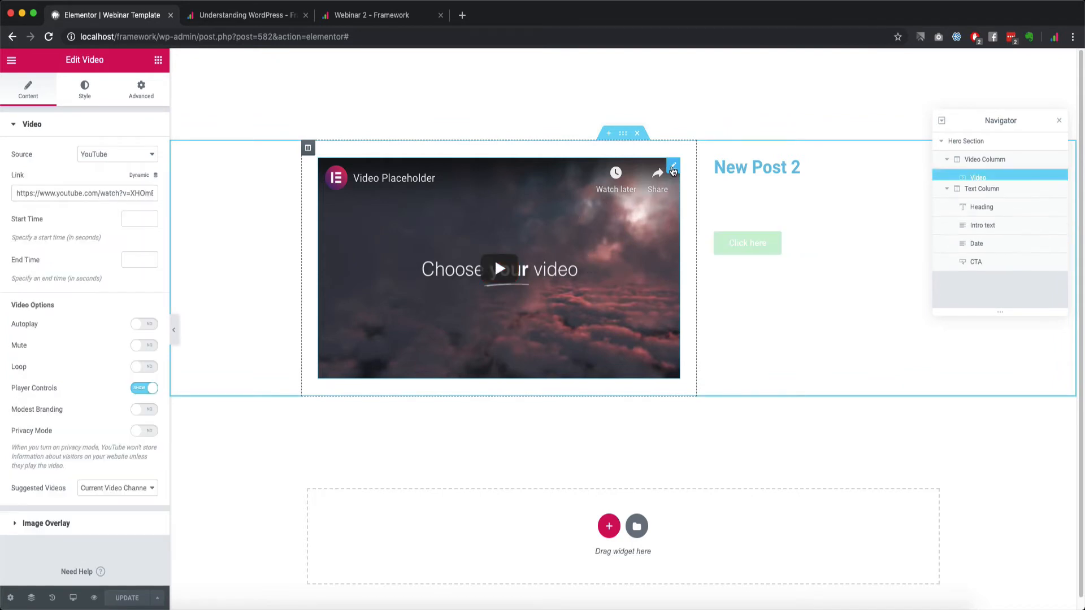
pyautogui.tripleClick(116, 194)
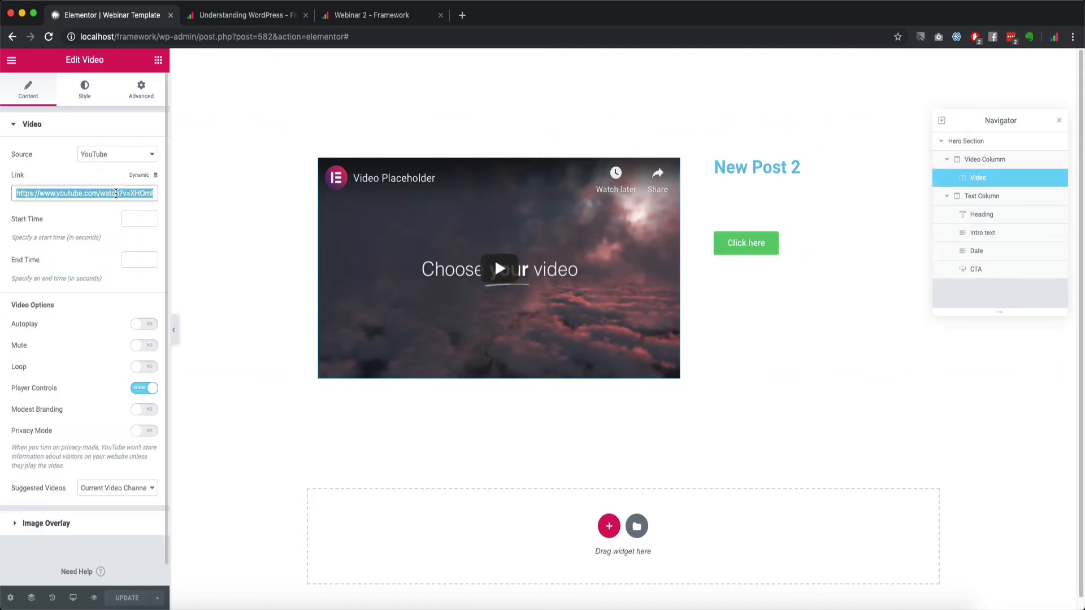
pyautogui.click(134, 177)
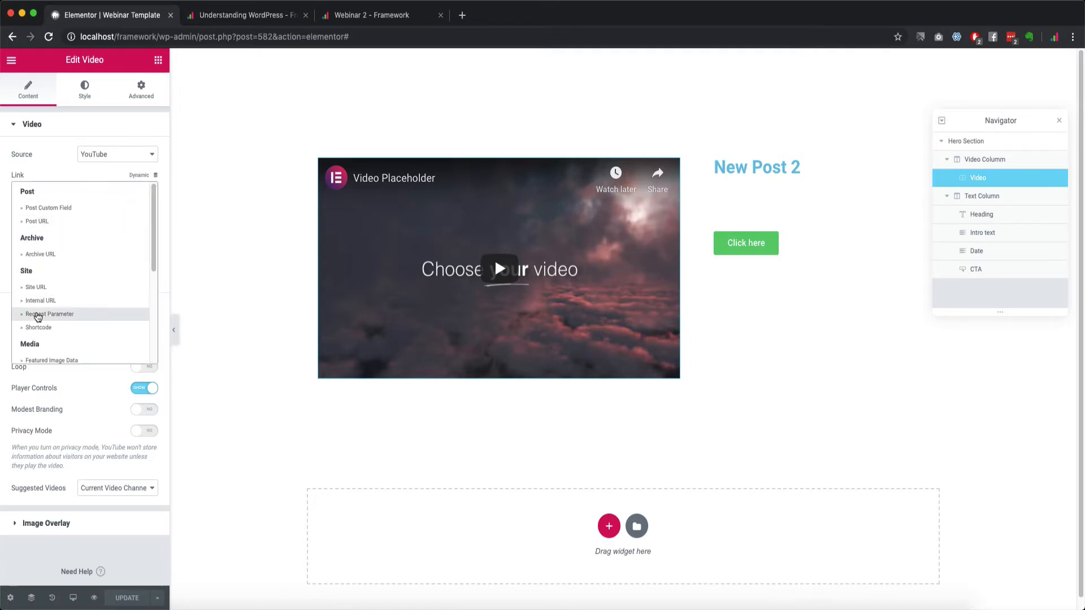
pyautogui.scroll(-5, 36, 328)
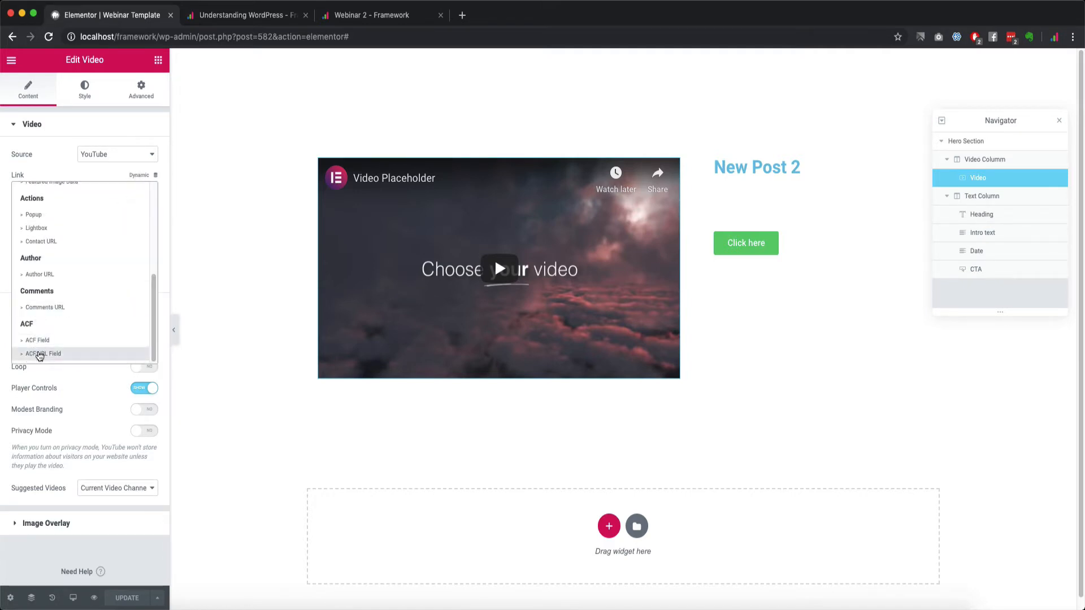
pyautogui.click(40, 354)
pyautogui.click(54, 193)
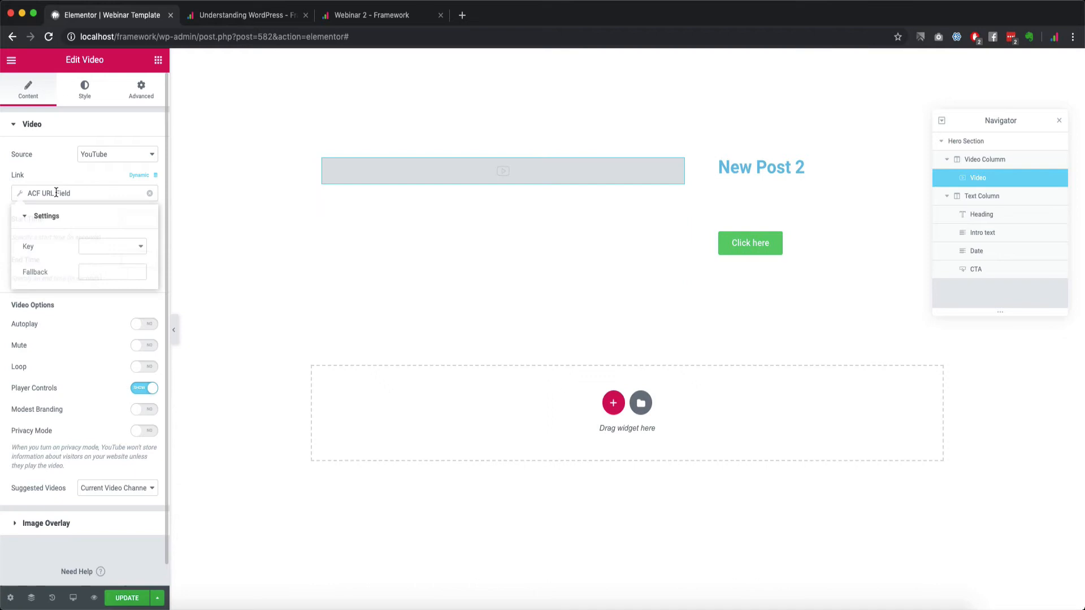
pyautogui.click(83, 251)
pyautogui.click(96, 258)
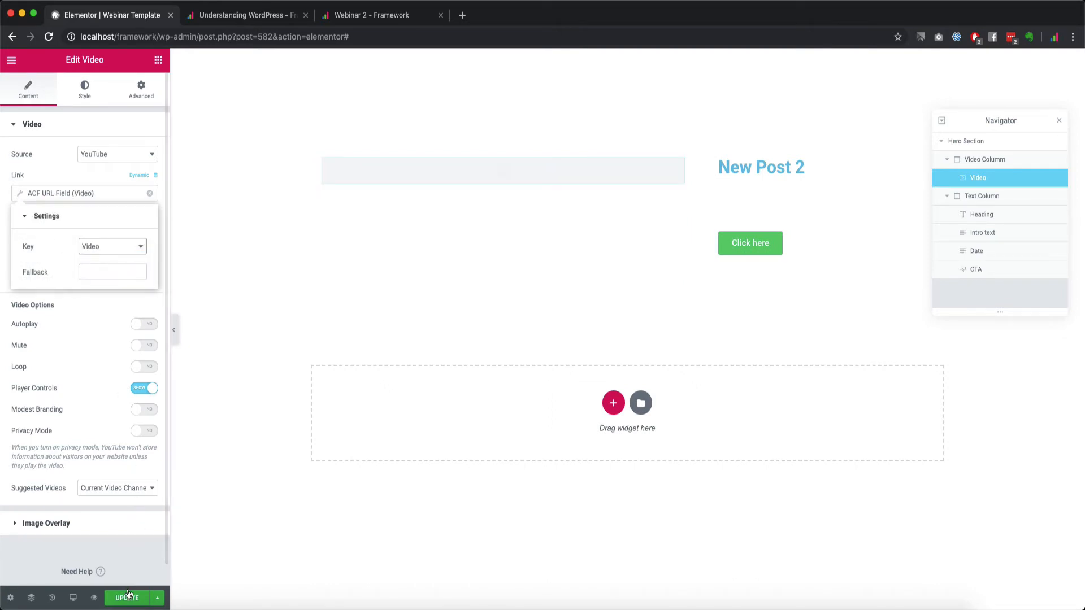
pyautogui.click(393, 557)
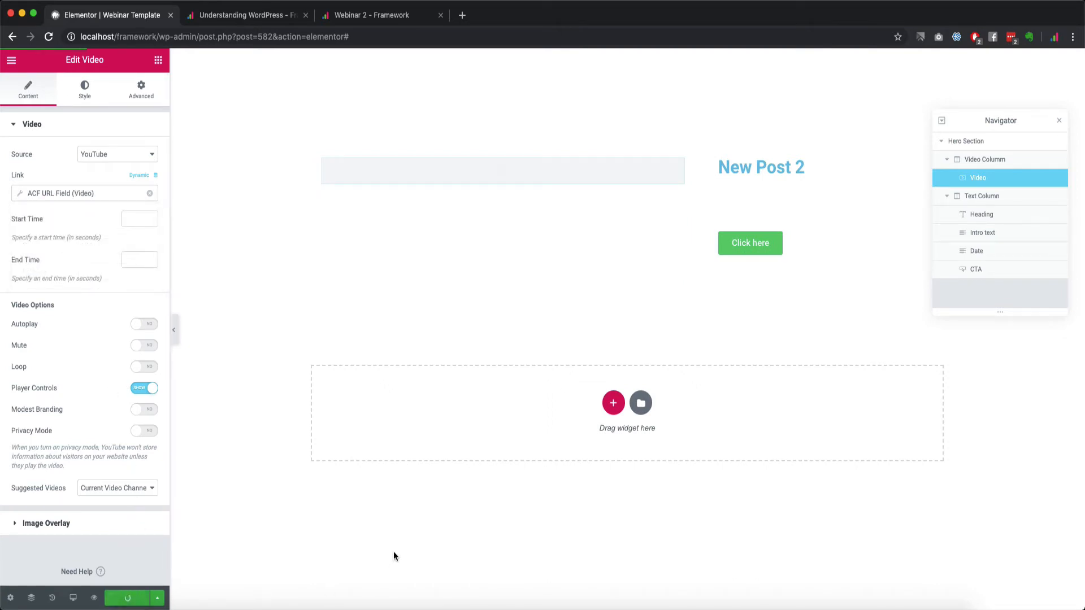
pyautogui.click(252, 15)
pyautogui.rightClick(232, 56)
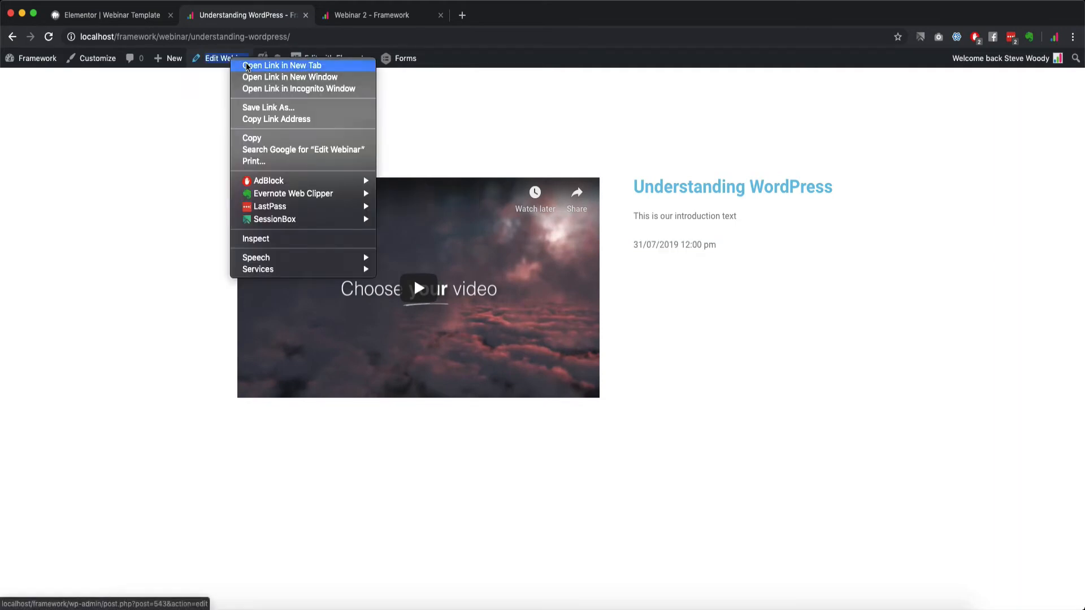
pyautogui.click(266, 66)
pyautogui.click(554, 15)
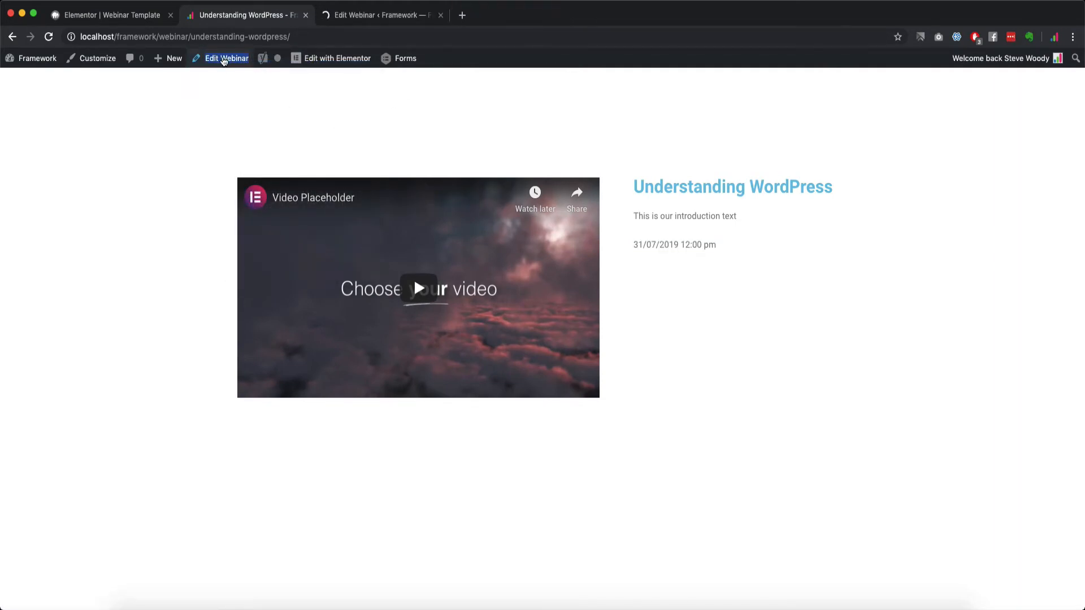
pyautogui.click(369, 16)
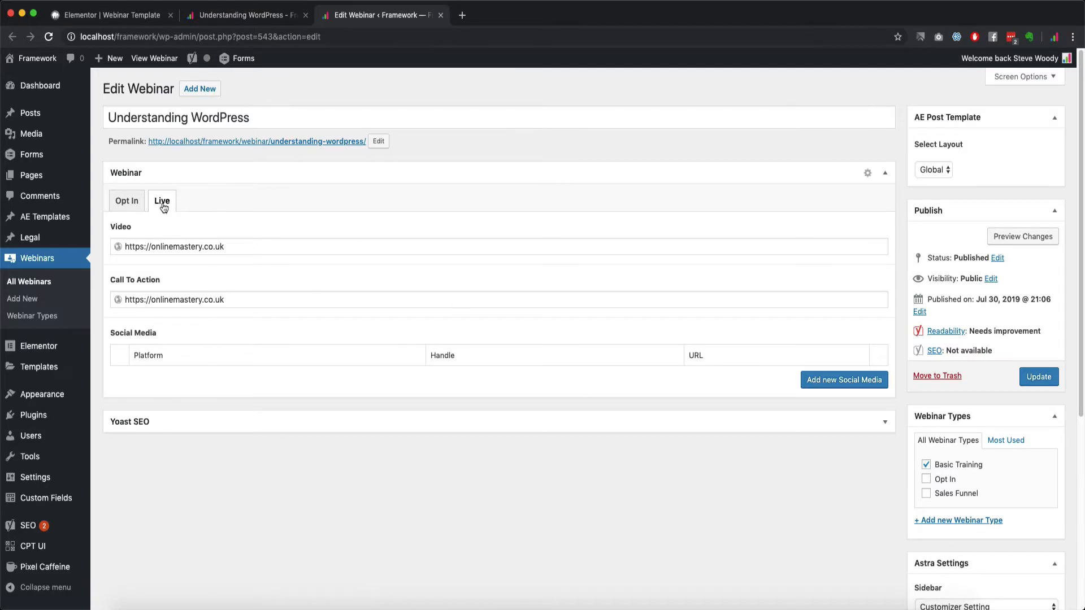
pyautogui.click(125, 205)
pyautogui.moveTo(229, 383); pyautogui.dragTo(58, 376)
pyautogui.write('https://www.youtube.com/watch?v=XHOmBV4js_E')
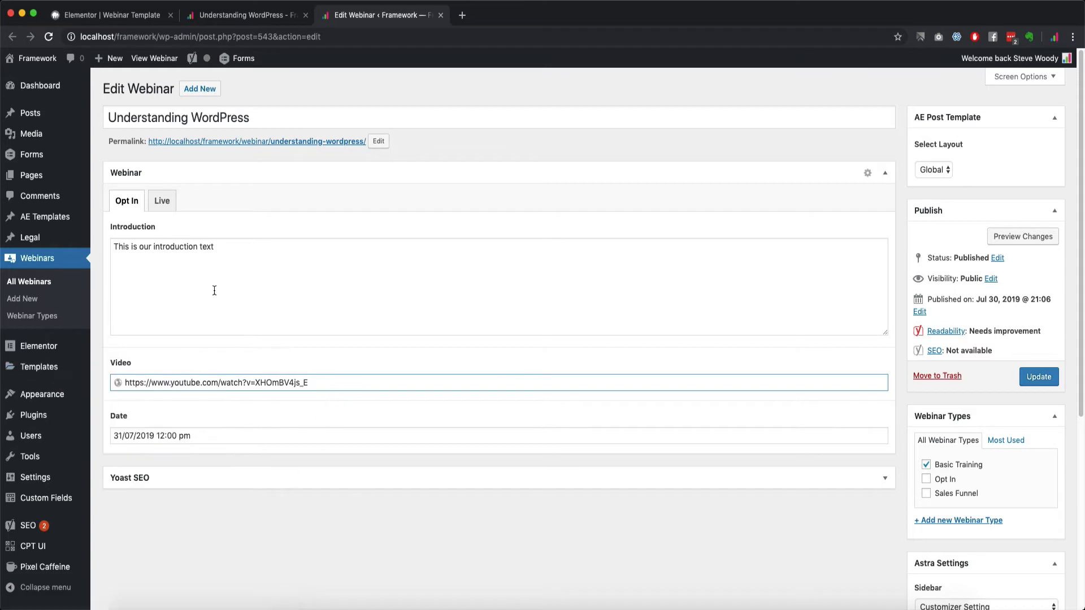
# Lengthen the webinar's Introduction by repeating "This is our introduction text" six more times, and update the webinar
pyautogui.click(256, 262)
pyautogui.press('super+a')
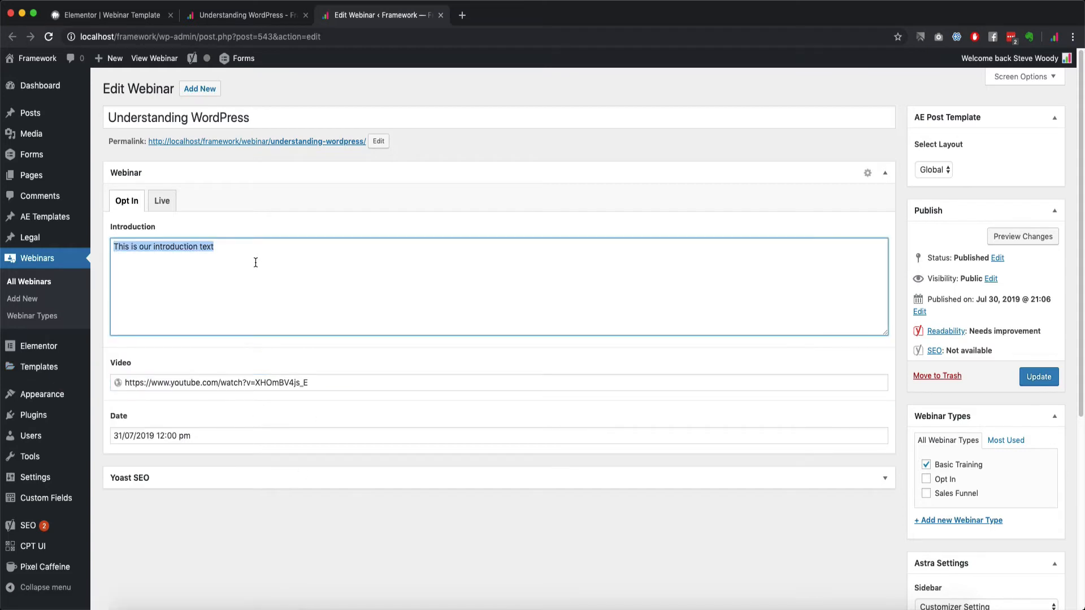
pyautogui.press('super+c')
pyautogui.press('Right')
pyautogui.press('space')
pyautogui.press('super+v')
pyautogui.press('space')
pyautogui.press('super+v')
pyautogui.press('space')
pyautogui.press('super+v')
pyautogui.press('space')
pyautogui.press('super+v')
pyautogui.press('space')
pyautogui.press('super+v')
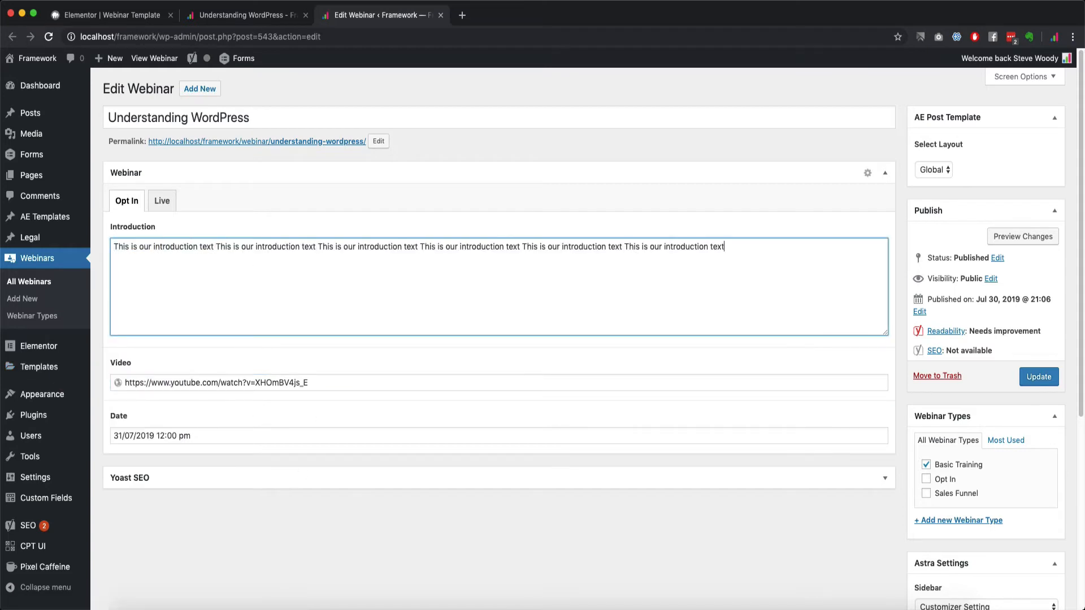
pyautogui.press('space')
pyautogui.press('super+v')
pyautogui.click(1035, 383)
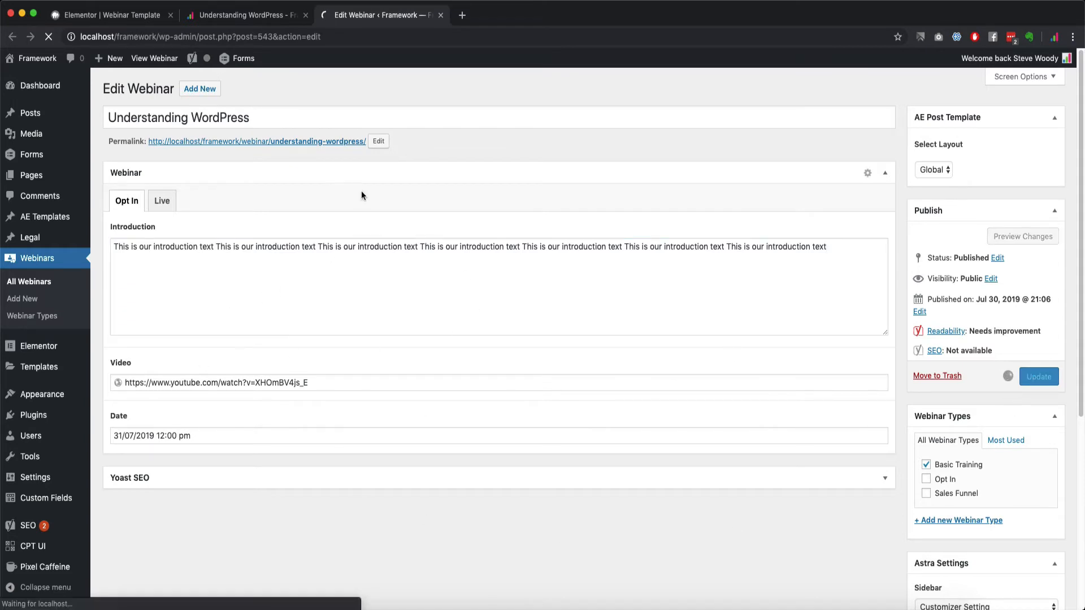
# Return to the Elementor Webinar Template, close the Navigator and search the widgets for "cat"
pyautogui.click(101, 17)
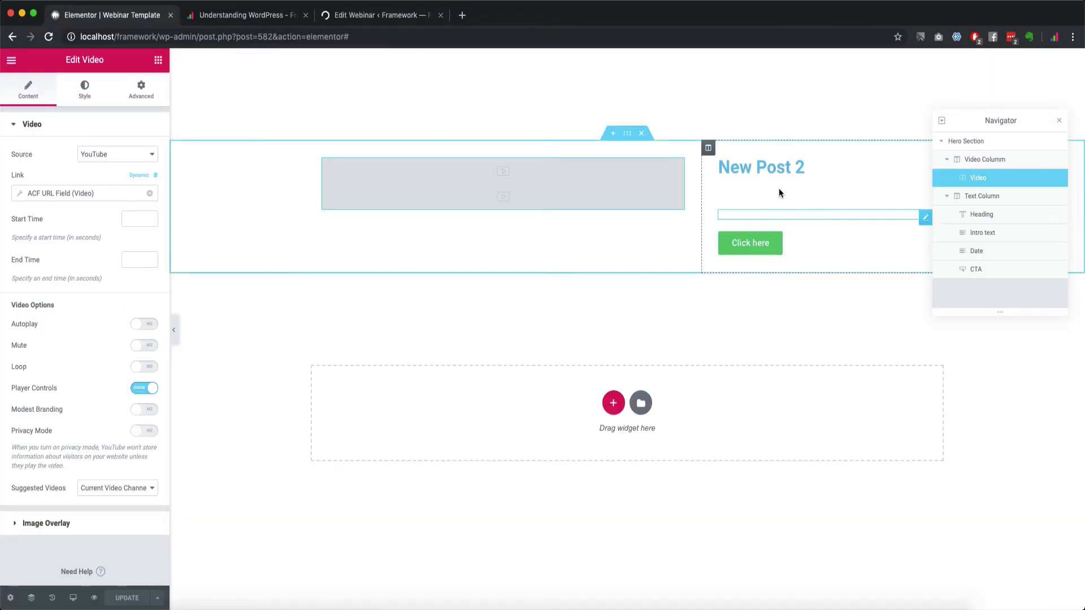
pyautogui.click(1059, 120)
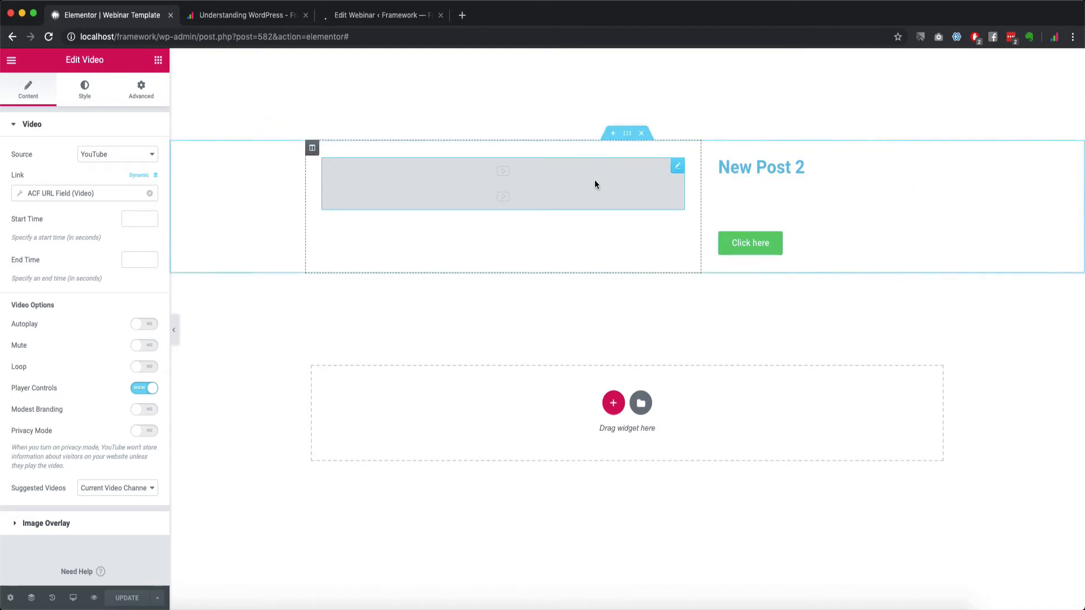
pyautogui.click(158, 59)
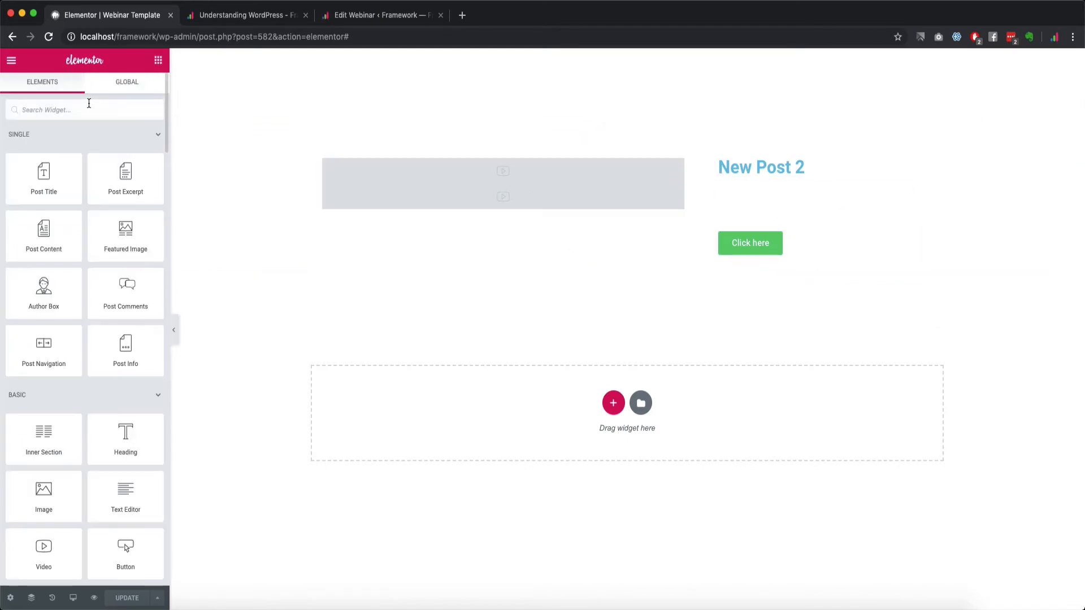
pyautogui.write('cat')
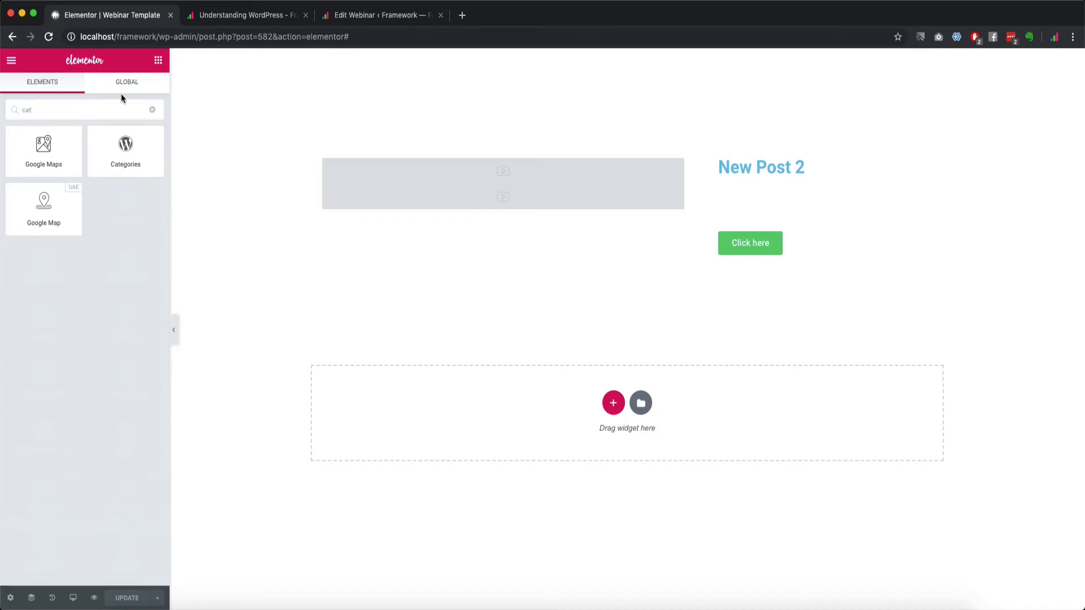
# Search the widgets for "tax" and add an AE - Taxonomy Custom Field widget beneath the heading
pyautogui.doubleClick(97, 103)
pyautogui.press('BackSpace')
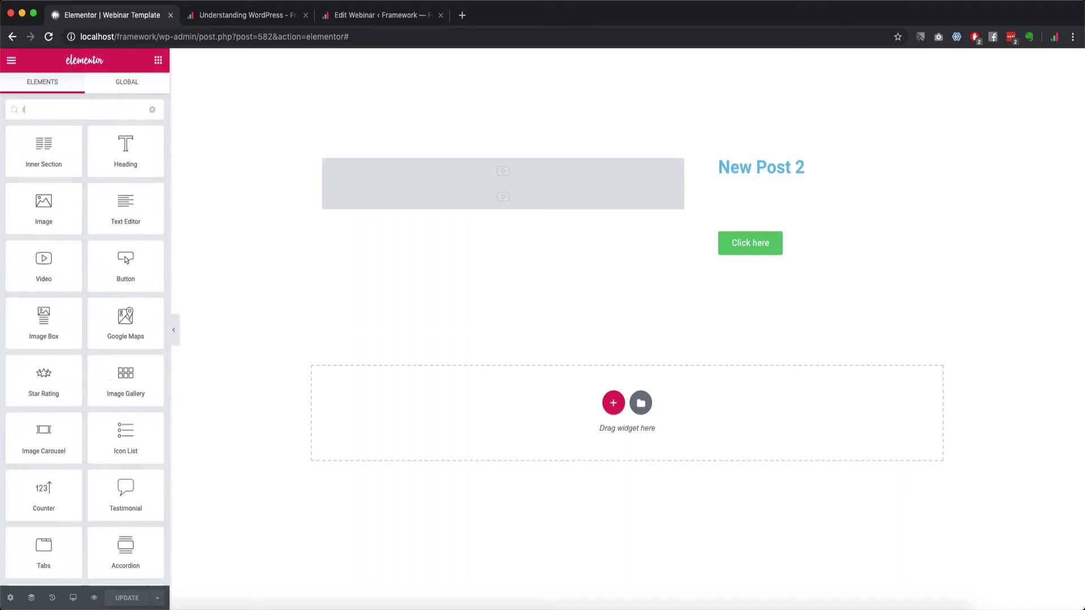
pyautogui.write('tax')
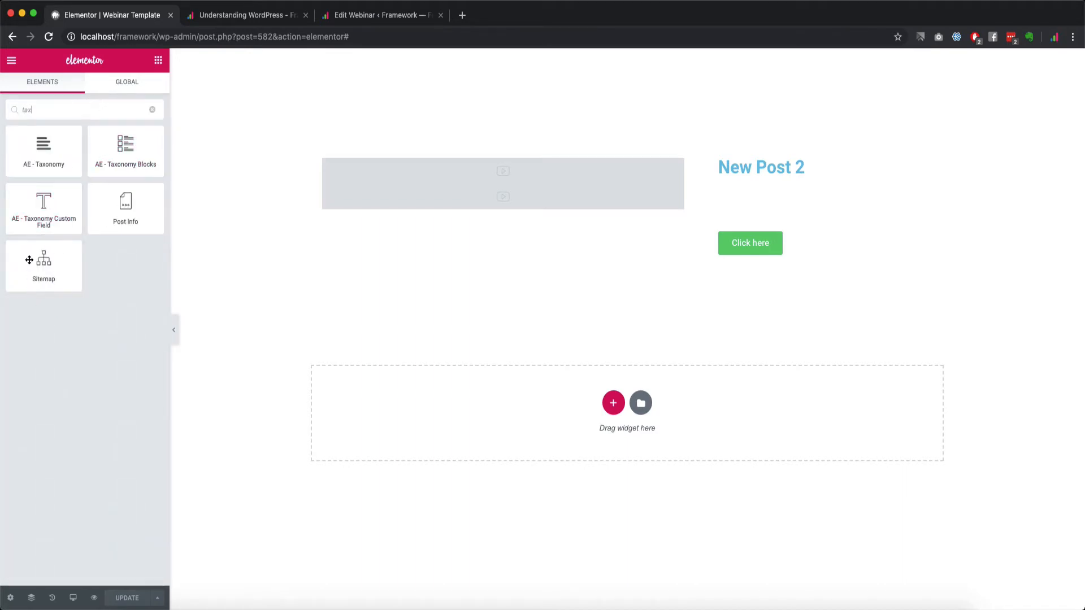
pyautogui.moveTo(52, 209); pyautogui.dragTo(788, 175)
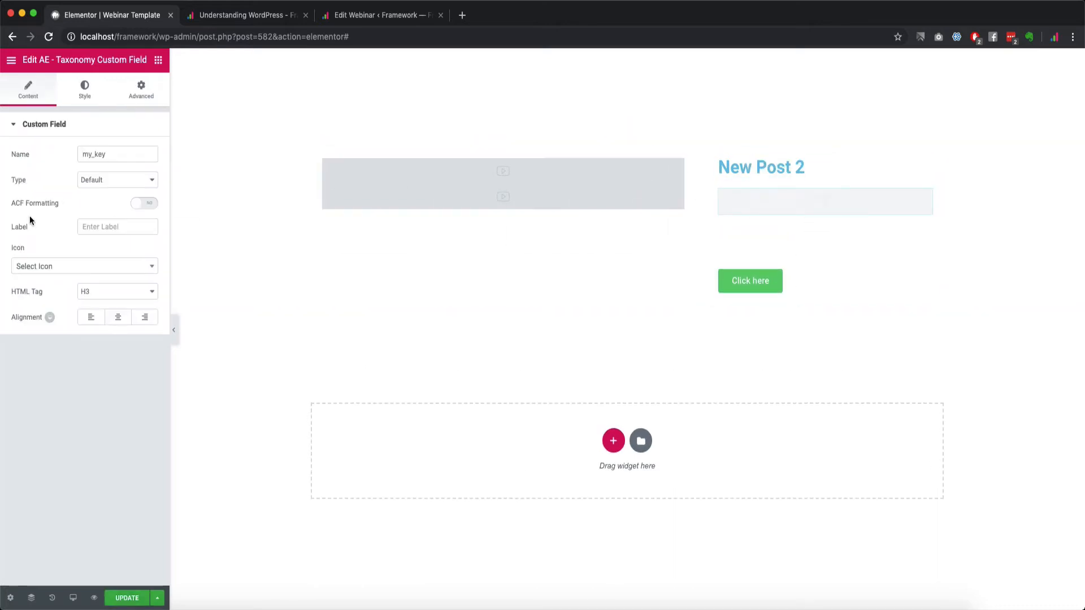
pyautogui.moveTo(112, 154); pyautogui.dragTo(78, 148)
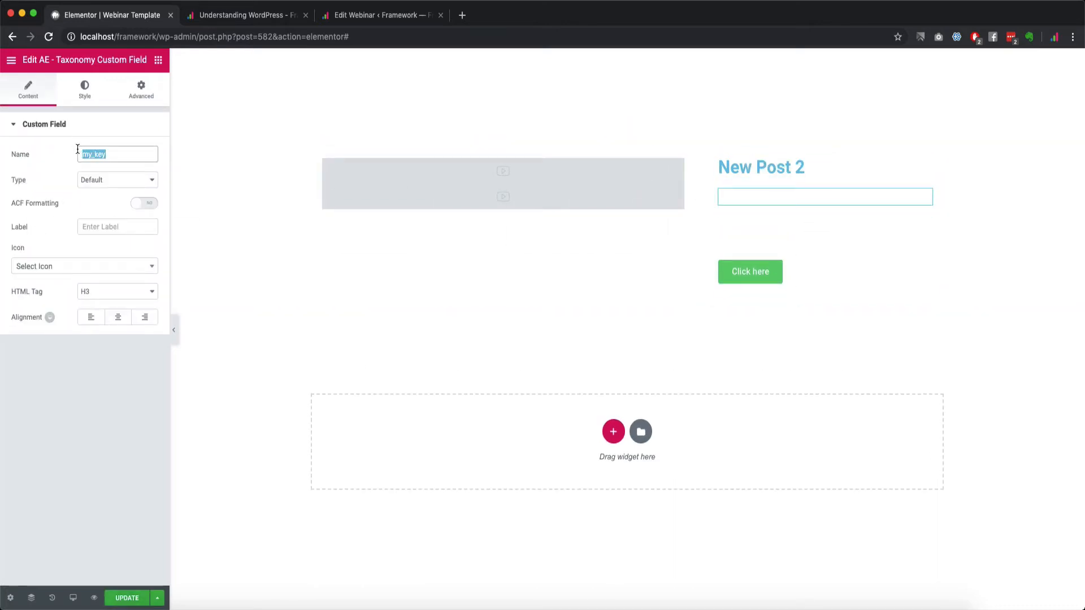
# Add a Post Info widget beneath the heading and remove its Author, Date and Time items
pyautogui.click(158, 60)
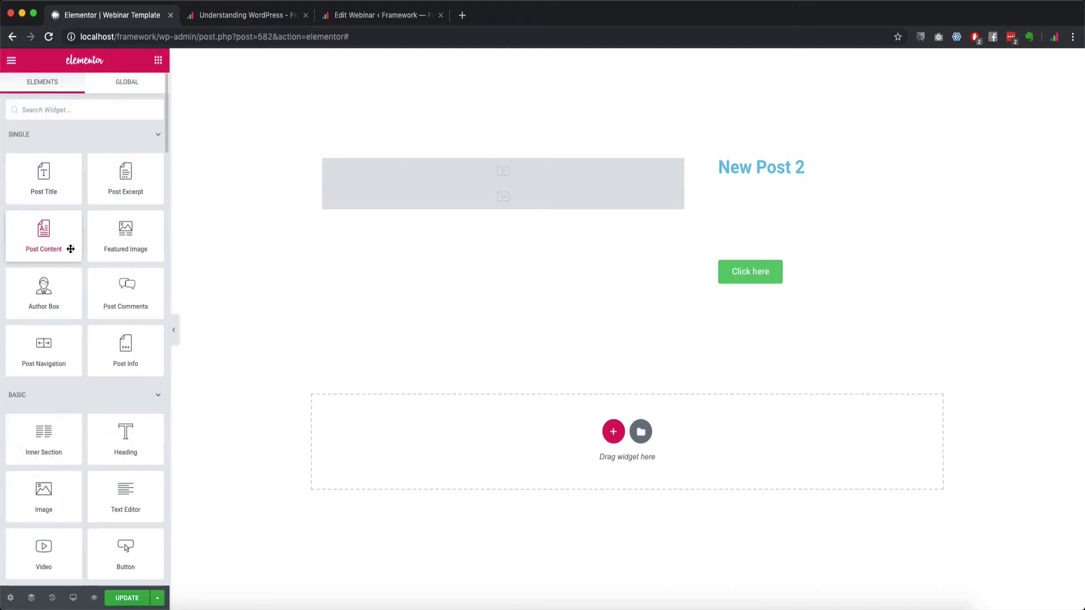
pyautogui.moveTo(138, 358); pyautogui.dragTo(763, 179)
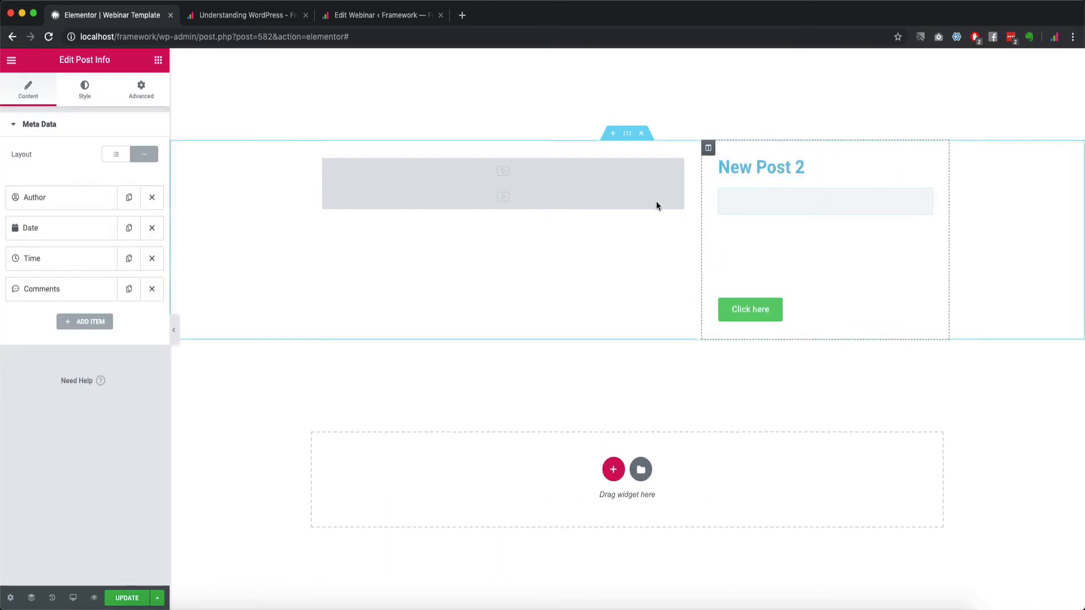
pyautogui.click(150, 199)
pyautogui.click(151, 199)
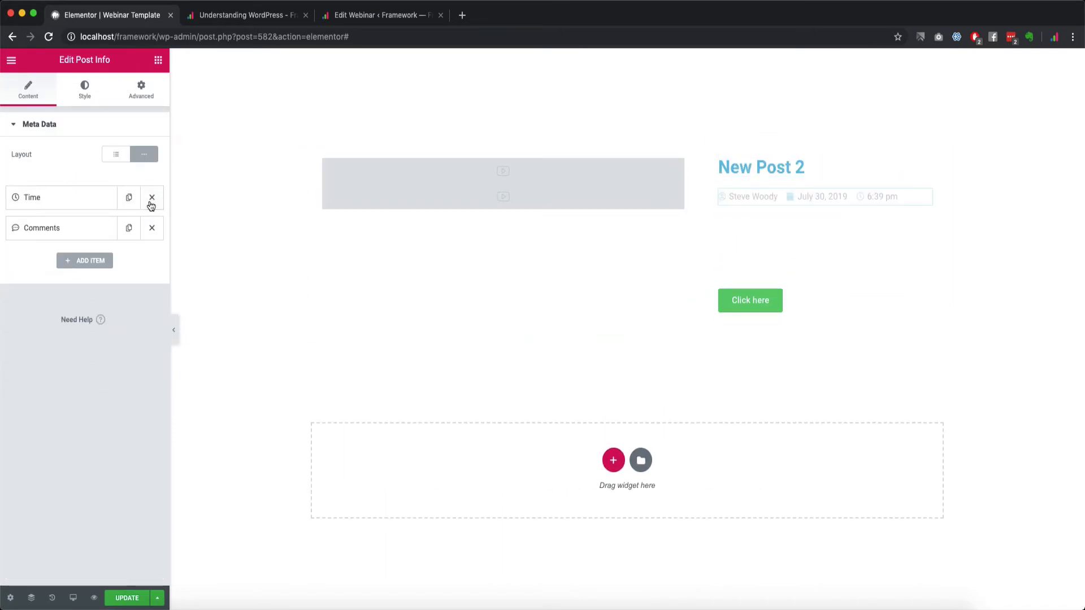
pyautogui.click(151, 199)
pyautogui.click(129, 197)
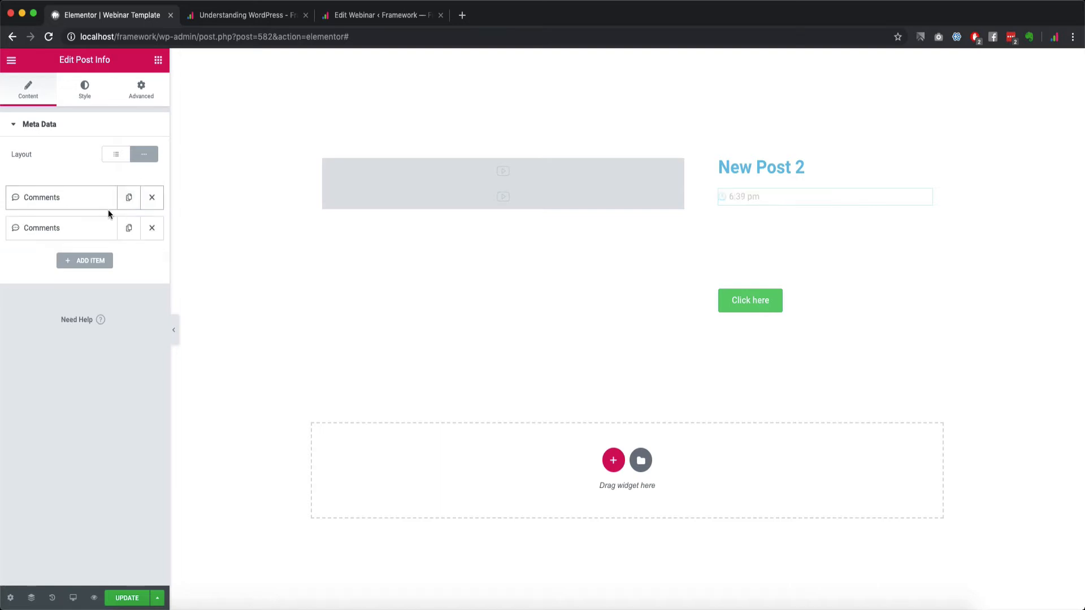
pyautogui.click(88, 262)
pyautogui.click(89, 265)
pyautogui.click(93, 267)
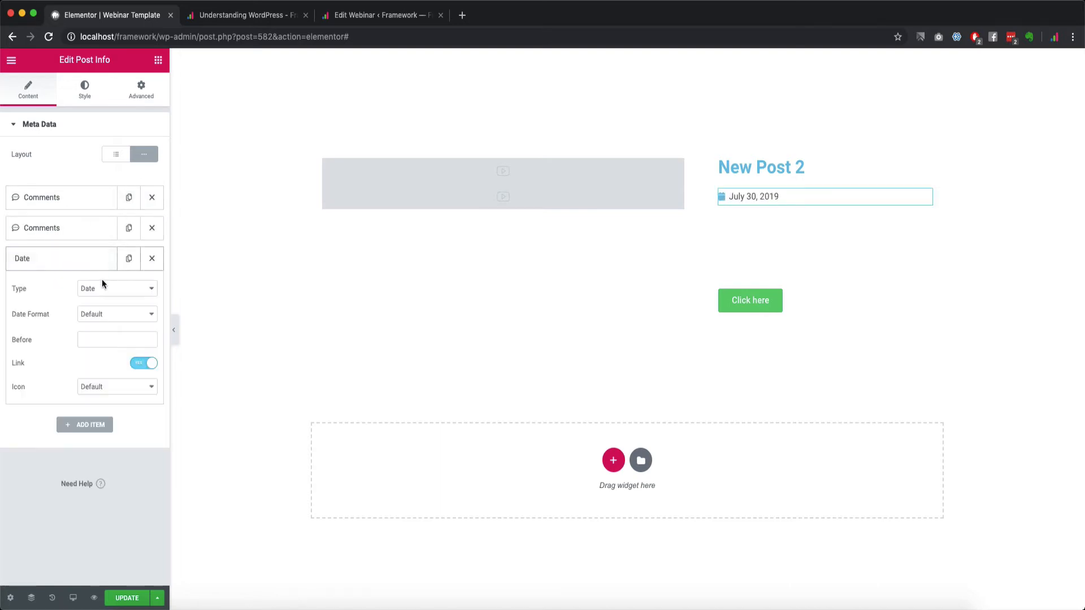
pyautogui.click(152, 258)
pyautogui.click(151, 228)
# Change the Post Info widget's Comments item to the Terms type with the Webinar Types taxonomy
pyautogui.click(79, 206)
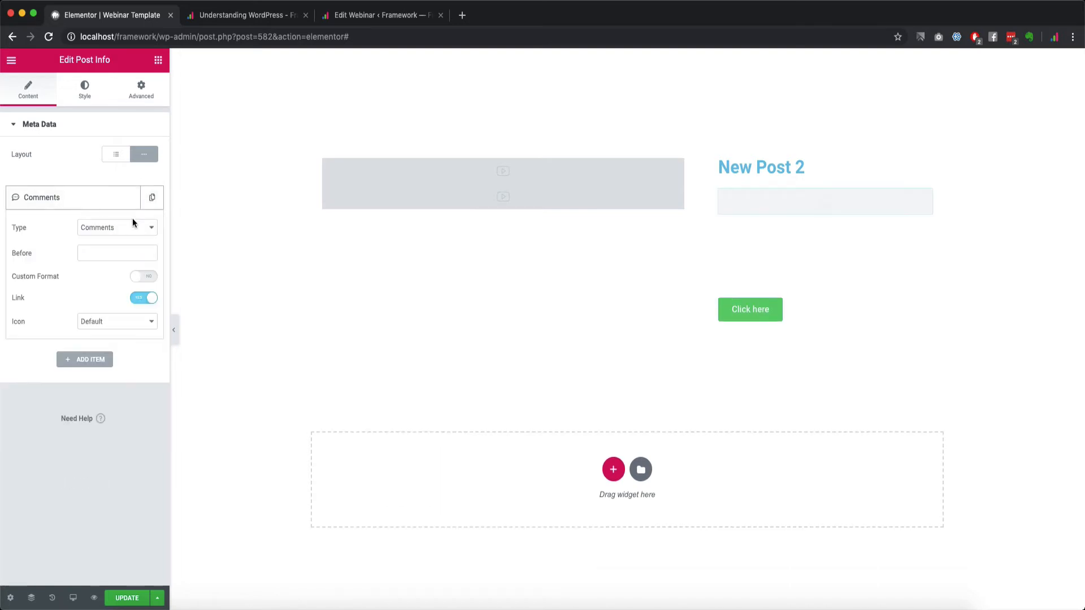
pyautogui.click(134, 227)
pyautogui.click(114, 236)
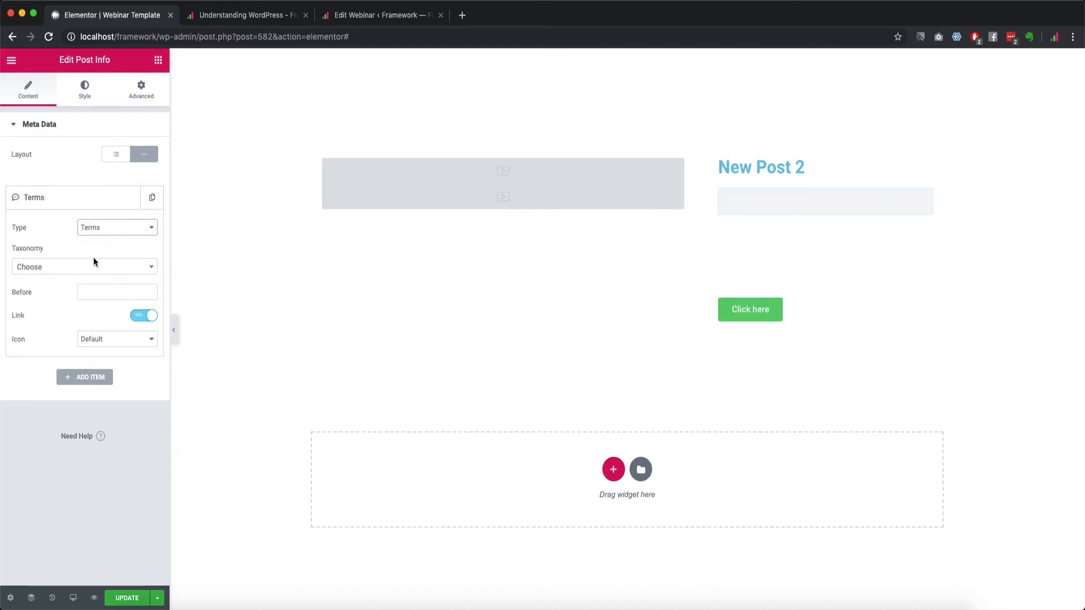
pyautogui.click(93, 262)
pyautogui.click(53, 347)
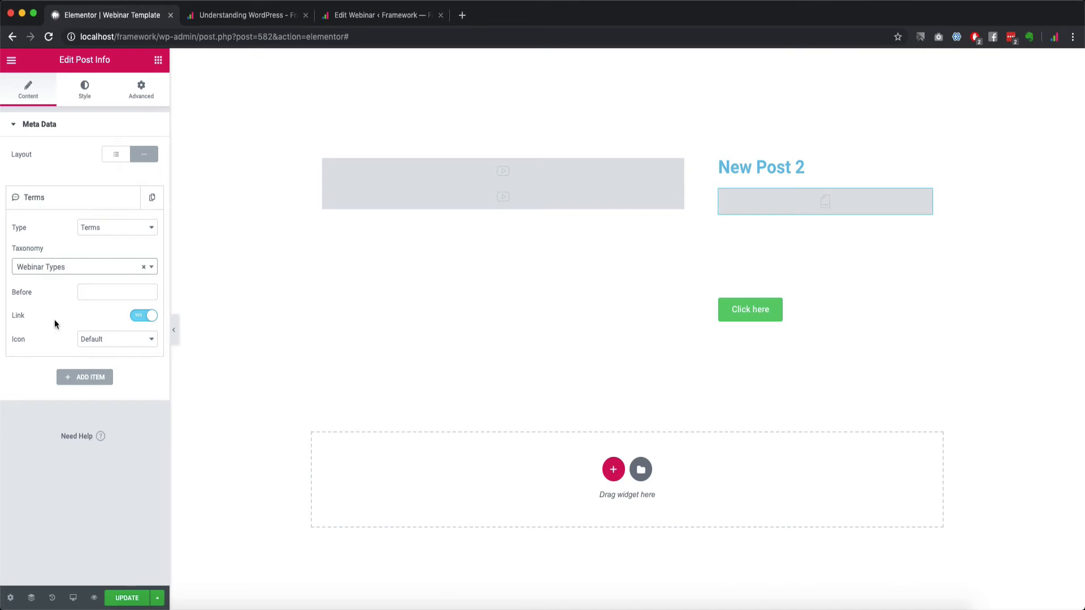
# Update the template and reload the Understanding WordPress webinar page to check the dynamic content
pyautogui.click(127, 598)
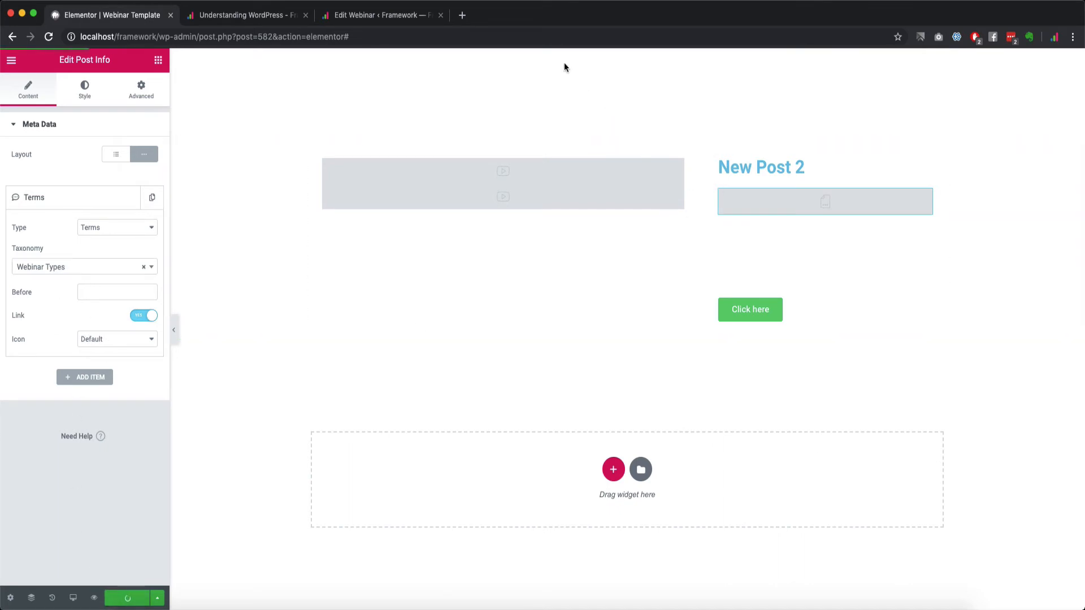
pyautogui.click(254, 16)
pyautogui.press('super+r')
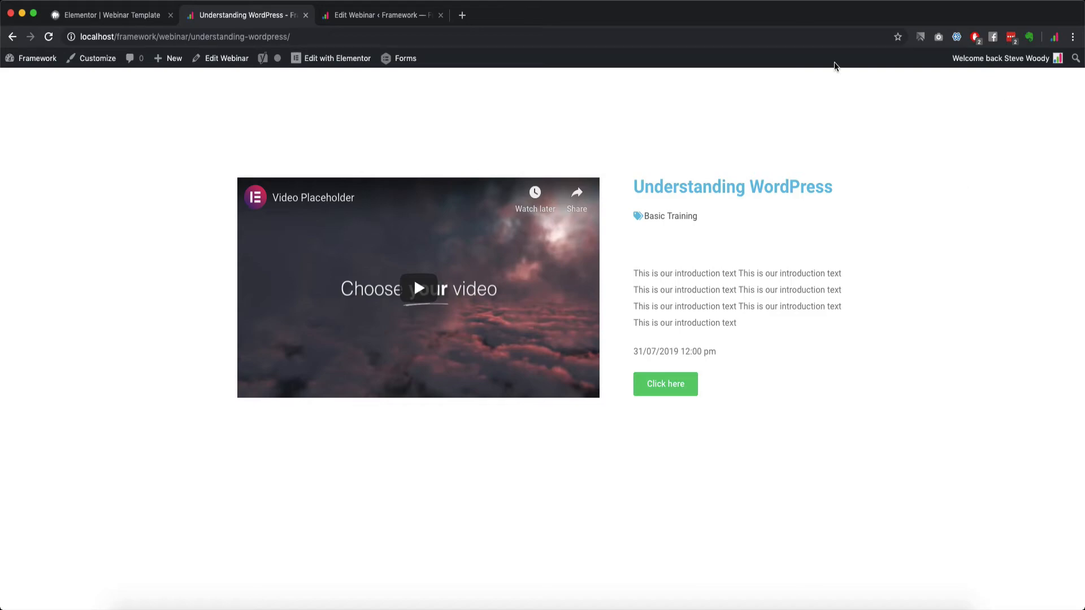
# Examine the finished example webinar page on onlinemastery.co.uk, from its hero section through the benefits to the testimonial
pyautogui.moveTo(390, 16); pyautogui.dragTo(1084, 272)
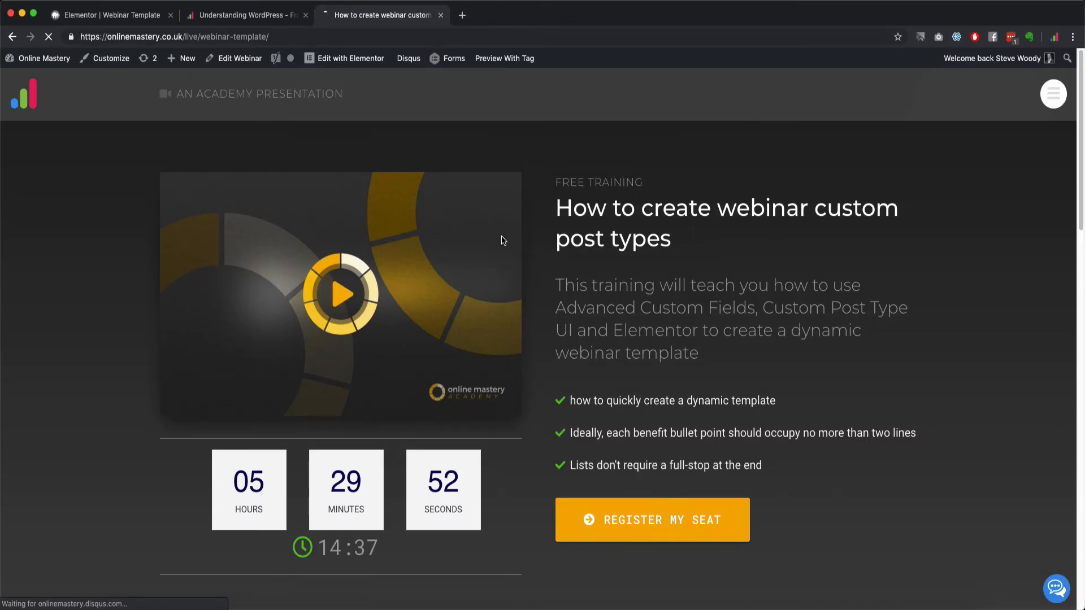
pyautogui.scroll(-15, 648, 339)
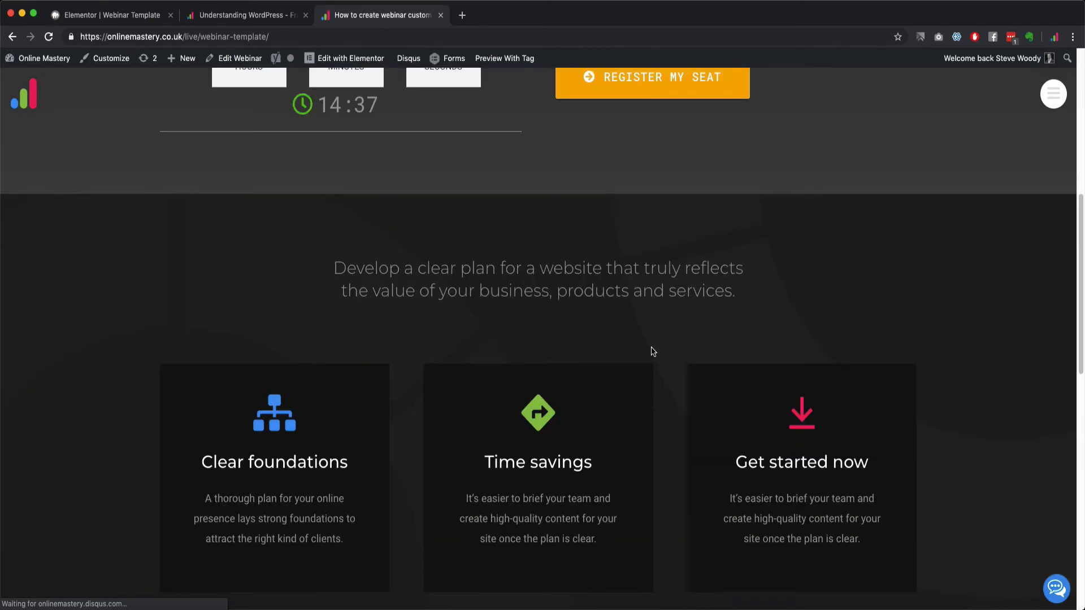
pyautogui.scroll(-4, 653, 351)
pyautogui.scroll(4, 650, 367)
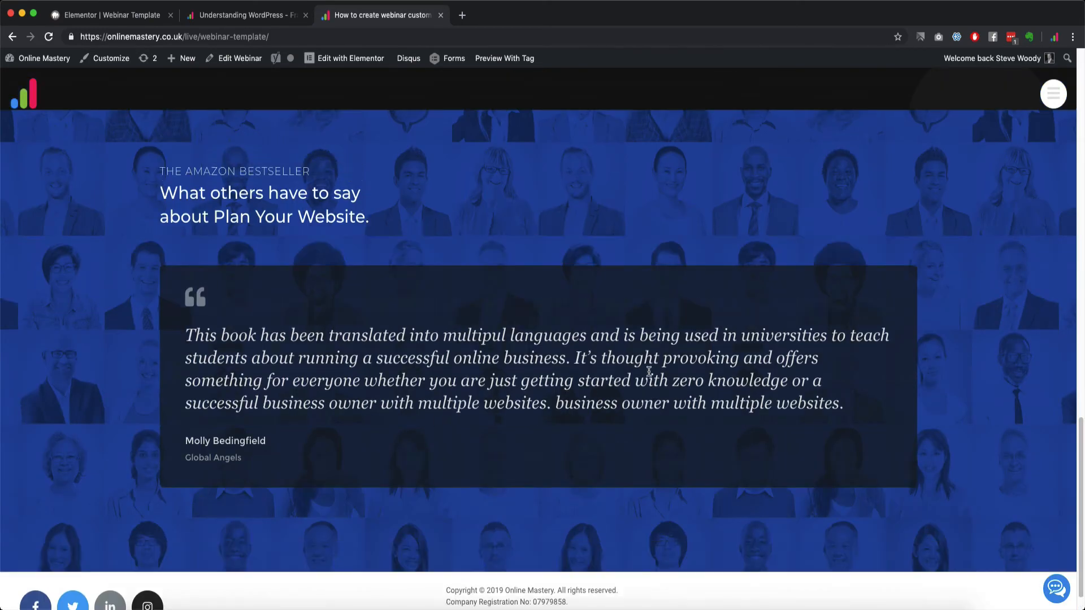
# Review the example webinar page back up to its hero section and open the Understanding WordPress webinar for editing to compare them
pyautogui.scroll(7, 376, 323)
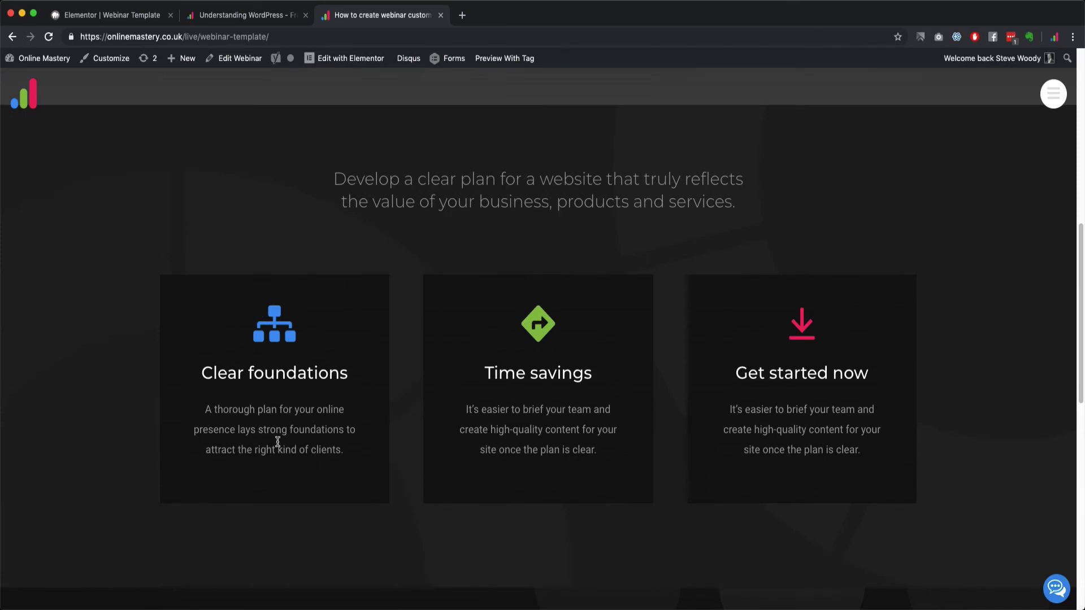
pyautogui.scroll(3, 453, 324)
pyautogui.scroll(6, 452, 323)
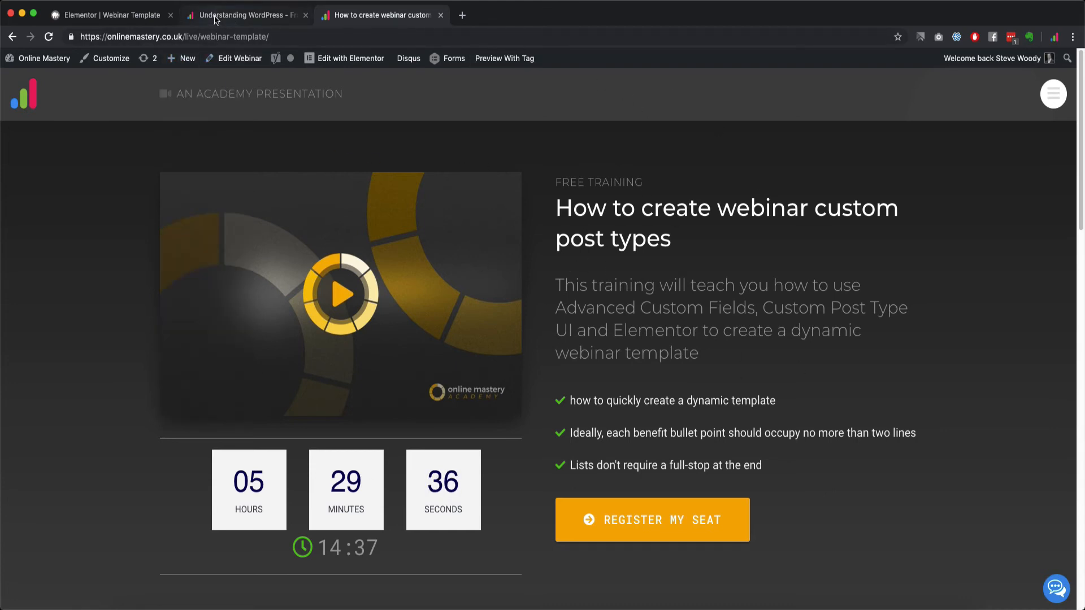
pyautogui.click(257, 16)
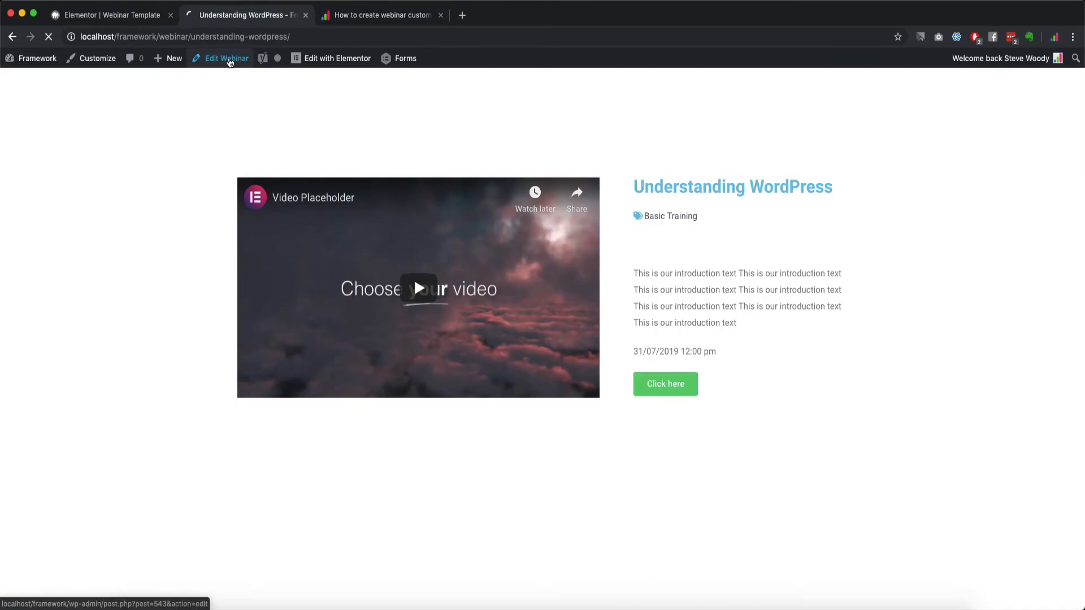
pyautogui.click(393, 16)
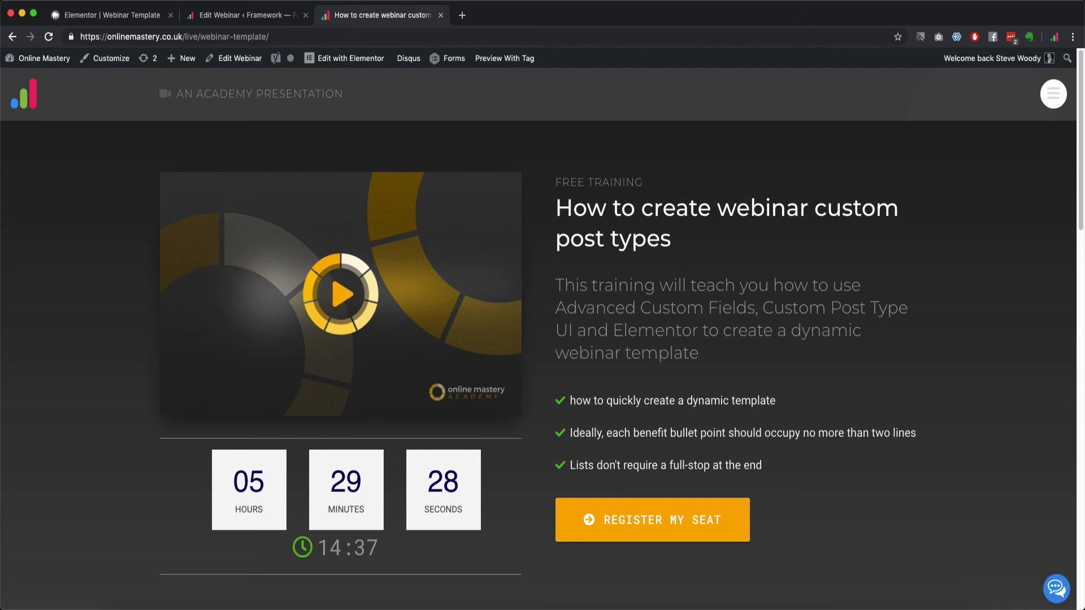
# Review the Understanding WordPress webinar's custom fields in its edit screen and close that page
pyautogui.click(220, 16)
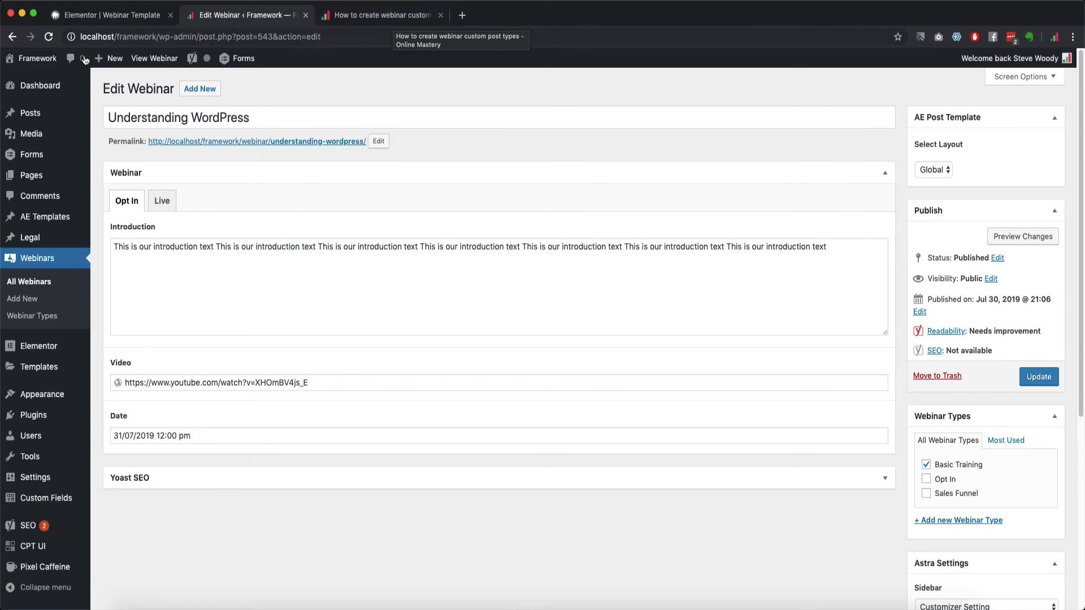
pyautogui.moveTo(46, 187)
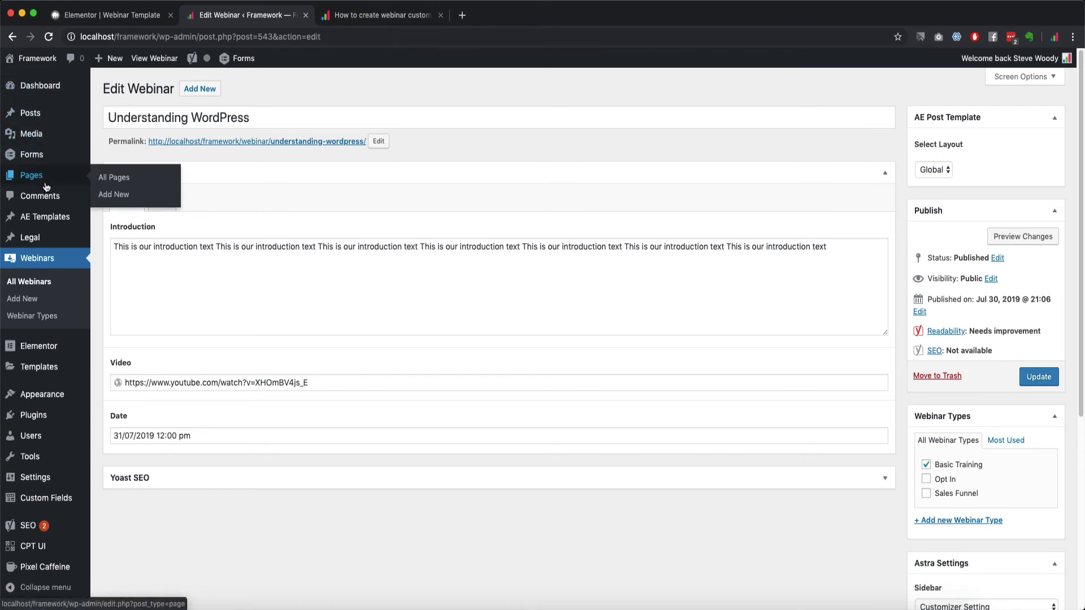
pyautogui.click(306, 16)
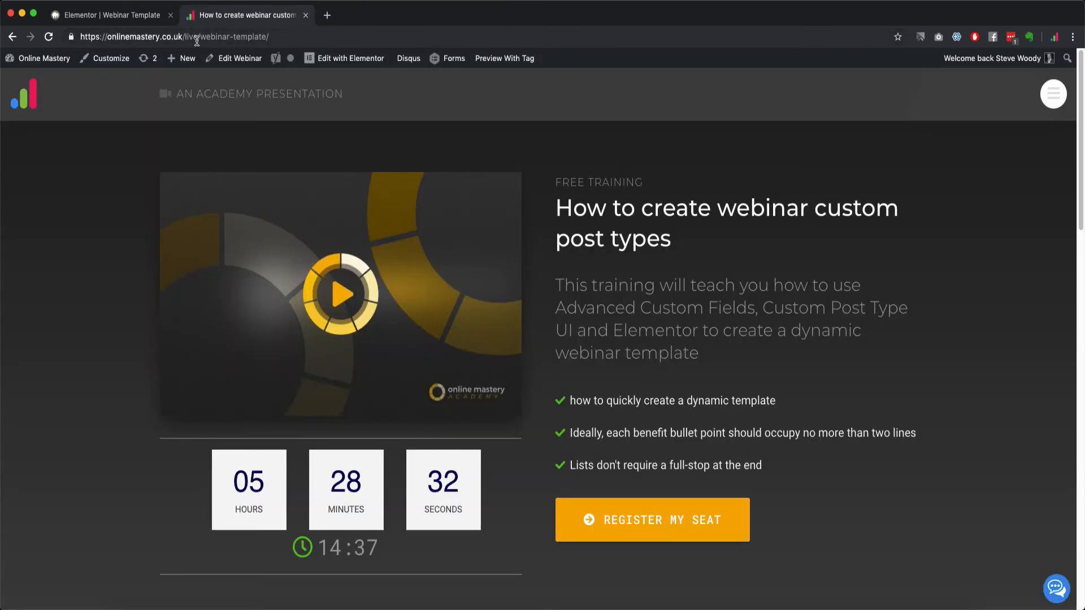
# Open the onlinemastery.co.uk home page and browse its Advice Center articles
pyautogui.moveTo(185, 36); pyautogui.dragTo(563, 32)
pyautogui.press('BackSpace')
pyautogui.press('Return')
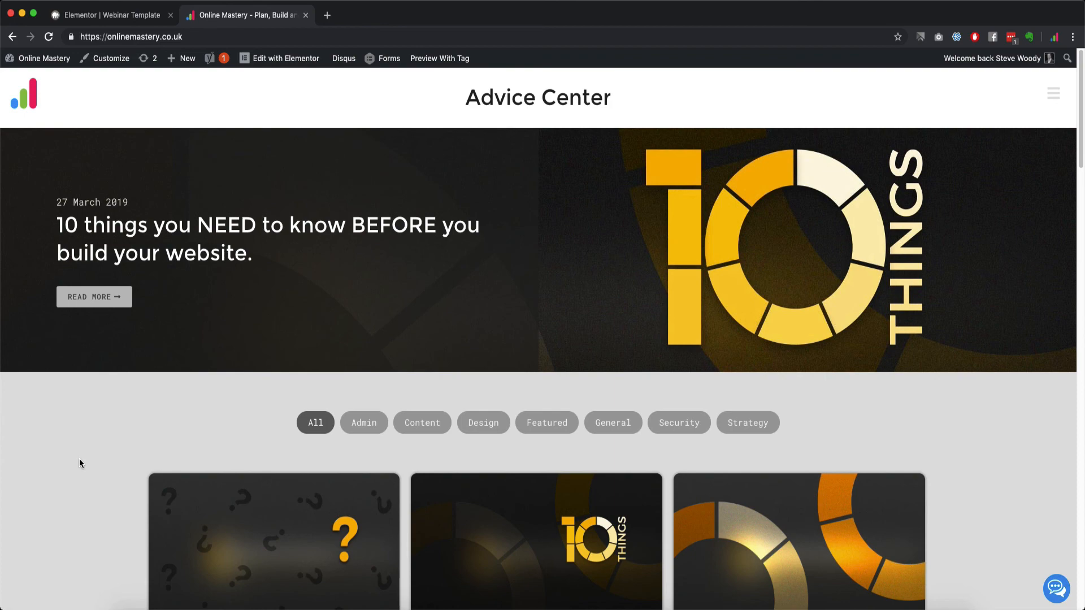
pyautogui.scroll(-5, 105, 489)
pyautogui.scroll(-5, 107, 483)
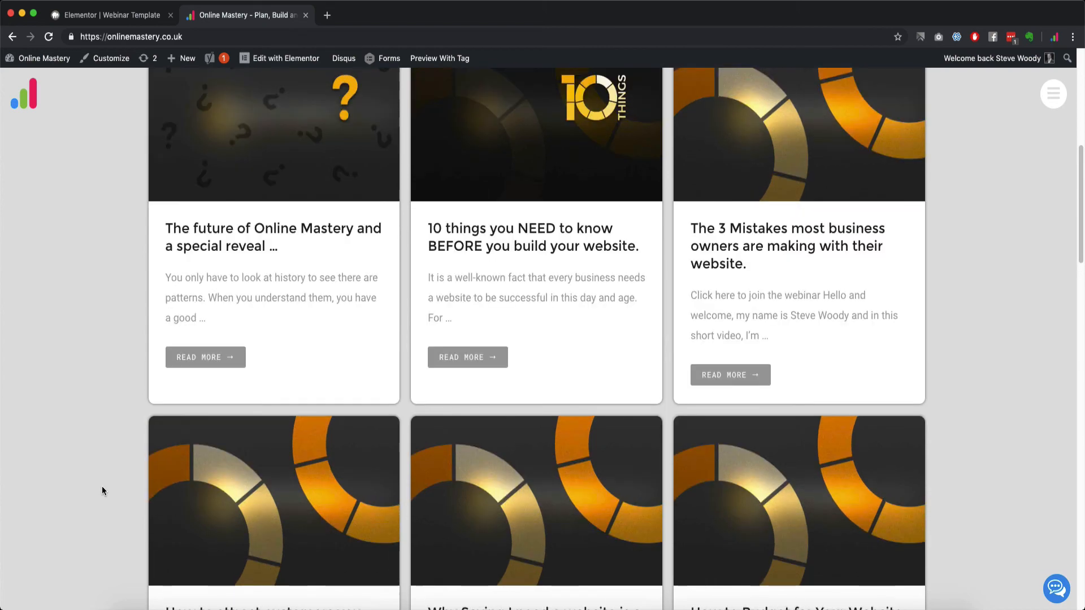
pyautogui.scroll(4, 530, 309)
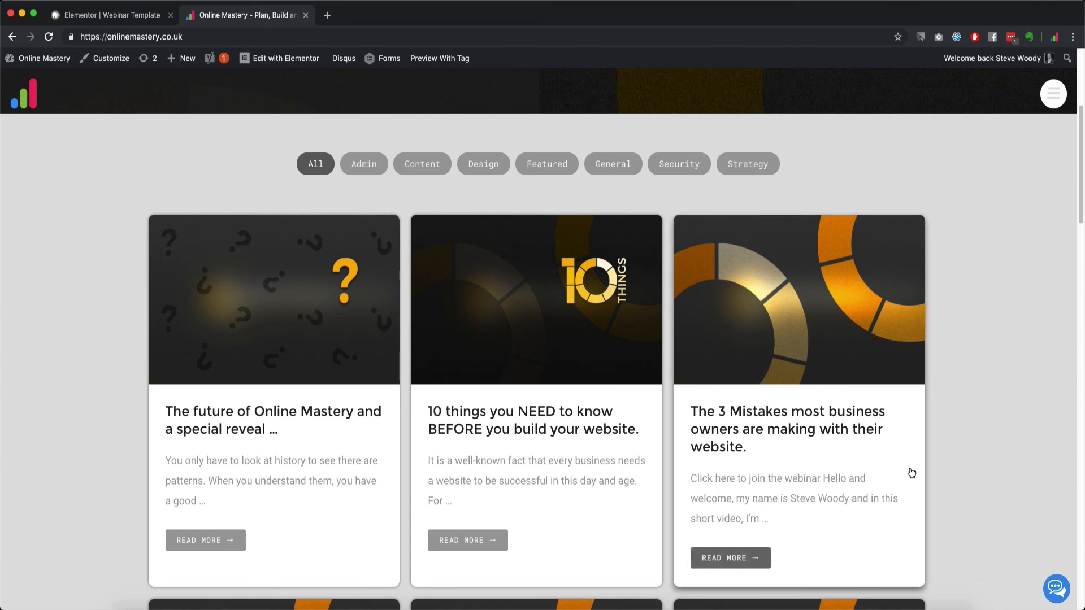
# Show the Online Mastery site's chat form and close it again
pyautogui.click(1057, 589)
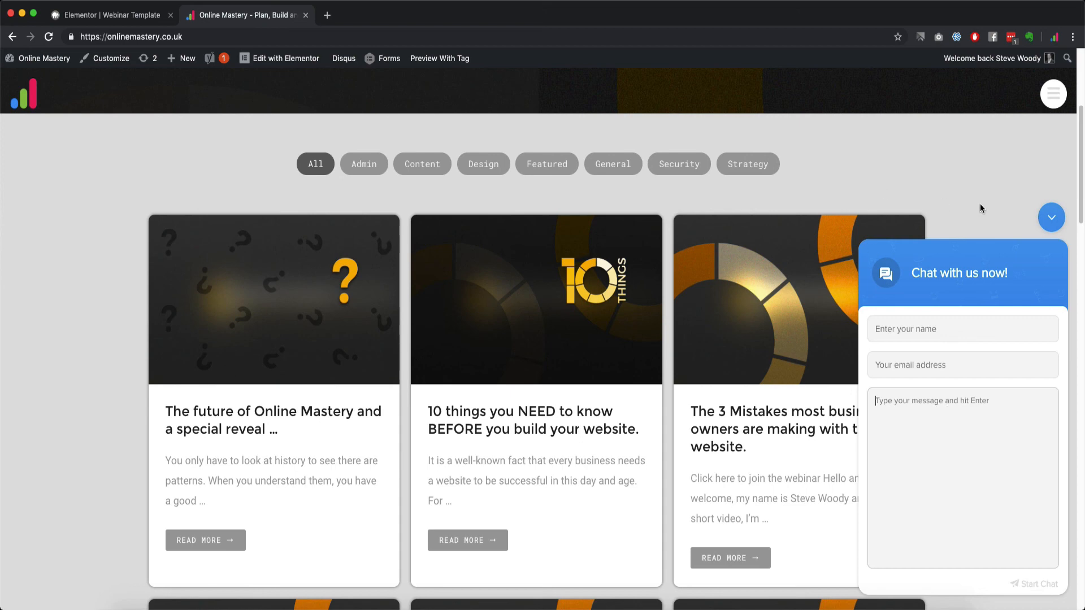
pyautogui.click(1047, 217)
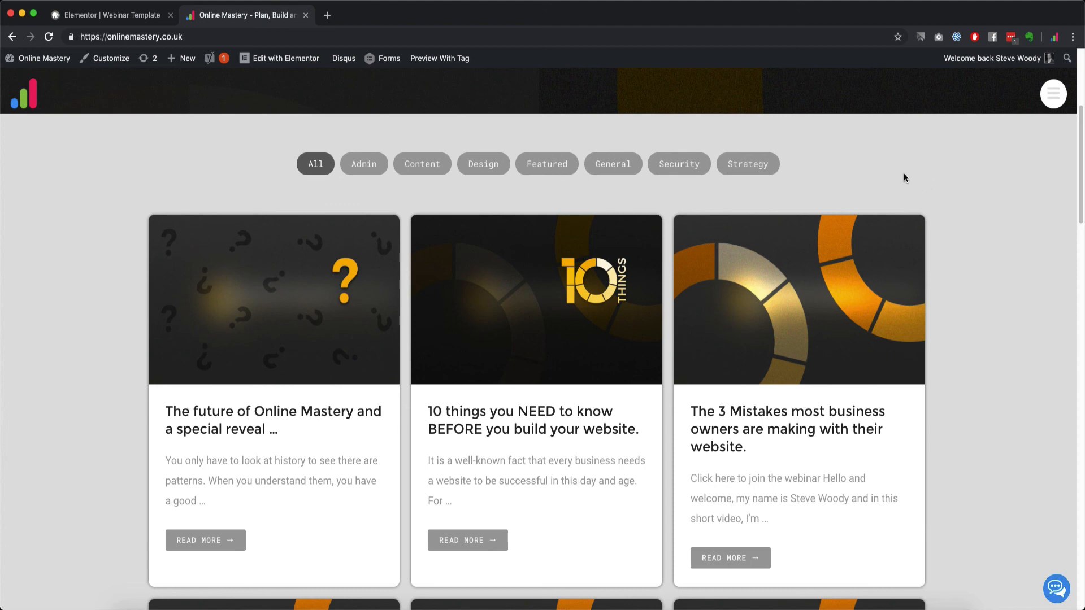
pyautogui.click(763, 5)
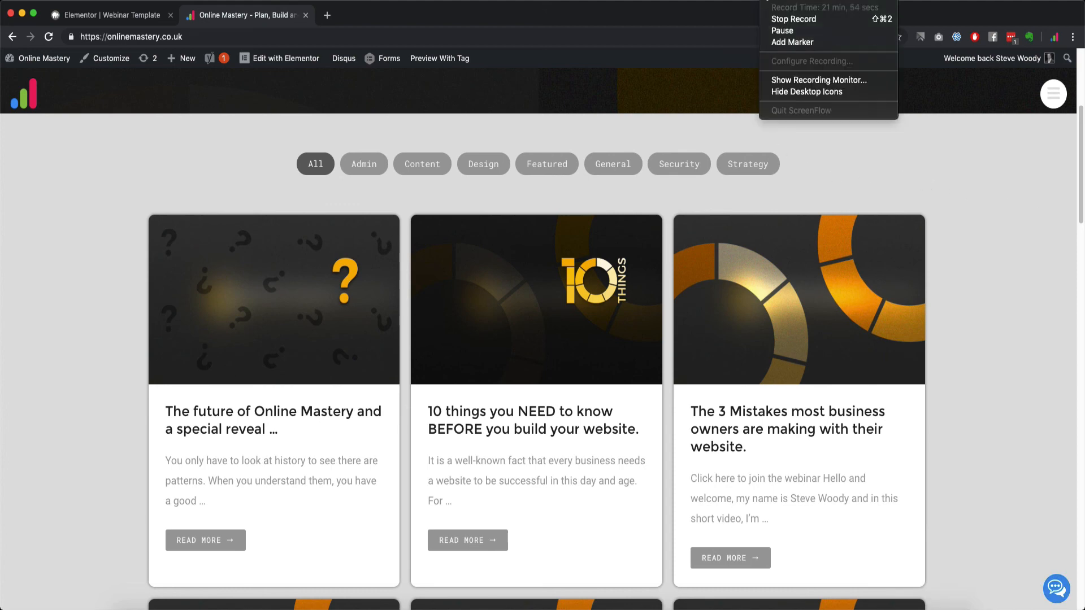